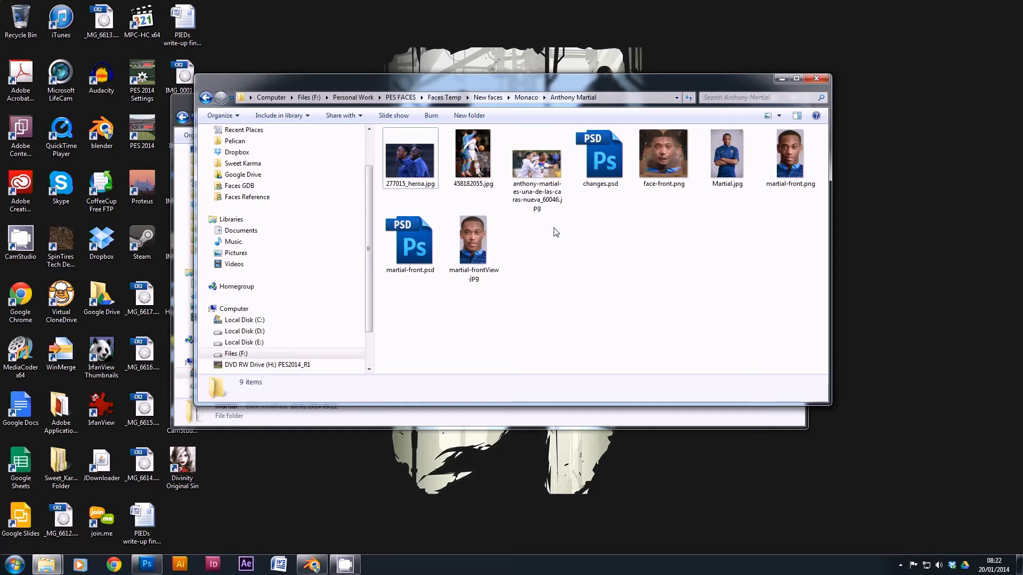
# Step: View 277015_heroa.jpg, 458182055.jpg and anthony-martial-es-una-de-las-caras-nueva_60046.jpg from the Anthony Martial folder
pyautogui.doubleClick(409, 160)
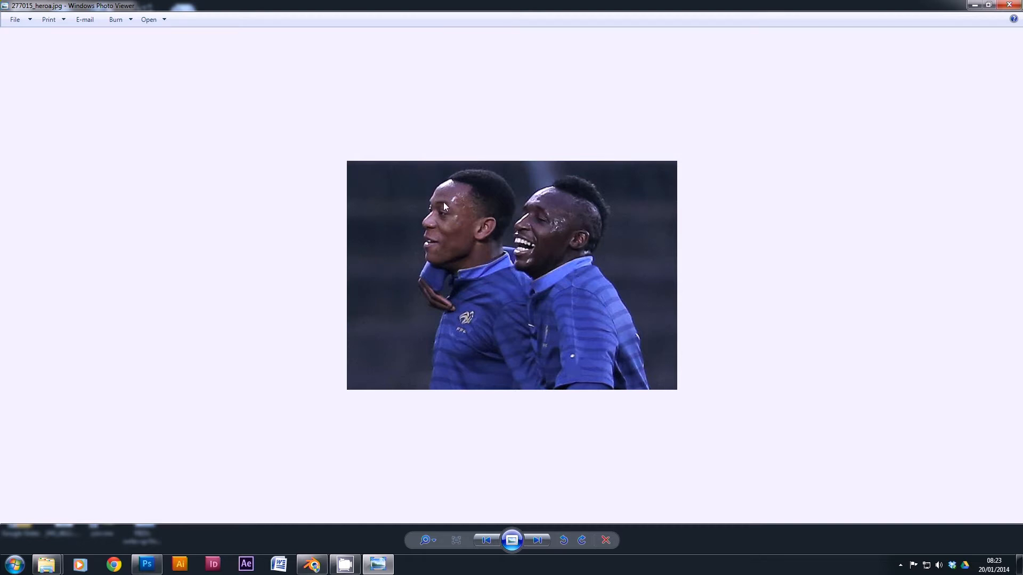
pyautogui.moveTo(55, 564)
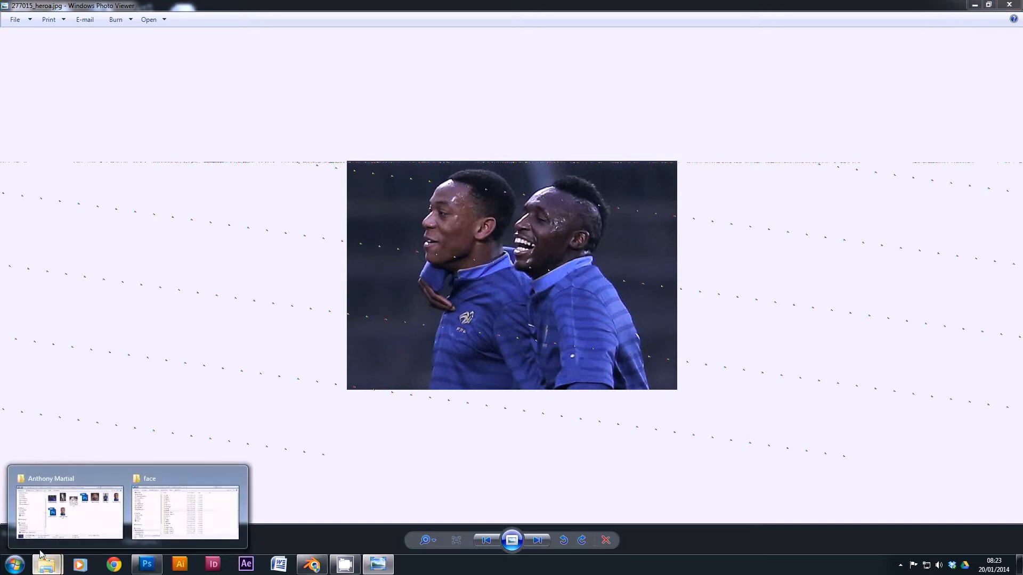
pyautogui.click(87, 522)
pyautogui.doubleClick(469, 161)
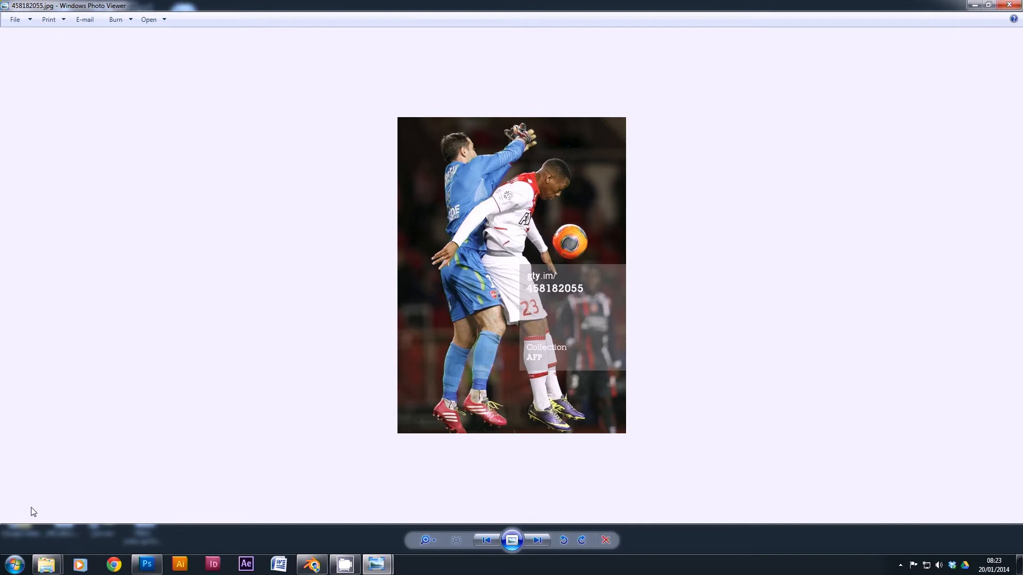
pyautogui.moveTo(47, 564)
pyautogui.click(69, 506)
pyautogui.doubleClick(537, 162)
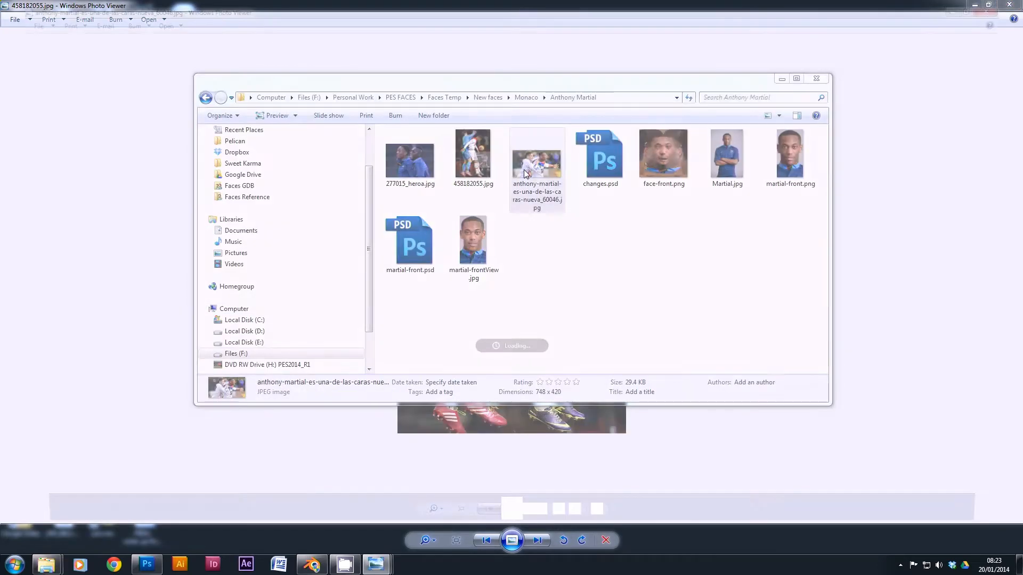
pyautogui.moveTo(48, 565)
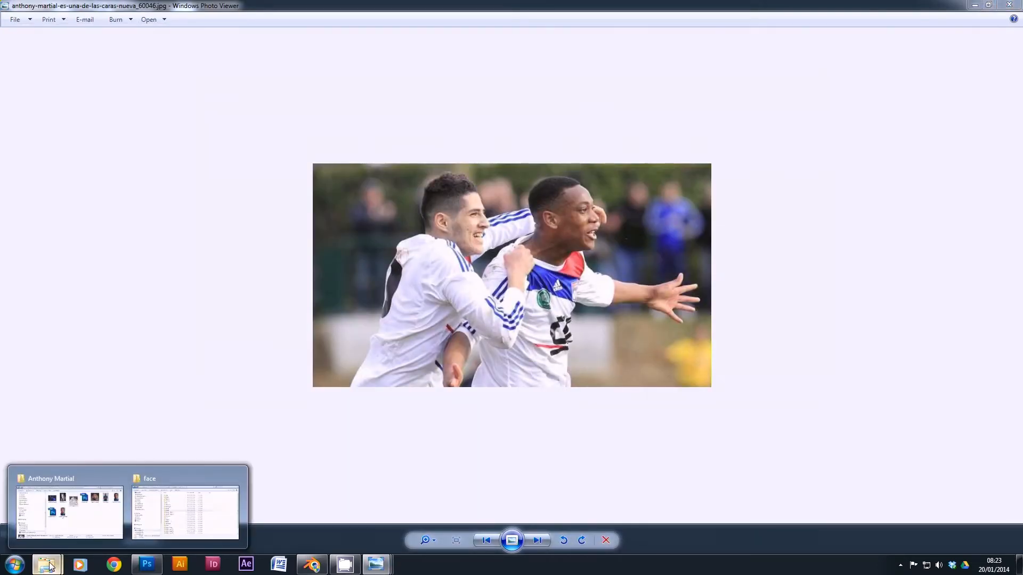
pyautogui.click(64, 497)
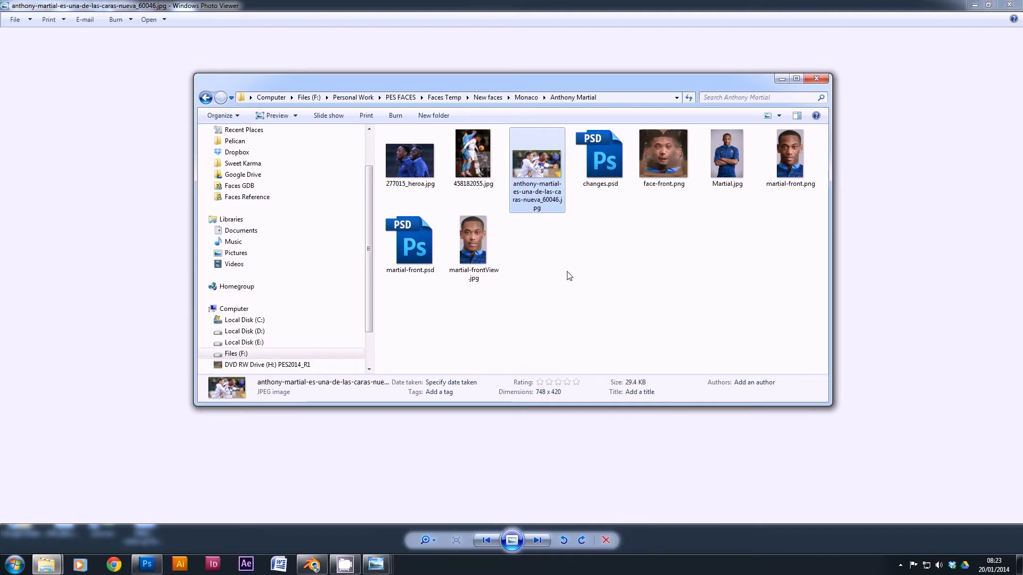
# Step: Bring up the 458182055.jpg photo and examine the side profile of the head of the player in white up close
pyautogui.click(613, 5)
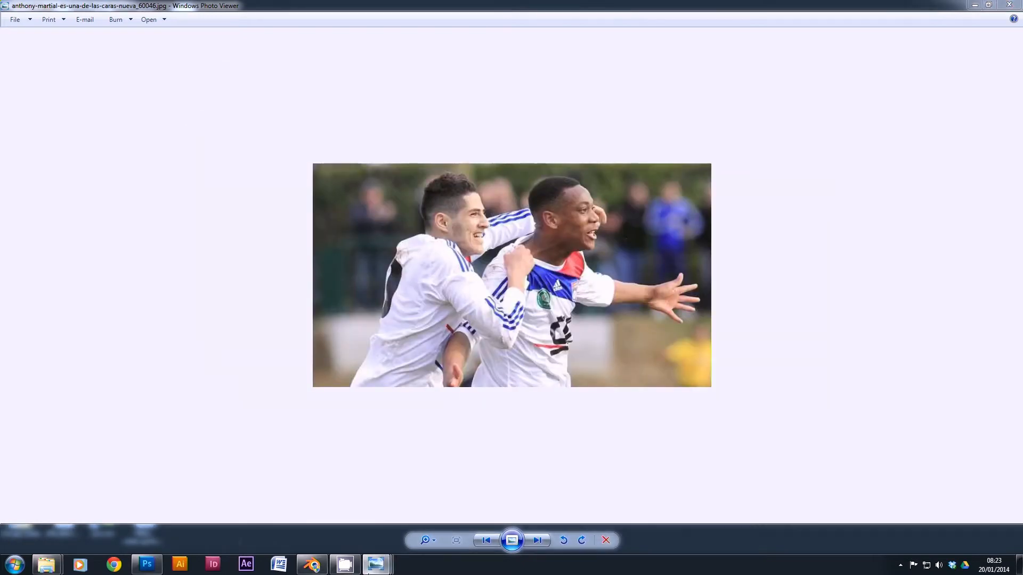
pyautogui.moveTo(376, 563)
pyautogui.click(374, 509)
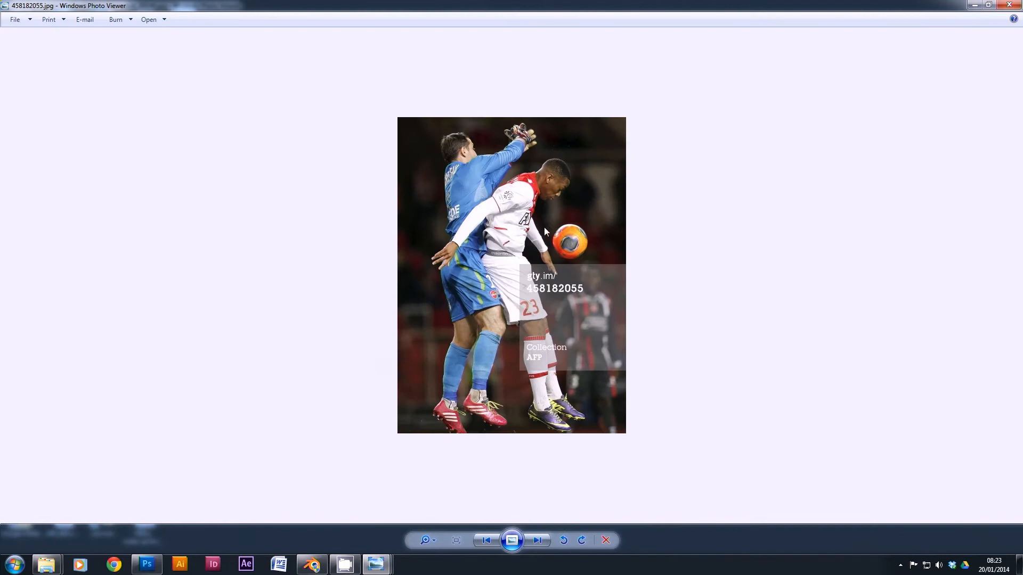
pyautogui.scroll(3, 563, 172)
pyautogui.scroll(-3, 644, 73)
pyautogui.scroll(3, 571, 199)
pyautogui.moveTo(569, 228); pyautogui.dragTo(550, 271)
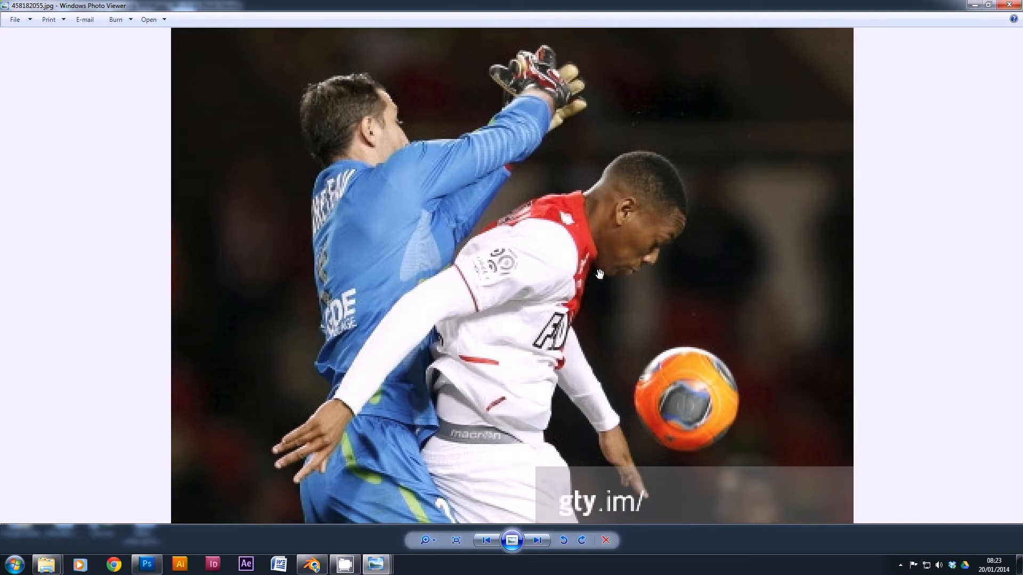
pyautogui.scroll(-5, 599, 274)
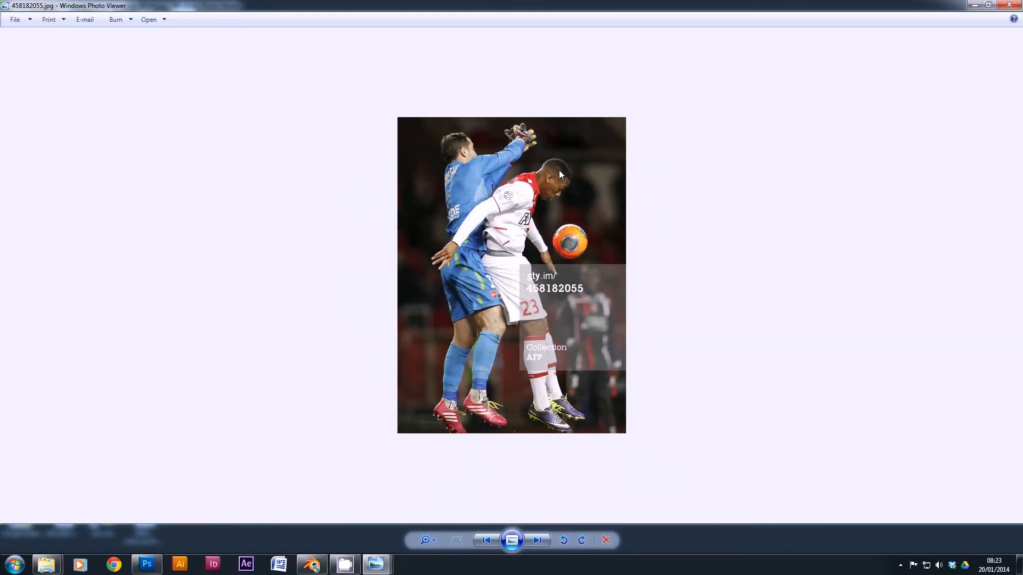
pyautogui.scroll(3, 559, 171)
pyautogui.moveTo(562, 164); pyautogui.dragTo(557, 298)
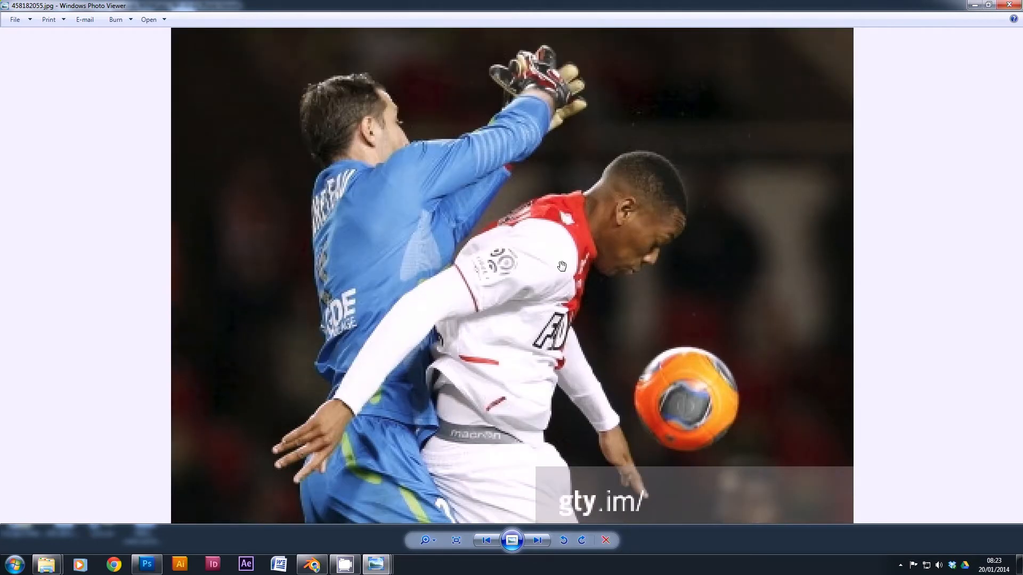
pyautogui.scroll(-5, 562, 266)
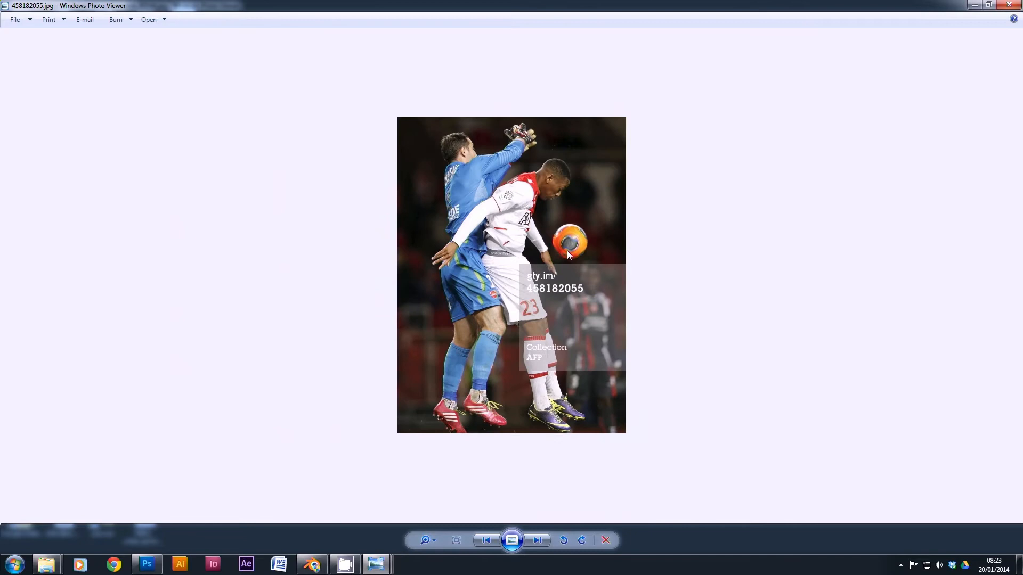
# Step: View 277015_heroa.jpg once more and close the open photo viewer windows
pyautogui.moveTo(376, 563)
pyautogui.click(299, 520)
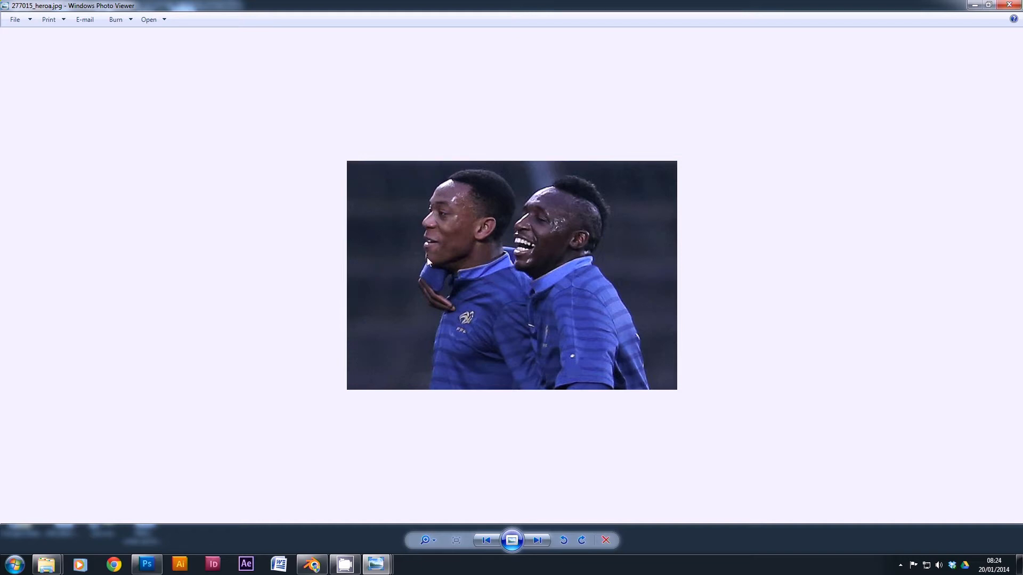
pyautogui.click(1010, 5)
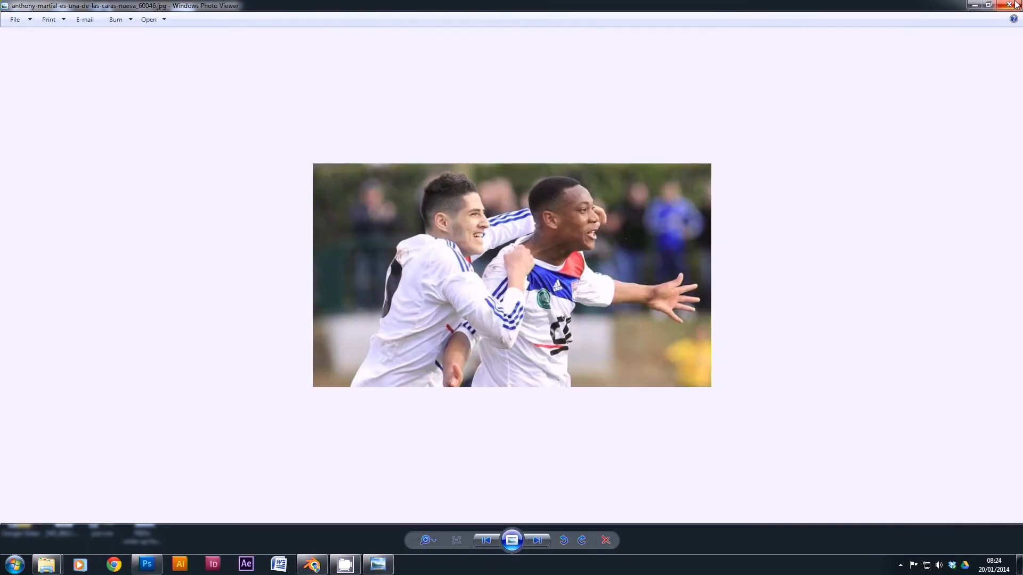
pyautogui.click(1015, 6)
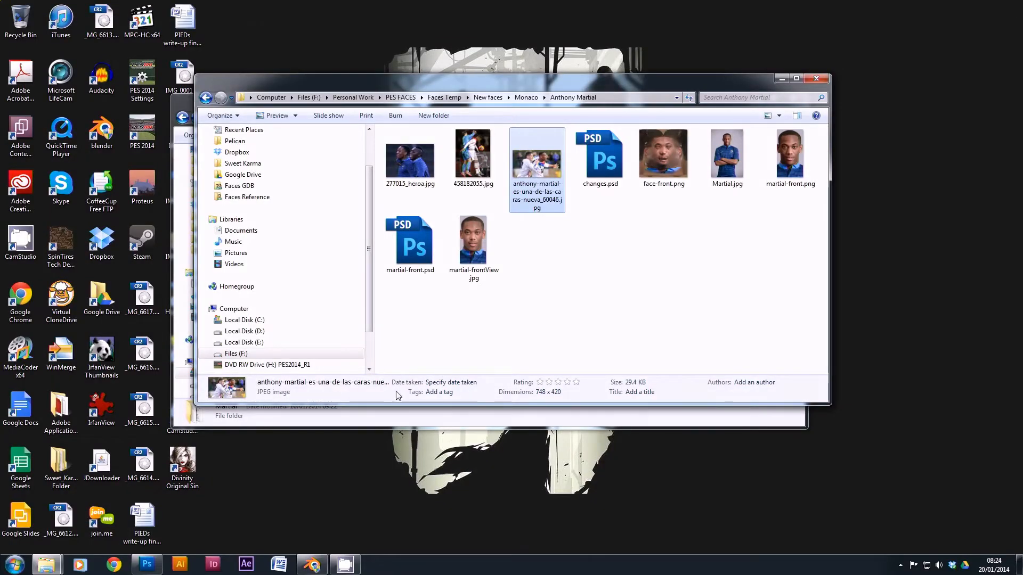
# Step: Switch to Photoshop and show the Group 1 copy shapes over the player's head in 458182055.jpg
pyautogui.click(149, 567)
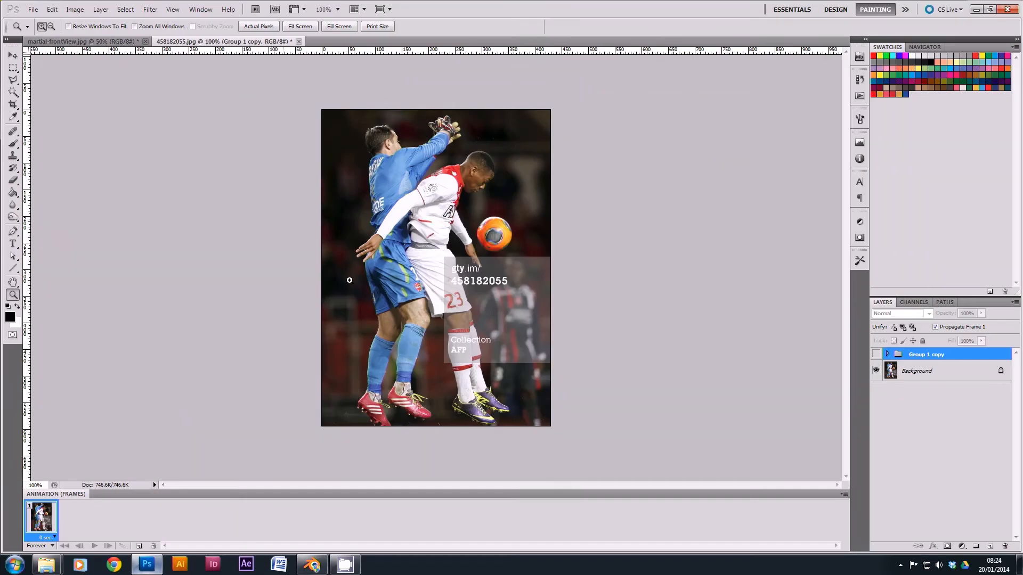
pyautogui.click(488, 164)
pyautogui.click(488, 164)
pyautogui.click(487, 165)
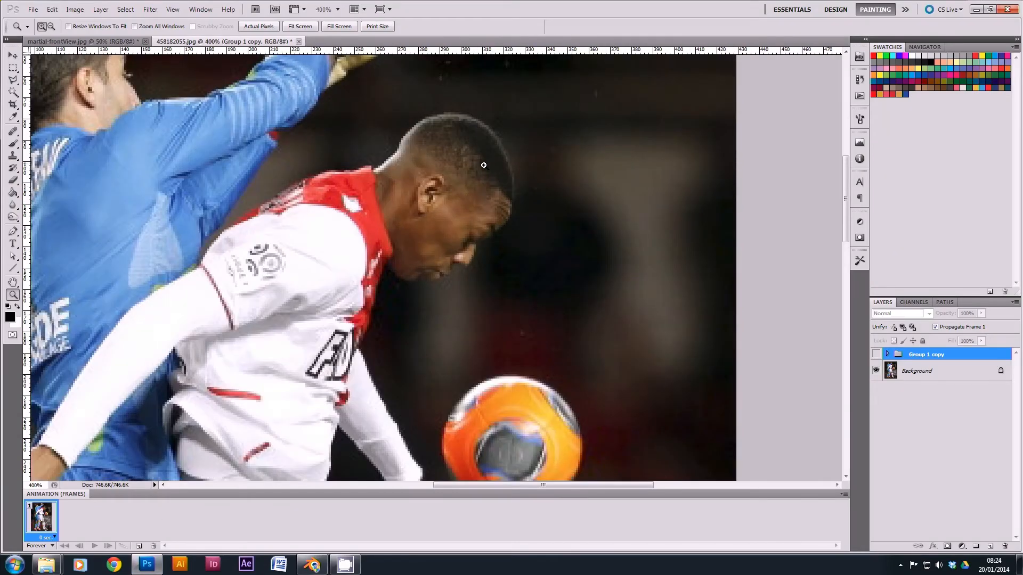
pyautogui.click(473, 178)
pyautogui.click(473, 177)
pyautogui.moveTo(492, 142); pyautogui.dragTo(513, 186)
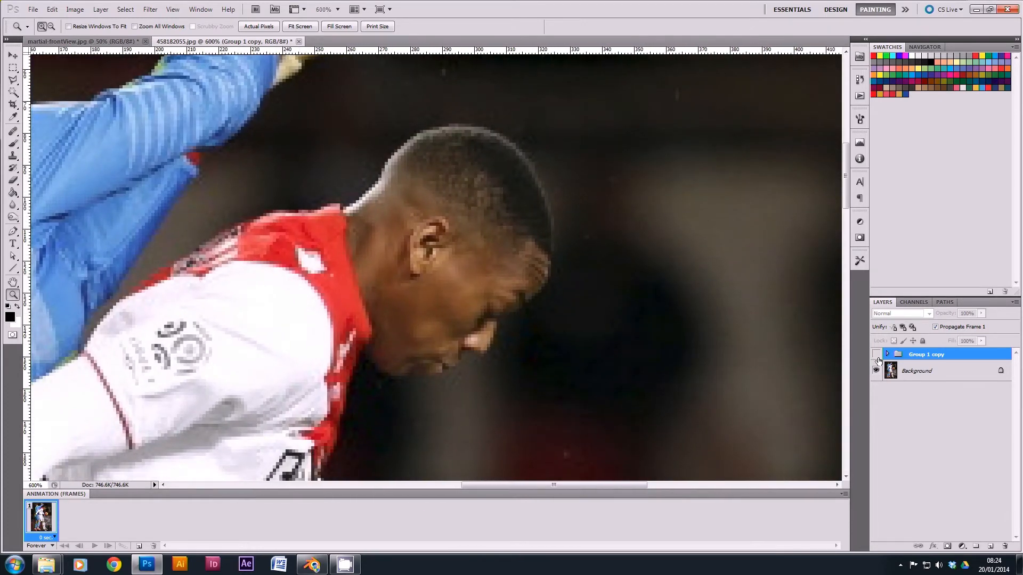
pyautogui.click(876, 355)
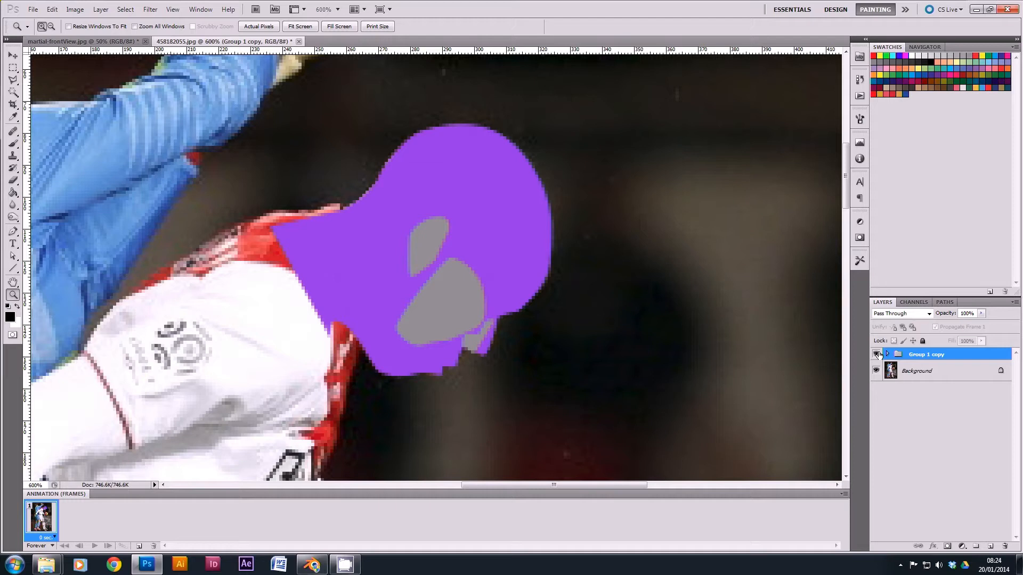
# Step: Draw a closed, curved black sample shape with the Pen tool on the dark background beside the purple head
pyautogui.click(12, 231)
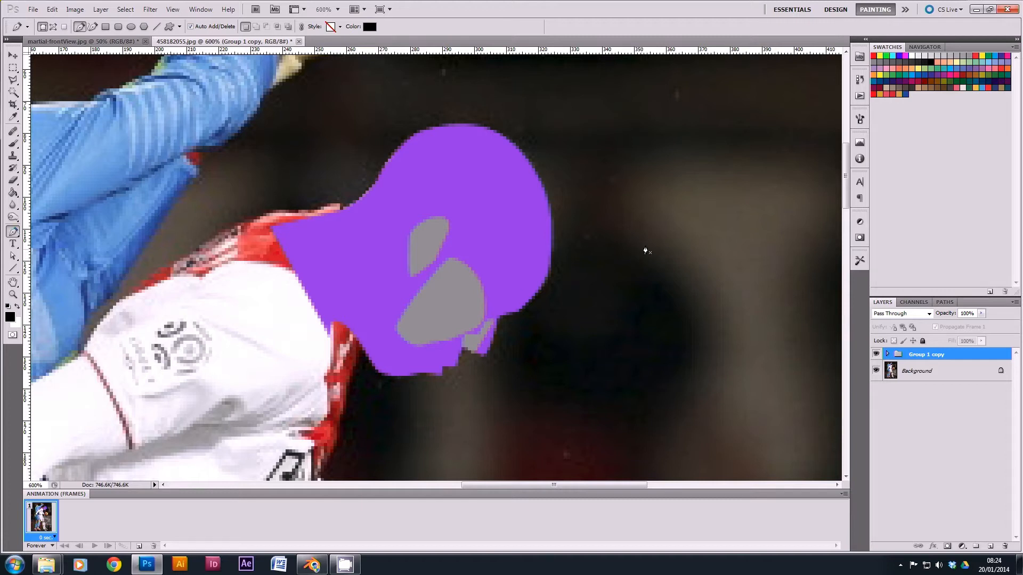
pyautogui.moveTo(658, 229); pyautogui.dragTo(646, 266)
pyautogui.moveTo(669, 322); pyautogui.dragTo(701, 367)
pyautogui.moveTo(626, 390); pyautogui.dragTo(541, 404)
pyautogui.moveTo(576, 297); pyautogui.dragTo(610, 205)
pyautogui.click(616, 151)
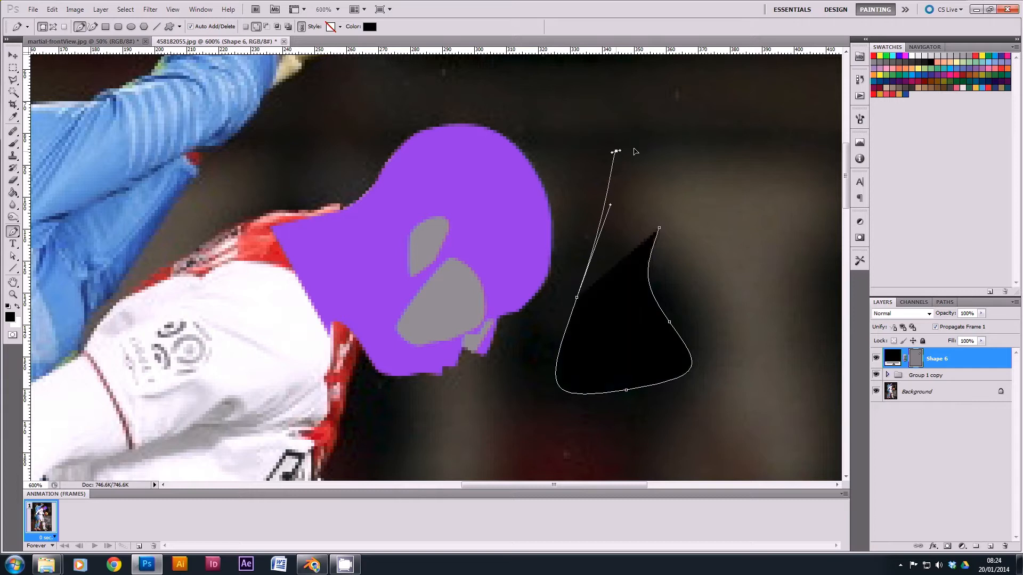
pyautogui.moveTo(634, 149); pyautogui.dragTo(671, 192)
pyautogui.click(659, 228)
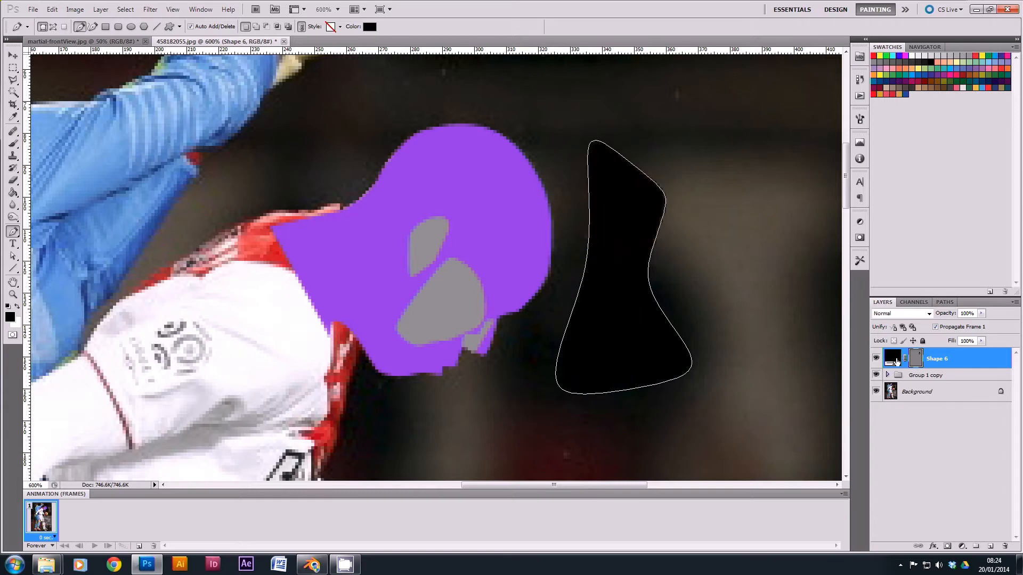
# Step: Recolour the sample shape to light pink (e5c8c8) and delete its layer
pyautogui.doubleClick(902, 359)
pyautogui.click(50, 350)
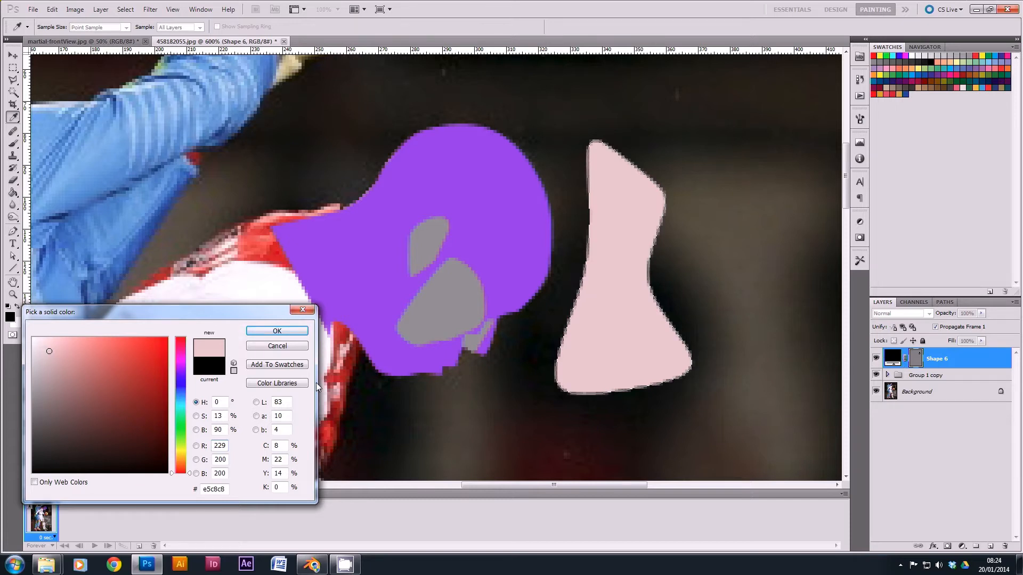
pyautogui.press('Return')
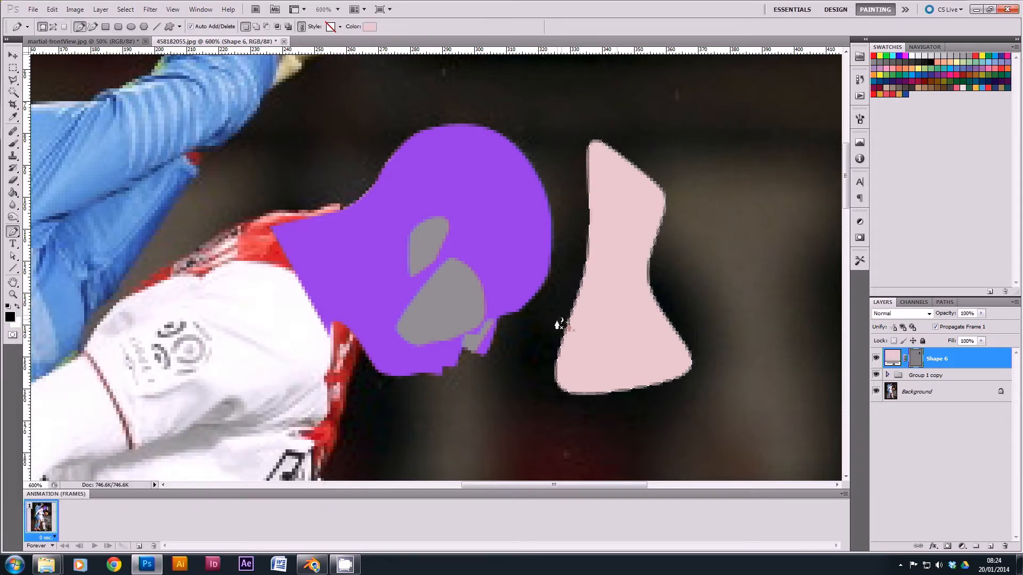
pyautogui.moveTo(940, 361); pyautogui.dragTo(1006, 547)
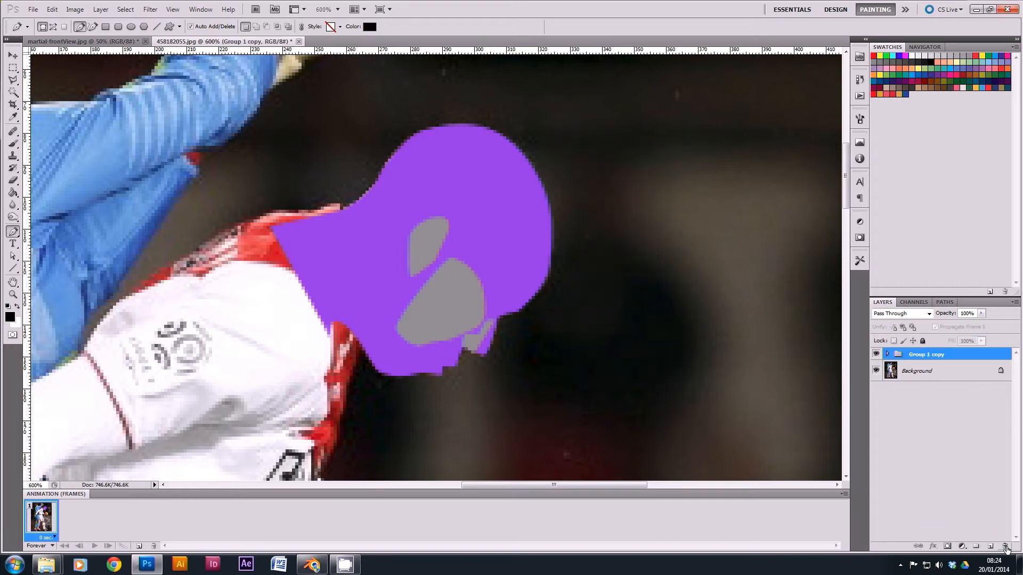
# Step: Duplicate the Group 1 copy layer group and hide the original group
pyautogui.click(13, 55)
pyautogui.doubleClick(13, 294)
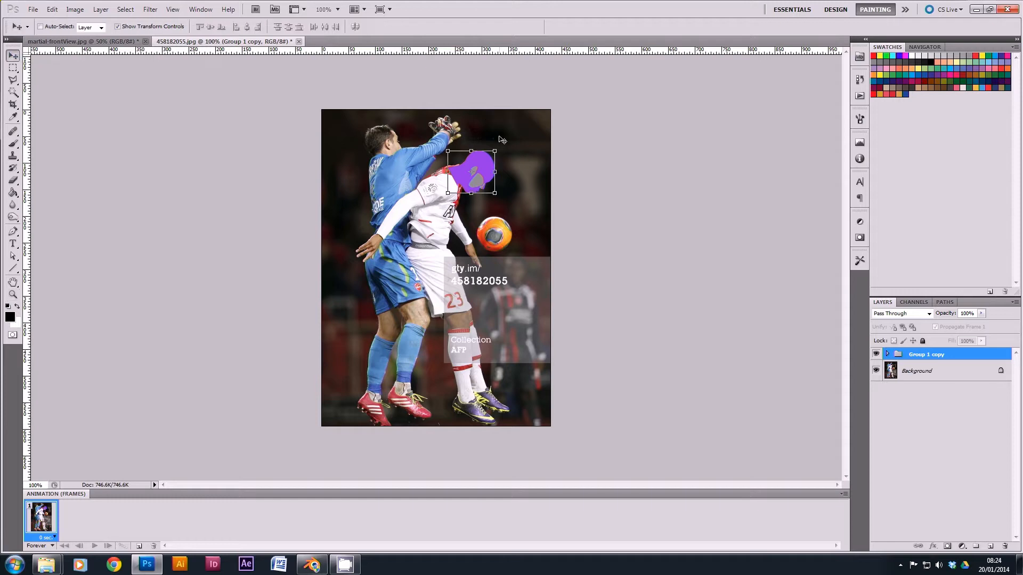
pyautogui.click(14, 294)
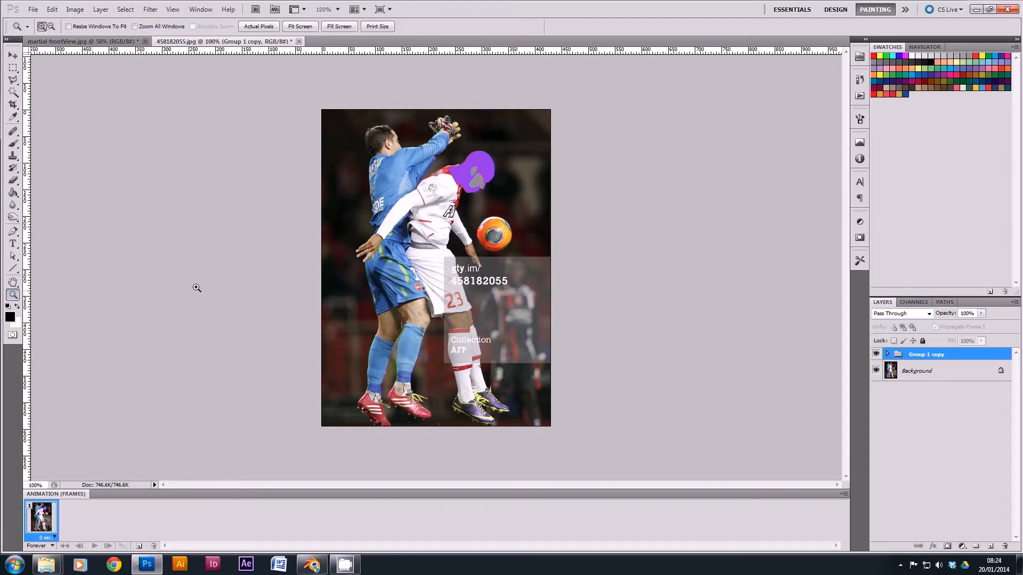
pyautogui.click(480, 179)
pyautogui.click(482, 179)
pyautogui.moveTo(503, 139); pyautogui.dragTo(475, 261)
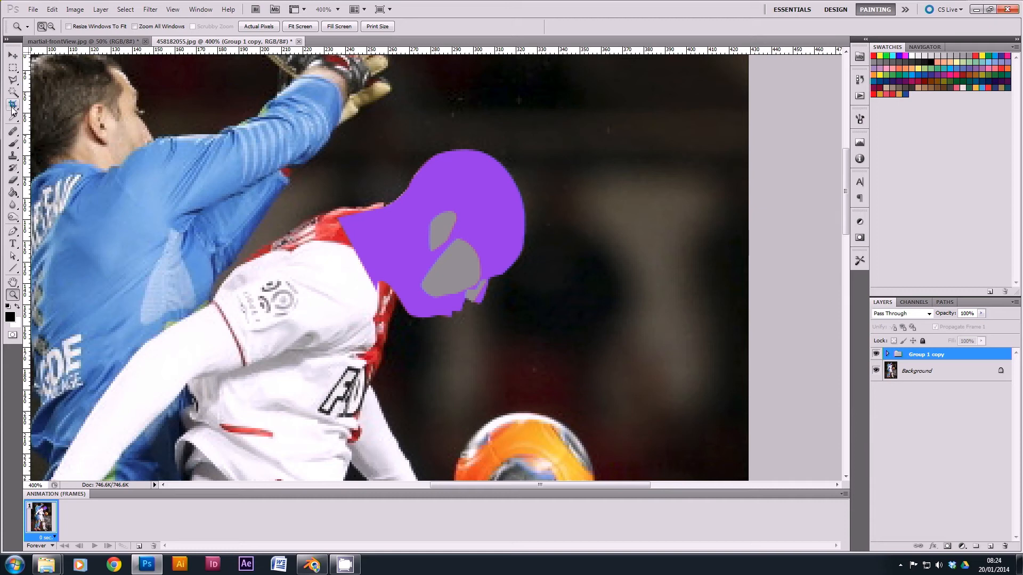
pyautogui.moveTo(937, 355); pyautogui.dragTo(989, 546)
pyautogui.click(876, 367)
# Step: Merge the duplicated head group with a new blank layer into a single raster layer
pyautogui.rightClick(915, 354)
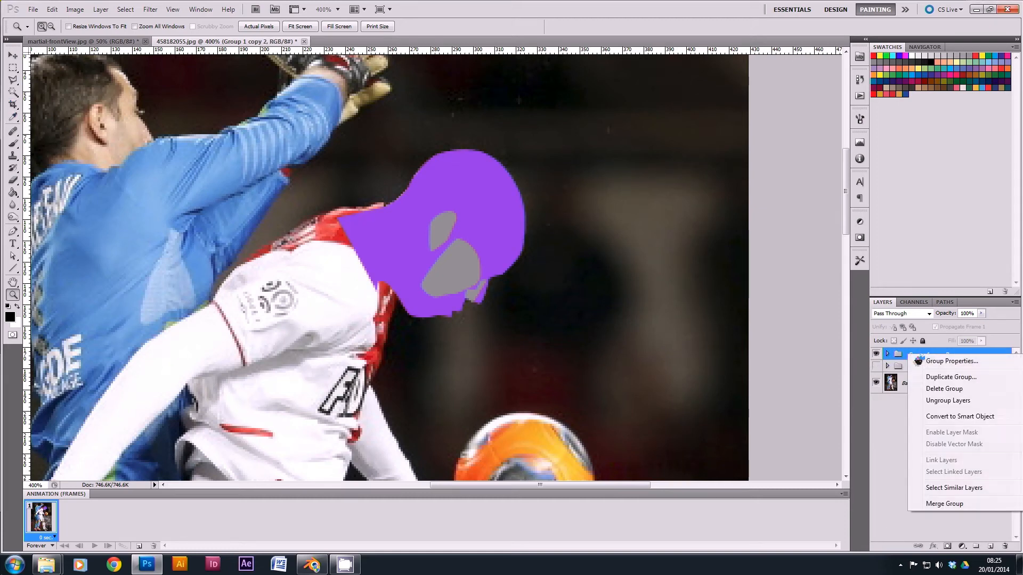
pyautogui.click(957, 504)
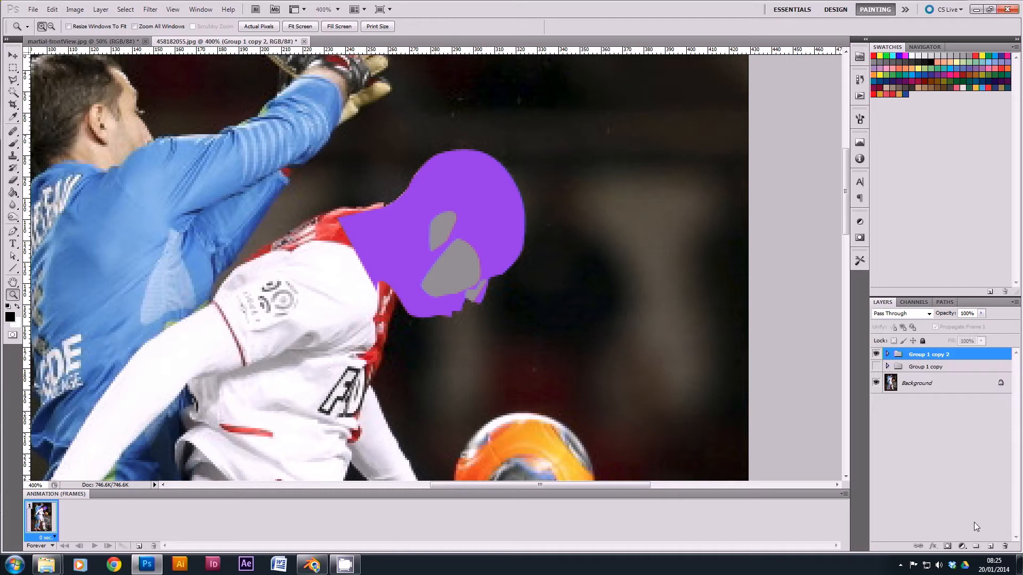
pyautogui.click(991, 548)
pyautogui.keyDown('shift'); pyautogui.click(918, 376); pyautogui.keyUp('shift')
pyautogui.hotkey('ctrl', 'e')
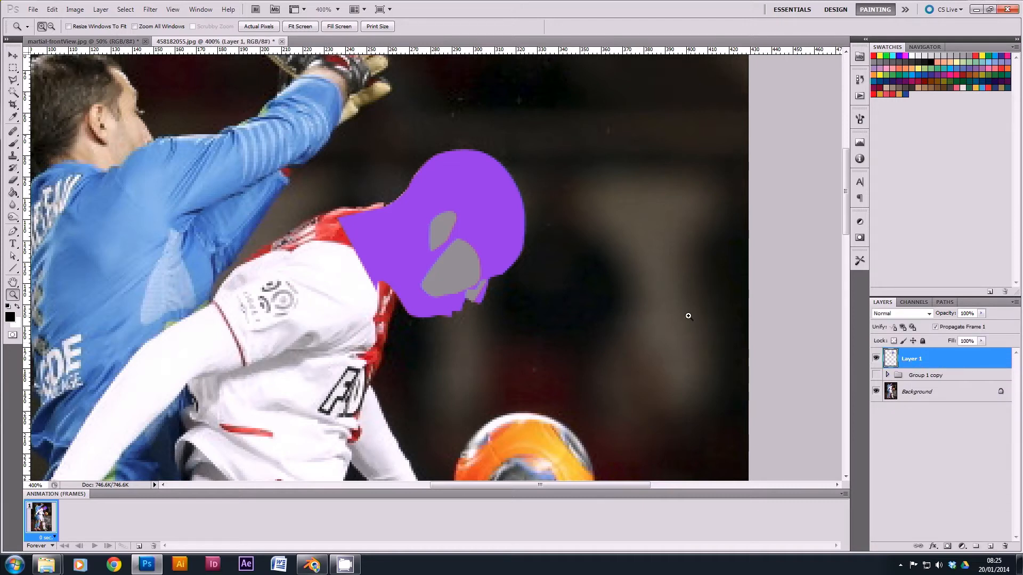
# Step: Scale the merged raster head up proportionally until it covers most of the photo, and delete that layer
pyautogui.hotkey('ctrl', 'alt', '0')
pyautogui.click(13, 56)
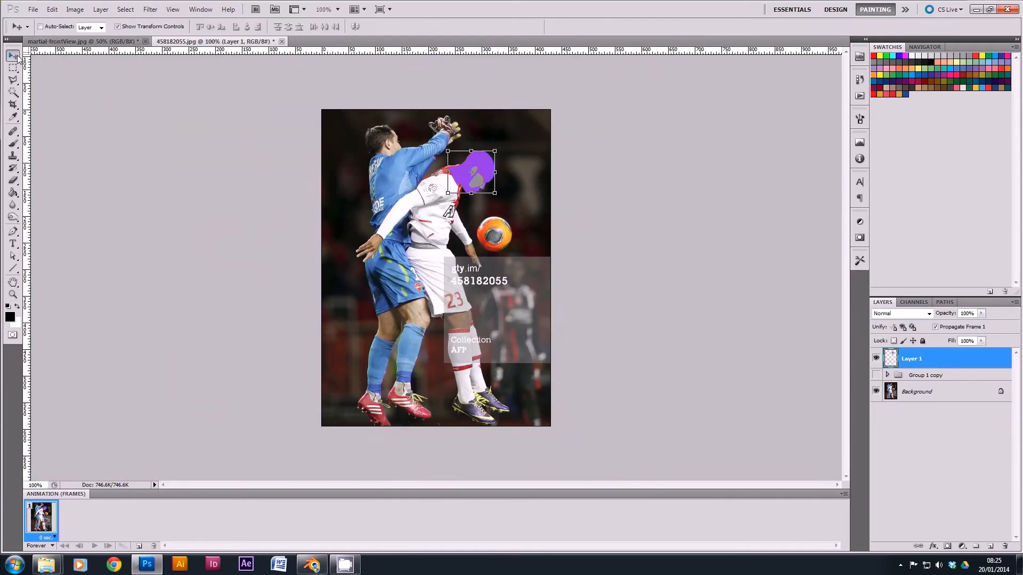
pyautogui.keyDown('alt'); pyautogui.keyDown('shift'); pyautogui.moveTo(494, 151); pyautogui.dragTo(431, 254); pyautogui.keyUp('shift'); pyautogui.keyUp('alt')
pyautogui.press('Return')
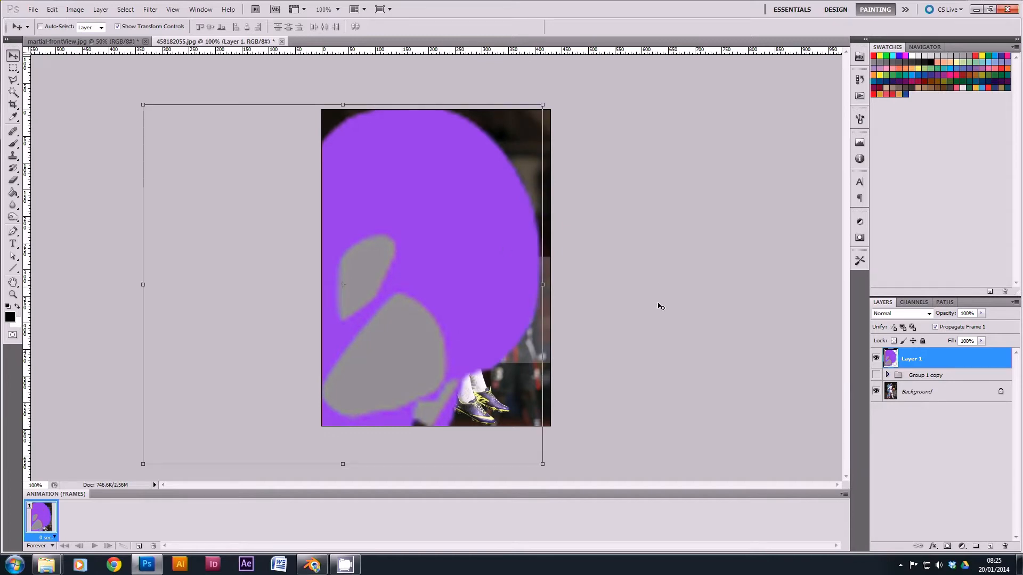
pyautogui.moveTo(908, 358); pyautogui.dragTo(1004, 546)
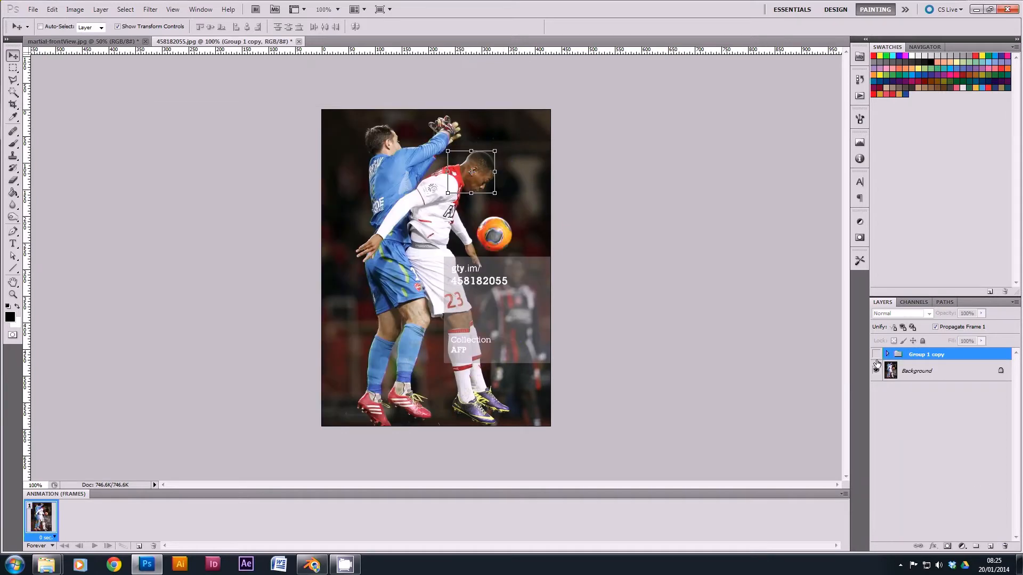
# Step: Show Group 1 copy, enlarge its vector head shapes to cover most of the photo, and move them over the canvas
pyautogui.click(876, 355)
pyautogui.moveTo(490, 190); pyautogui.dragTo(168, 443)
pyautogui.moveTo(399, 277); pyautogui.dragTo(473, 199)
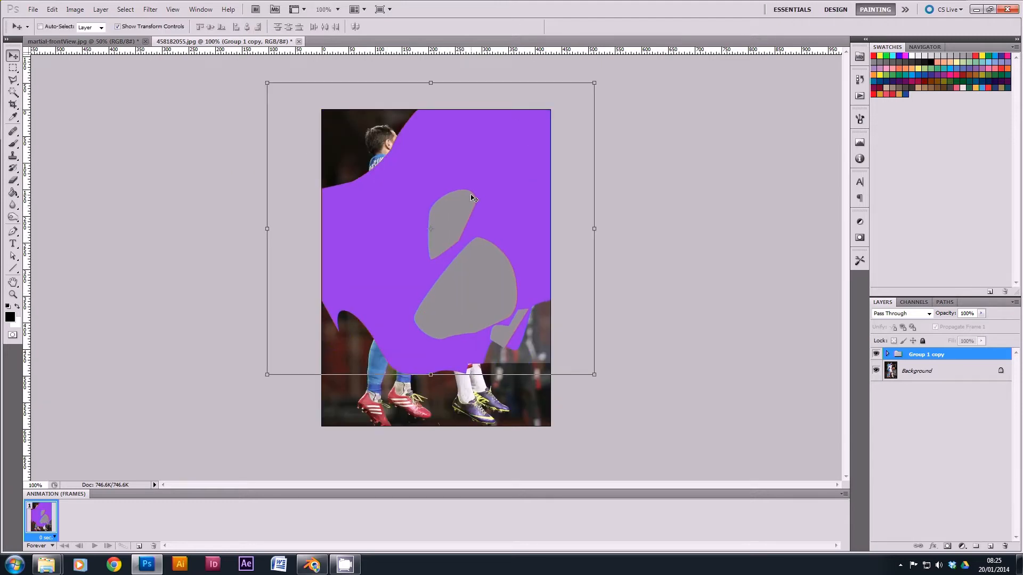
# Step: Undo the enlargement and move of the vector head shapes, and copy Group 1 copy into the martial-frontView.jpg document
pyautogui.hotkey('ctrl', 'alt', 'z')
pyautogui.hotkey('ctrl', 'alt', 'z')
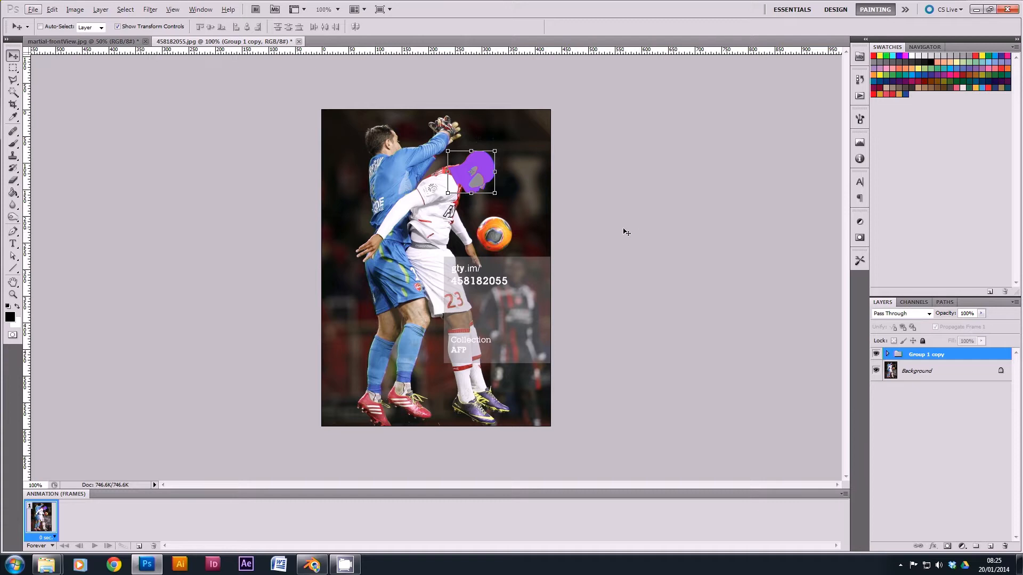
pyautogui.click(13, 295)
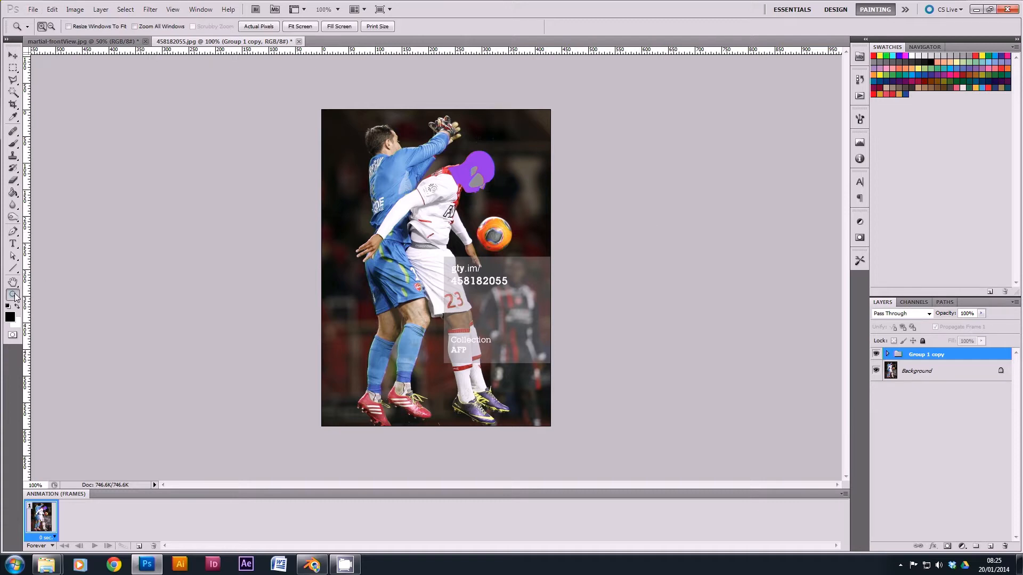
pyautogui.moveTo(245, 47); pyautogui.dragTo(406, 92)
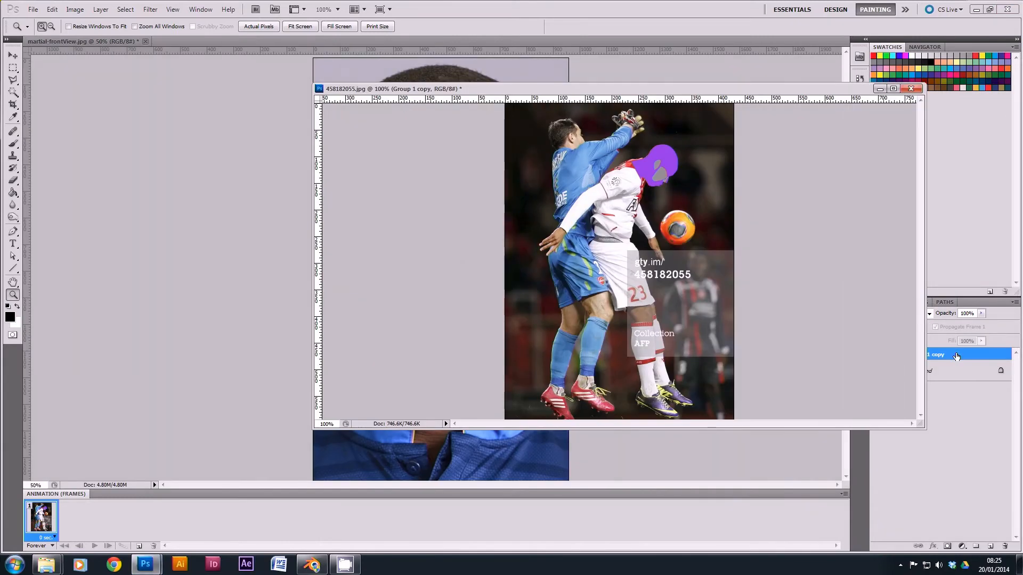
pyautogui.moveTo(703, 89); pyautogui.dragTo(187, 95)
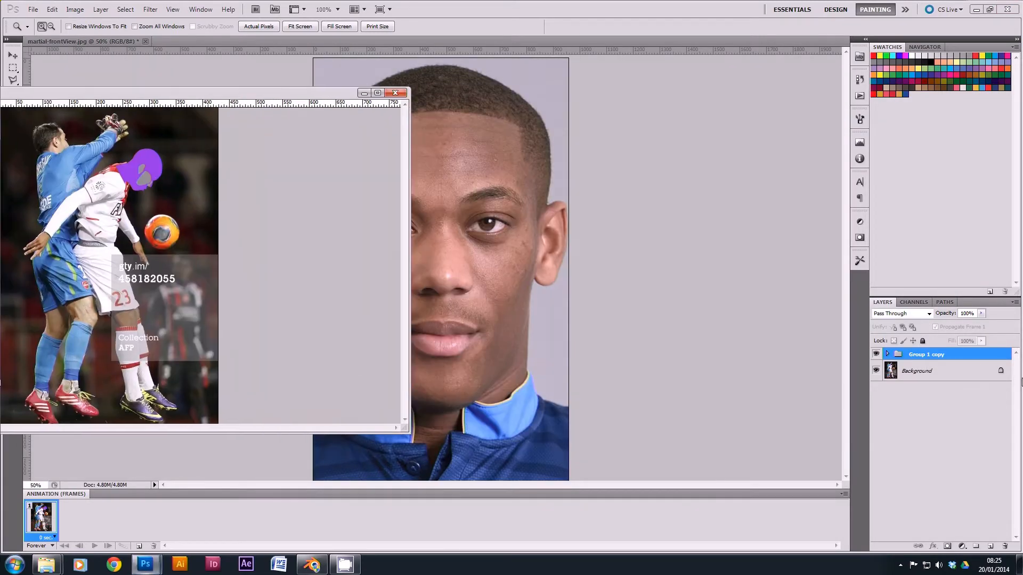
pyautogui.moveTo(932, 354); pyautogui.dragTo(507, 256)
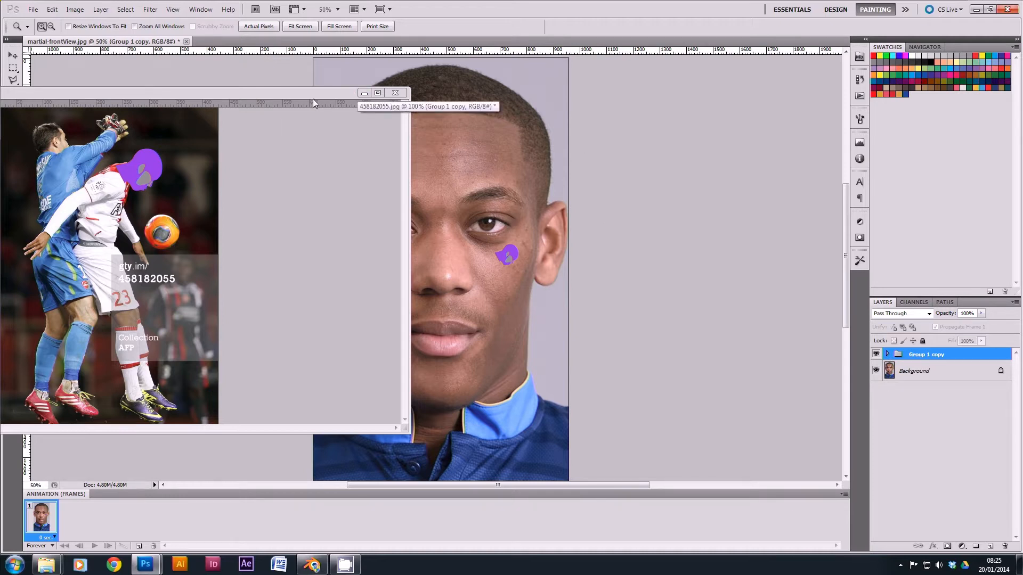
pyautogui.moveTo(339, 94); pyautogui.dragTo(346, 45)
pyautogui.click(123, 41)
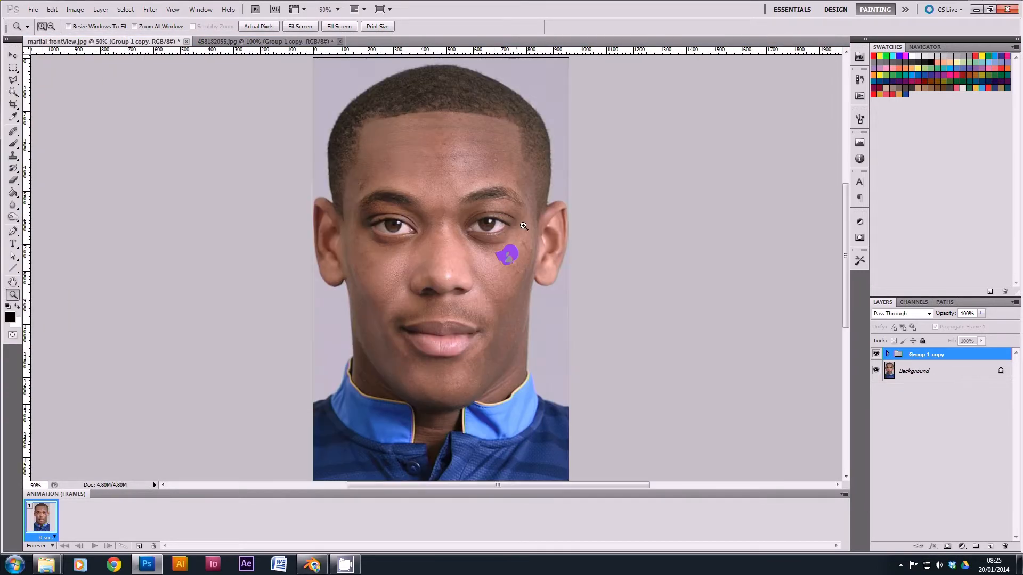
# Step: Place horizontal guides on the front-view photo at the top of the head, top of the ears, chin, mouth line and nose base
pyautogui.click(527, 246)
pyautogui.keyDown('alt'); pyautogui.click(507, 255); pyautogui.keyUp('alt')
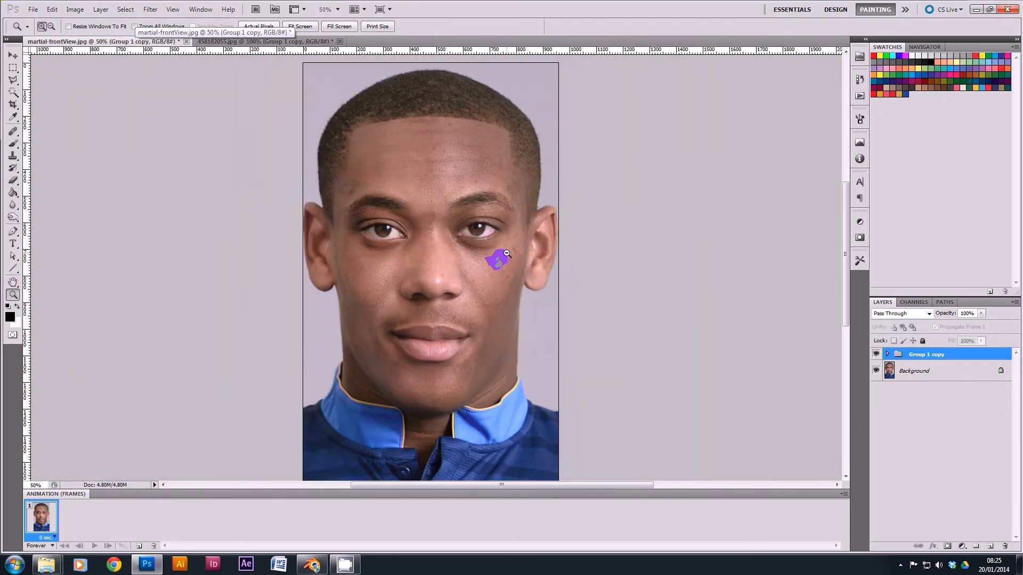
pyautogui.moveTo(406, 50); pyautogui.dragTo(544, 208)
pyautogui.moveTo(549, 207); pyautogui.dragTo(549, 205)
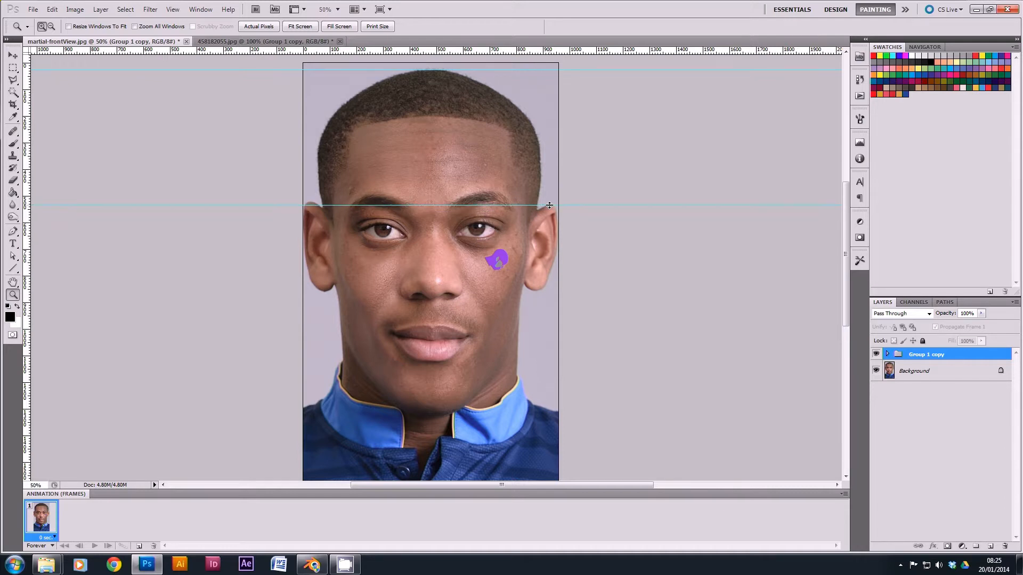
pyautogui.moveTo(510, 51); pyautogui.dragTo(517, 415)
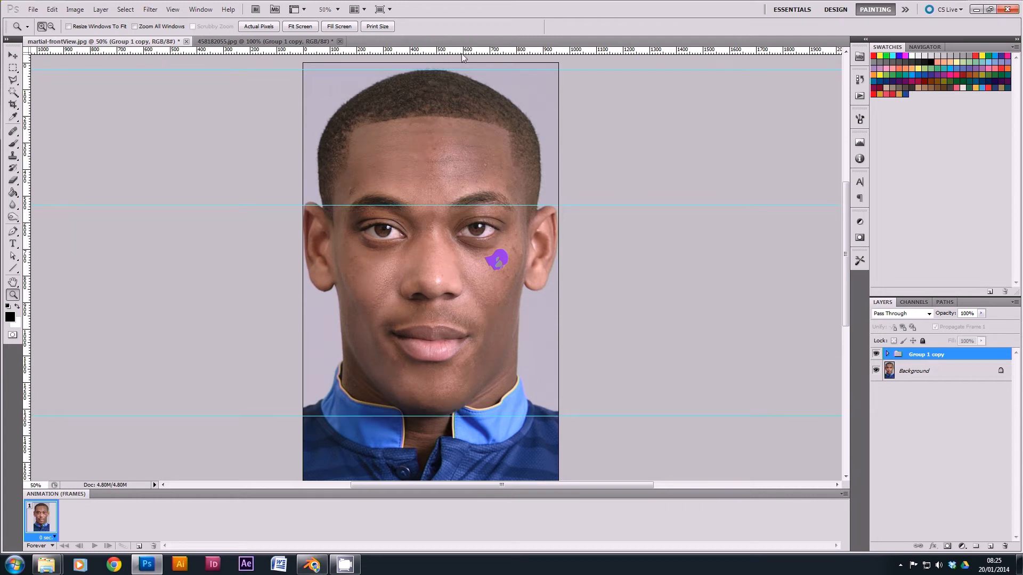
pyautogui.moveTo(467, 51); pyautogui.dragTo(471, 339)
pyautogui.moveTo(458, 59); pyautogui.dragTo(484, 284)
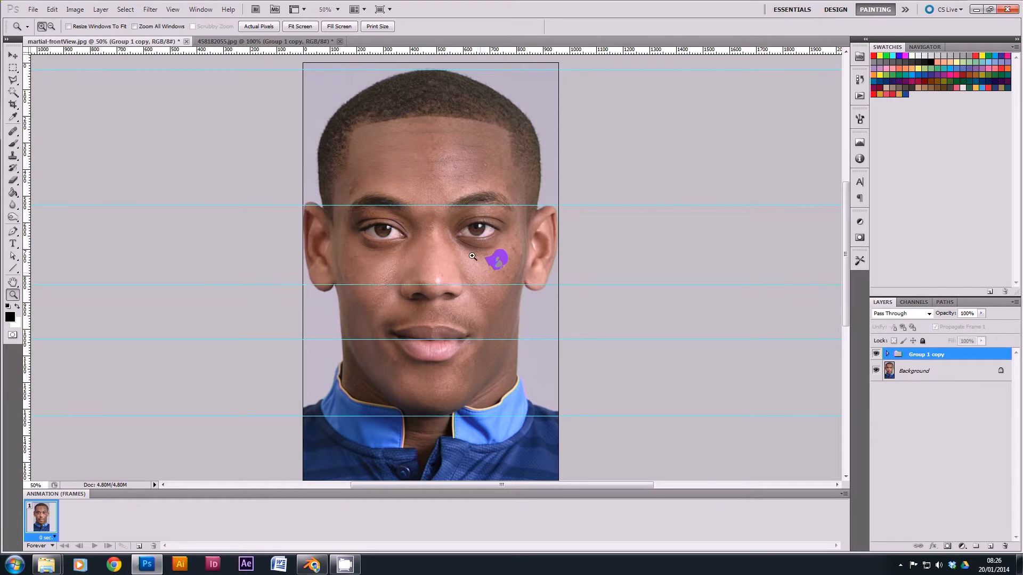
# Step: Scale the Group 1 copy head shapes proportionally to about 1659% and rotate them to about -50.25° to match the facial guides
pyautogui.click(12, 56)
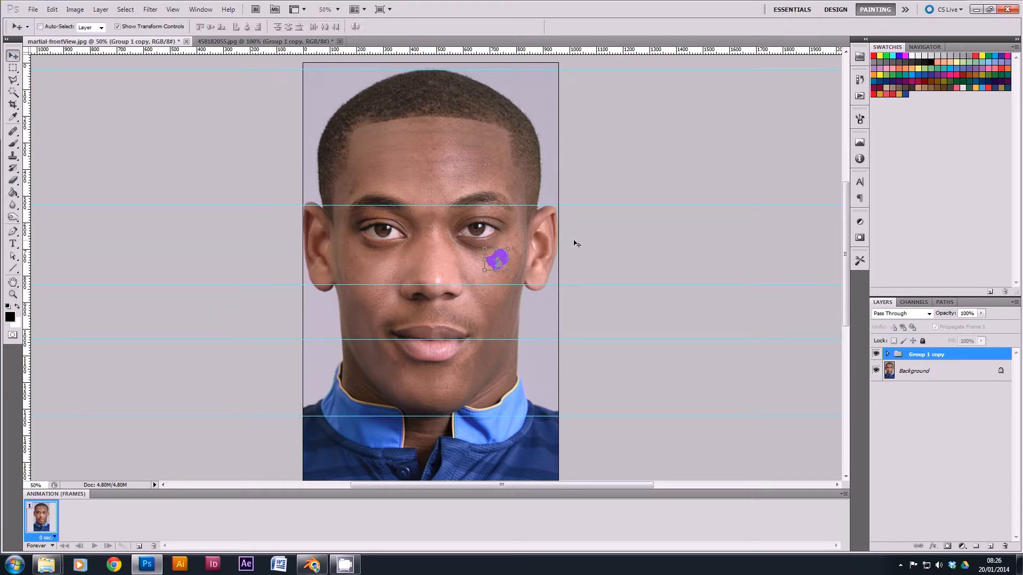
pyautogui.keyDown('shift'); pyautogui.moveTo(515, 244); pyautogui.dragTo(469, 165); pyautogui.keyUp('shift')
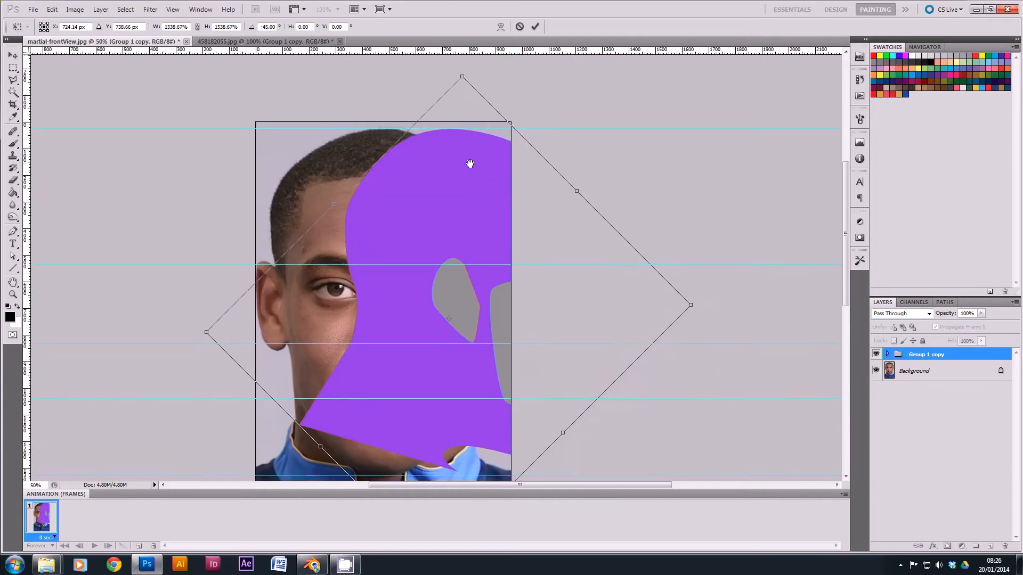
pyautogui.keyDown('alt'); pyautogui.scroll(-2, 470, 165); pyautogui.keyUp('alt')
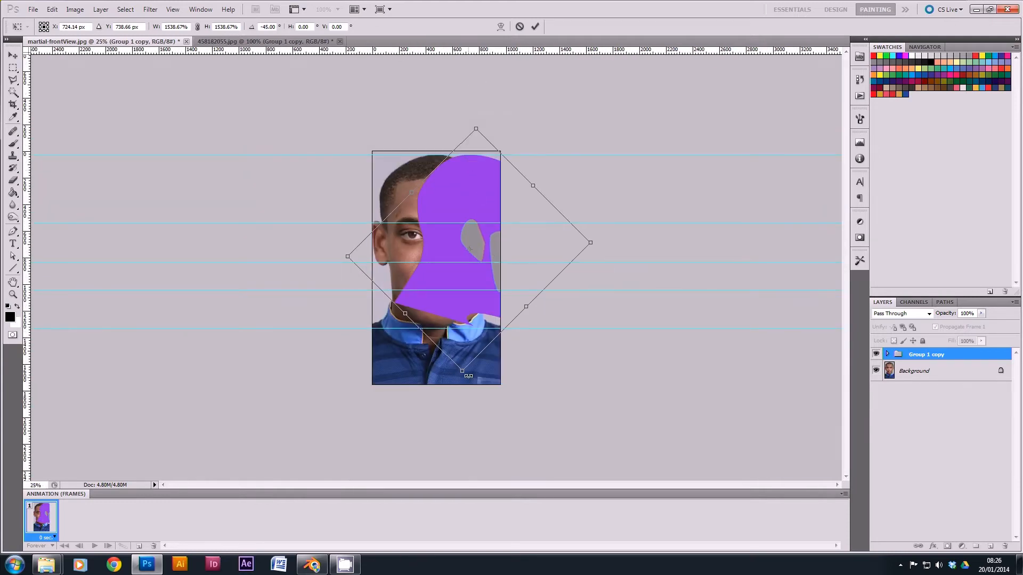
pyautogui.keyDown('shift'); pyautogui.moveTo(462, 371); pyautogui.dragTo(461, 384); pyautogui.keyUp('shift')
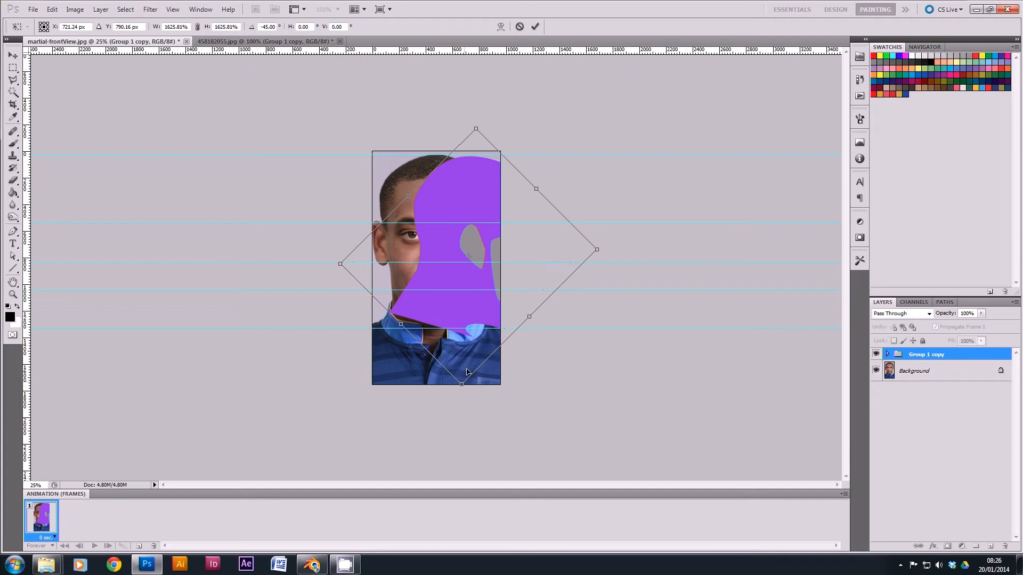
pyautogui.keyDown('shift'); pyautogui.moveTo(487, 313); pyautogui.dragTo(413, 315); pyautogui.keyUp('shift')
pyautogui.moveTo(538, 245)
pyautogui.mouseDown()
pyautogui.moveTo(535, 232)
pyautogui.moveTo(525, 238)
pyautogui.mouseUp()
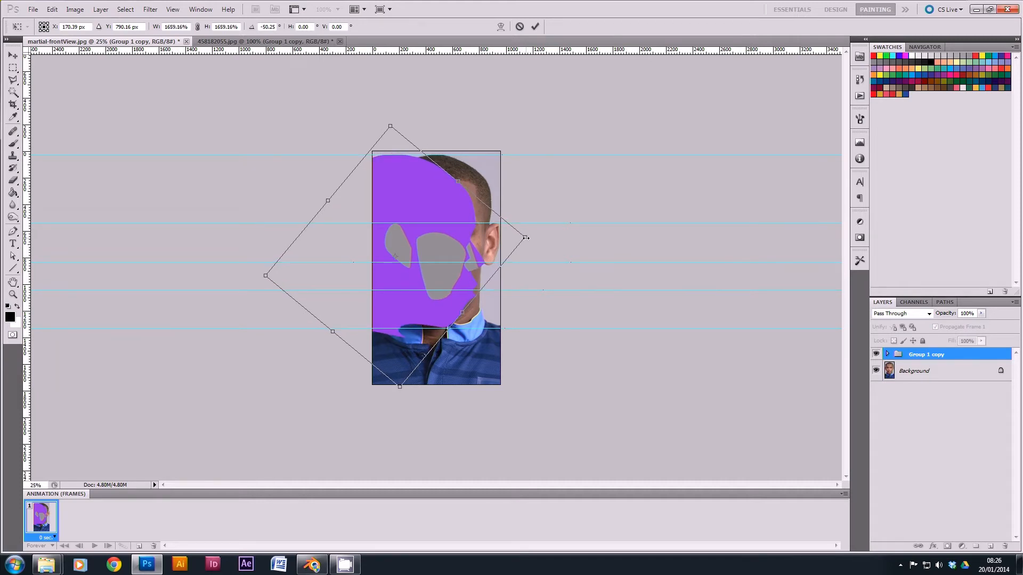
# Step: Shift the head shapes about 200 px left to compare the profile with the face, fine-tune their alignment with the guides, and apply the transform
pyautogui.hotkey('shift', 'Left')
pyautogui.hotkey('shift', 'Left')
pyautogui.hotkey('shift', 'Left')
pyautogui.hotkey('shift', 'Left')
pyautogui.hotkey('shift', 'Left')
pyautogui.hotkey('shift', 'Left')
pyautogui.hotkey('shift', 'Left')
pyautogui.hotkey('shift', 'Left')
pyautogui.hotkey('shift', 'Left')
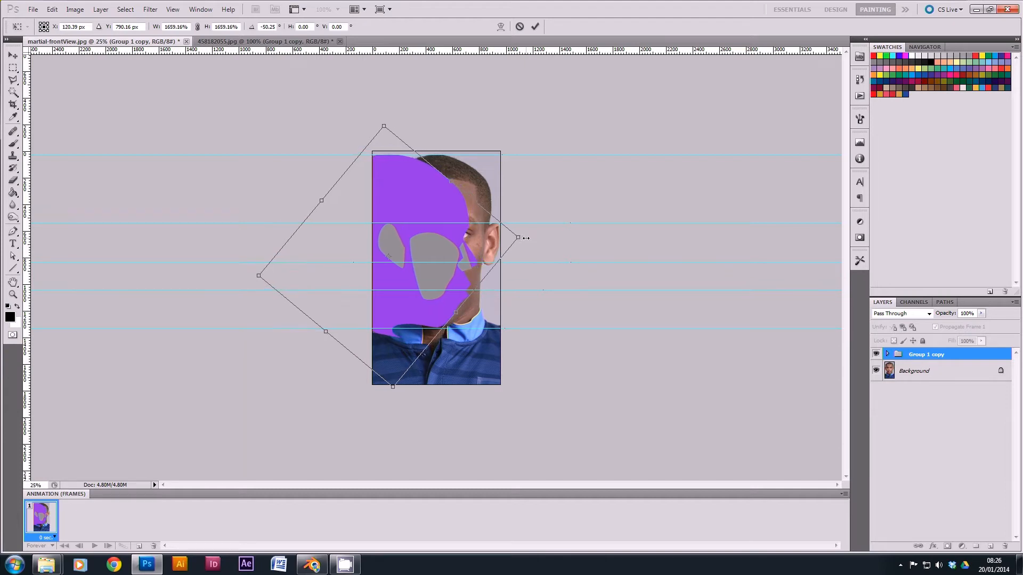
pyautogui.hotkey('shift', 'Left')
pyautogui.hotkey('shift', 'Left')
pyautogui.hotkey('shift', 'Left')
pyautogui.hotkey('shift', 'Left')
pyautogui.hotkey('shift', 'Left')
pyautogui.hotkey('shift', 'Left')
pyautogui.hotkey('shift', 'Left')
pyautogui.hotkey('shift', 'Left')
pyautogui.hotkey('shift', 'Left')
pyautogui.hotkey('shift', 'Left')
pyautogui.hotkey('shift', 'Left')
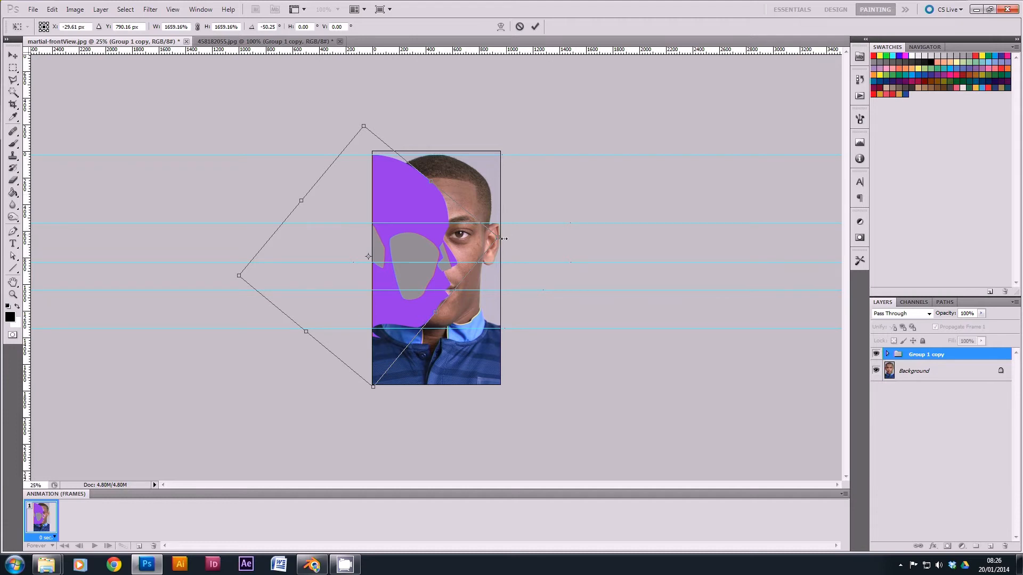
pyautogui.moveTo(502, 237); pyautogui.dragTo(500, 237)
pyautogui.press('Down')
pyautogui.moveTo(505, 233); pyautogui.dragTo(504, 235)
pyautogui.press('Return')
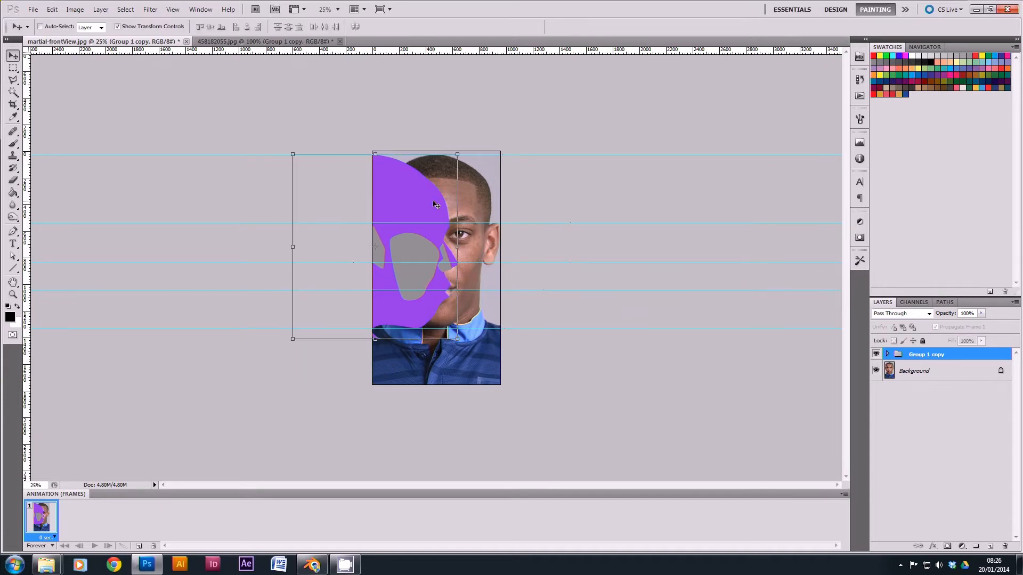
# Step: Move the head shapes back across the photo and widen the canvas by 300 pixels, leaving its height unchanged
pyautogui.moveTo(417, 200); pyautogui.dragTo(467, 201)
pyautogui.click(75, 9)
pyautogui.click(92, 95)
pyautogui.click(738, 358)
pyautogui.doubleClick(737, 359)
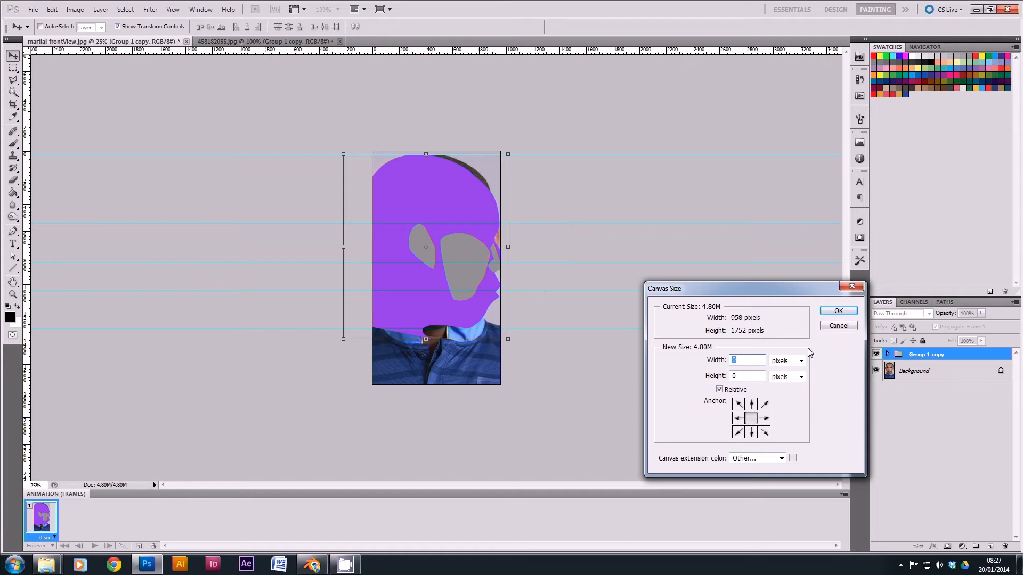
pyautogui.write('00')
pyautogui.press('Return')
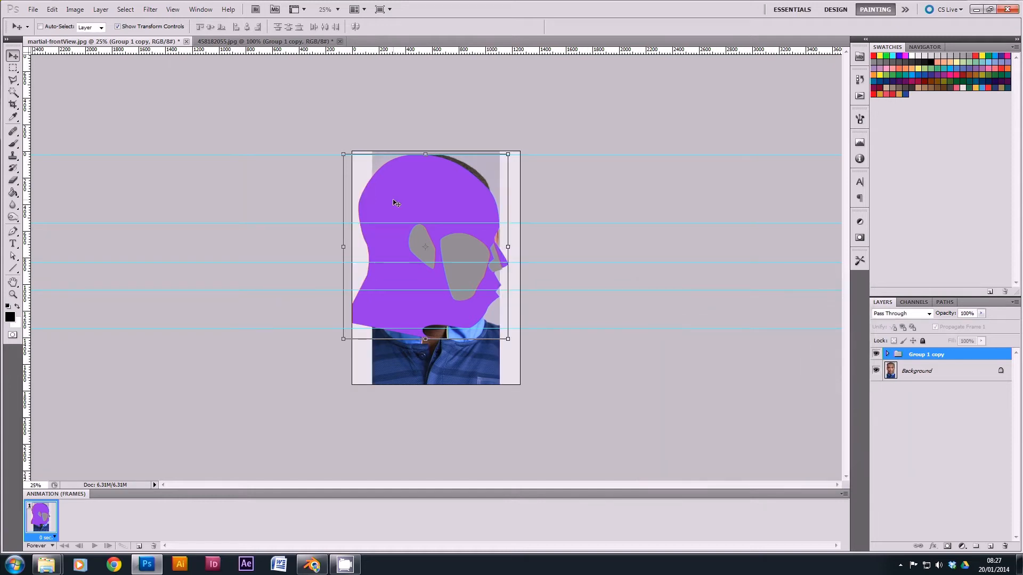
# Step: Nudge the head shapes right until the whole profile, from neck to nose tip, fits inside the widened canvas
pyautogui.hotkey('shift', 'Right')
pyautogui.hotkey('shift', 'Right')
pyautogui.hotkey('shift', 'Right')
pyautogui.hotkey('shift', 'Right')
pyautogui.hotkey('shift', 'Right')
pyautogui.hotkey('shift', 'Right')
pyautogui.hotkey('shift', 'Right')
pyautogui.hotkey('shift', 'Right')
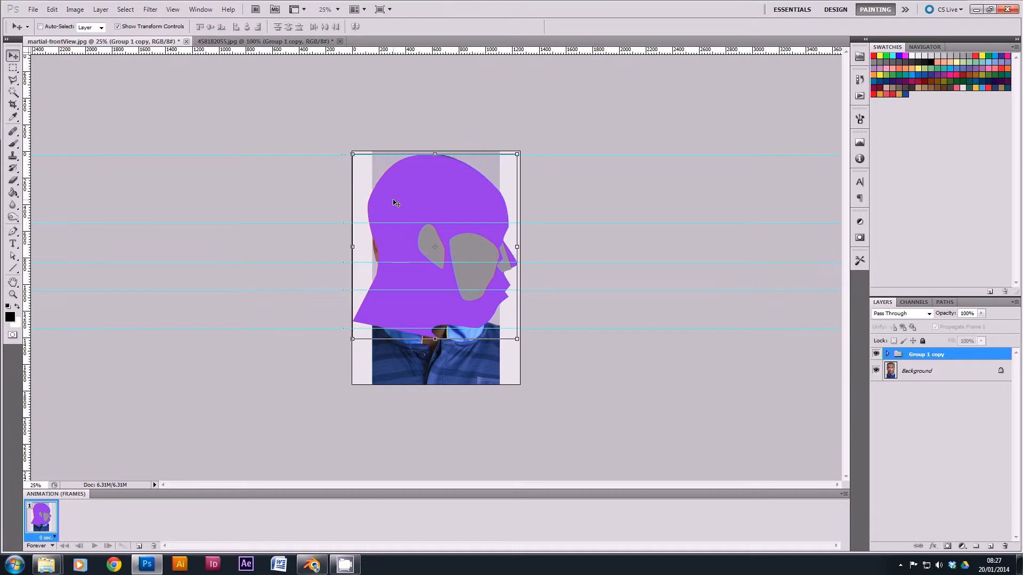
pyautogui.hotkey('shift', 'Left')
pyautogui.hotkey('shift', 'Right')
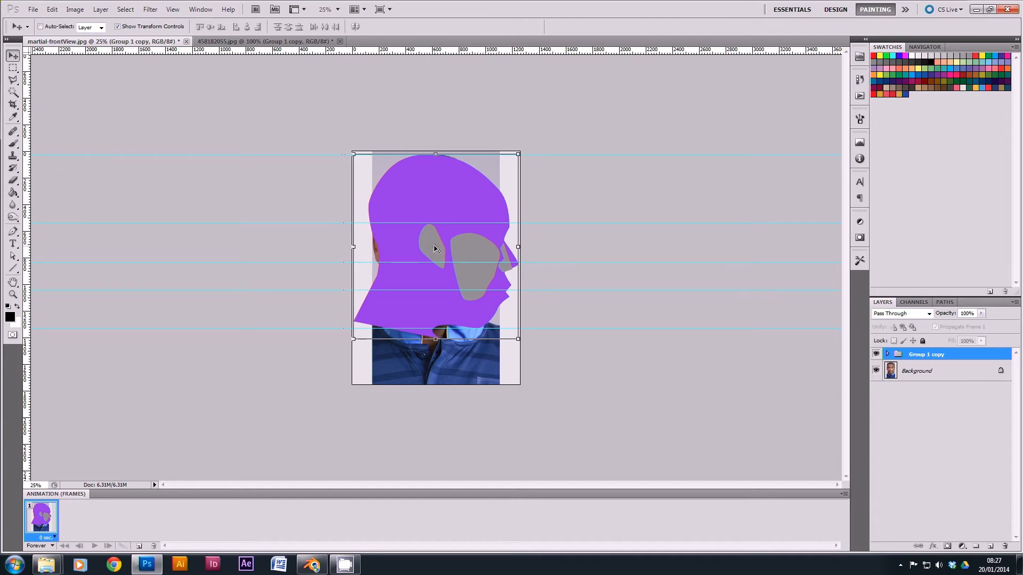
pyautogui.hotkey('shift', 'Left')
pyautogui.hotkey('shift', 'Right')
# Step: Delete the Background photo layer and flip the canvas horizontally so the head profile faces left
pyautogui.moveTo(908, 371); pyautogui.dragTo(1005, 545)
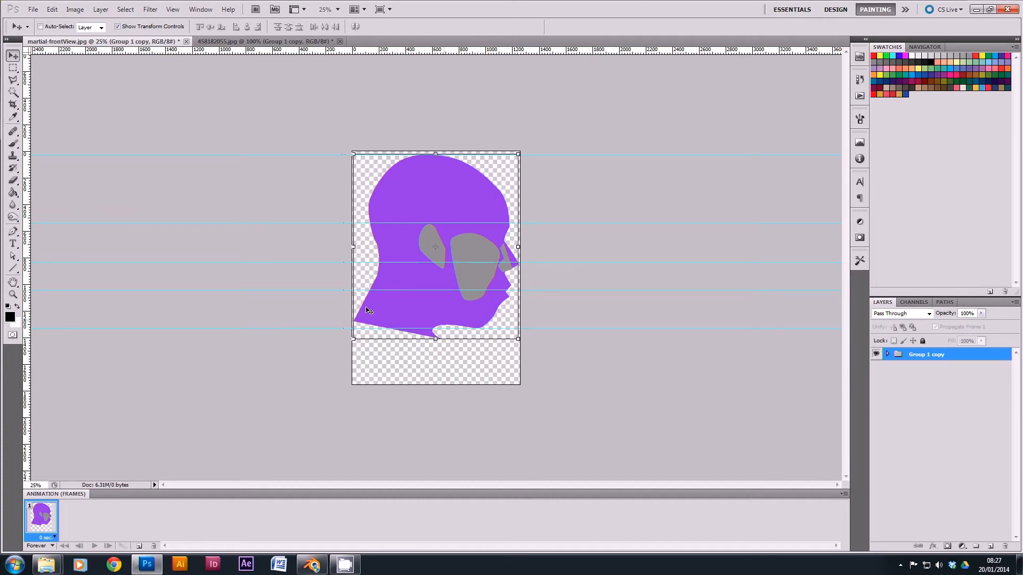
pyautogui.click(75, 10)
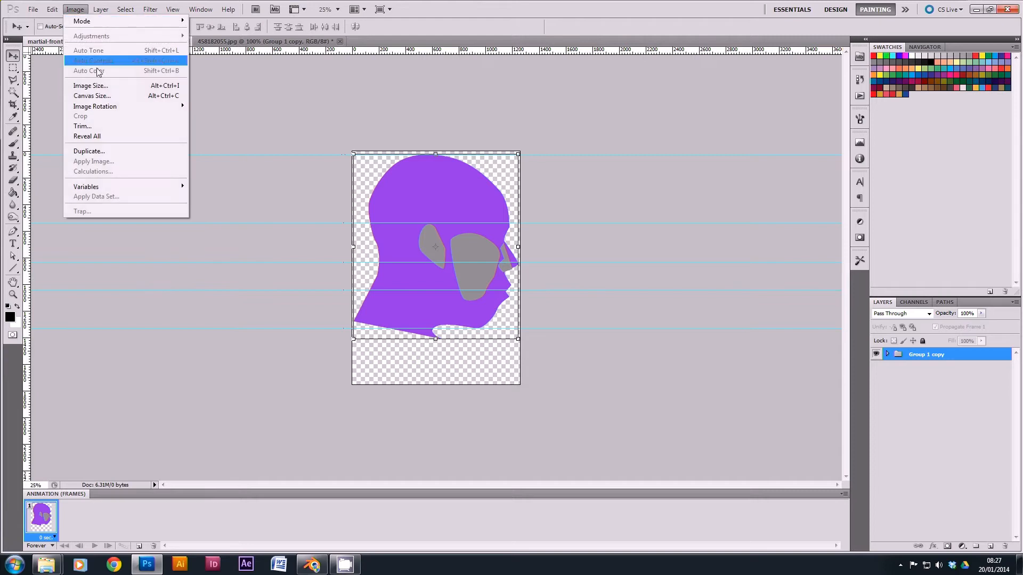
pyautogui.moveTo(149, 103)
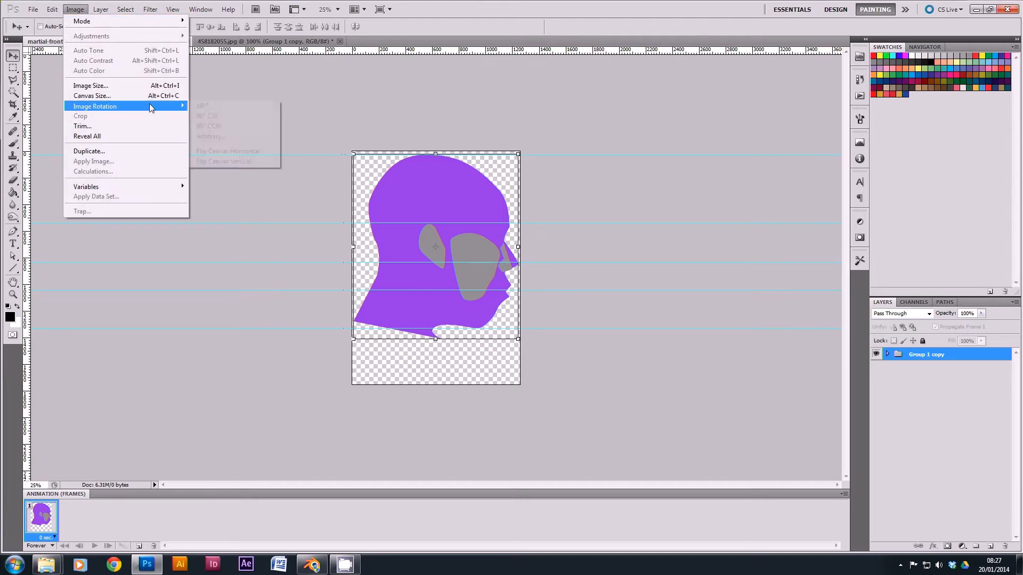
pyautogui.click(245, 151)
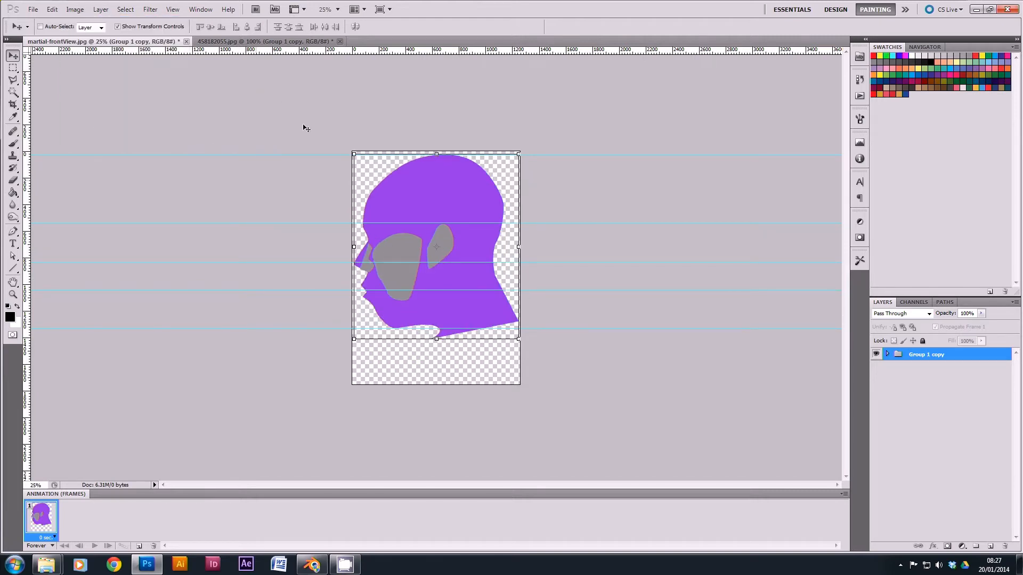
pyautogui.click(13, 297)
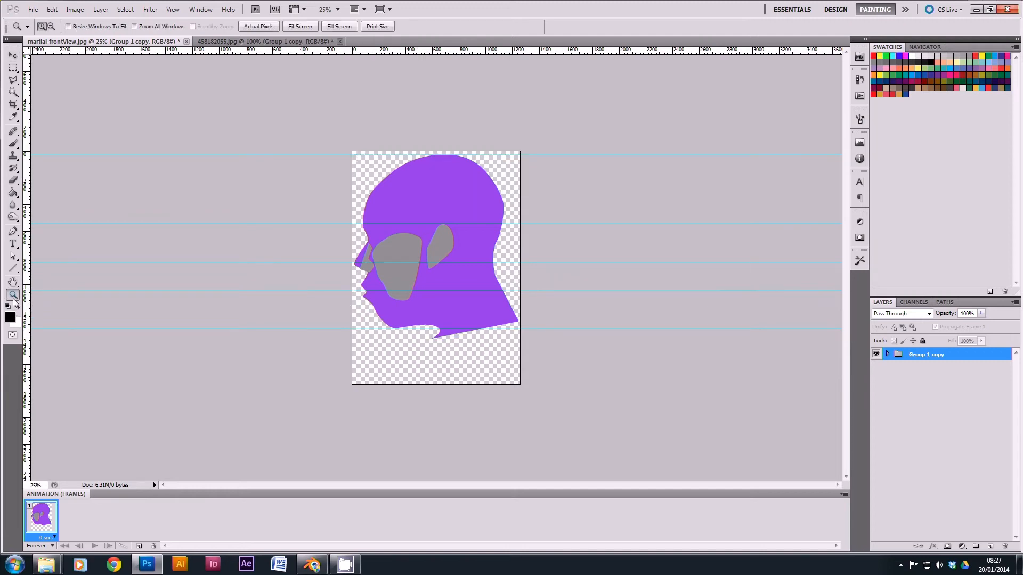
pyautogui.click(432, 224)
pyautogui.click(429, 226)
pyautogui.keyDown('alt'); pyautogui.click(420, 232); pyautogui.keyUp('alt')
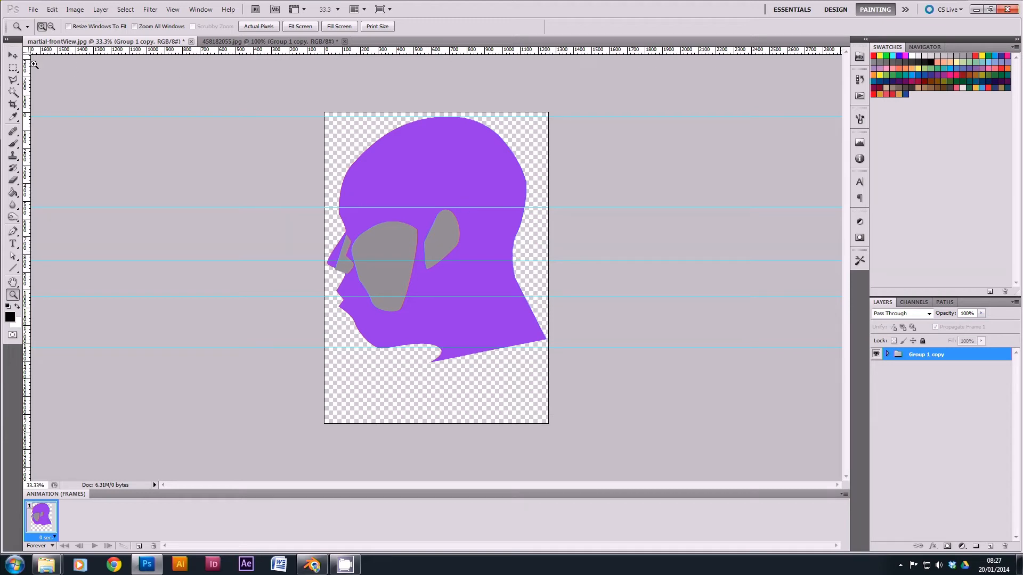
pyautogui.click(13, 55)
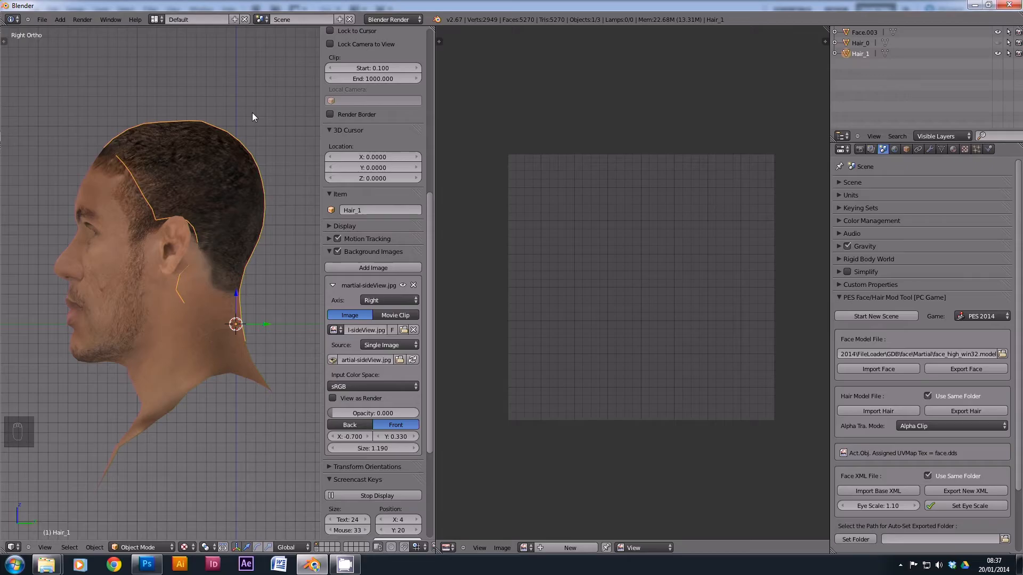
# Step: In Blender, make Hair_0 the active object and keep it hidden in the head model's side view
pyautogui.scroll(-1, 211, 177)
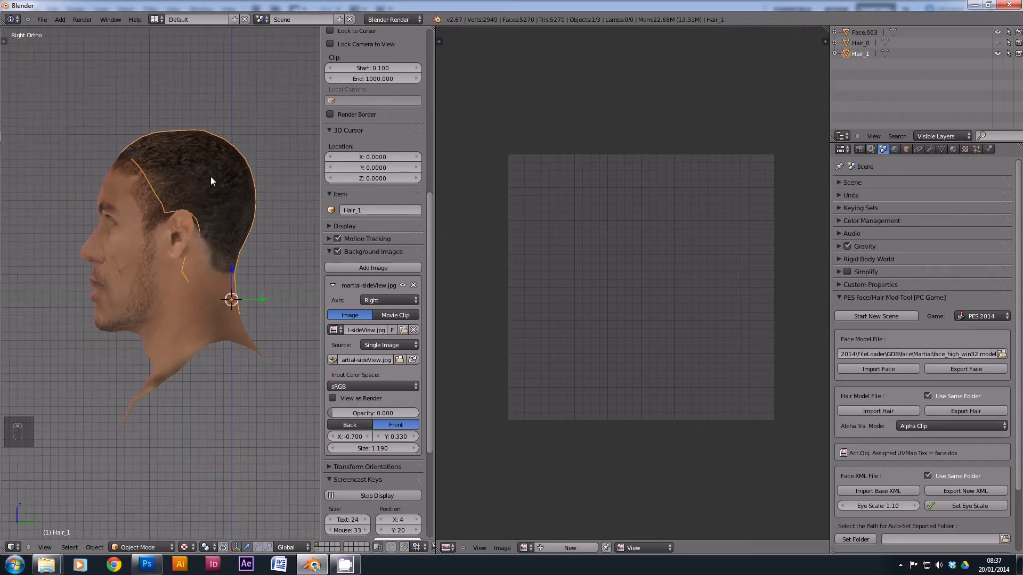
pyautogui.scroll(1, 134, 225)
pyautogui.keyDown('shift'); pyautogui.moveTo(257, 162); pyautogui.dragTo(248, 183, button='middle'); pyautogui.keyUp('shift')
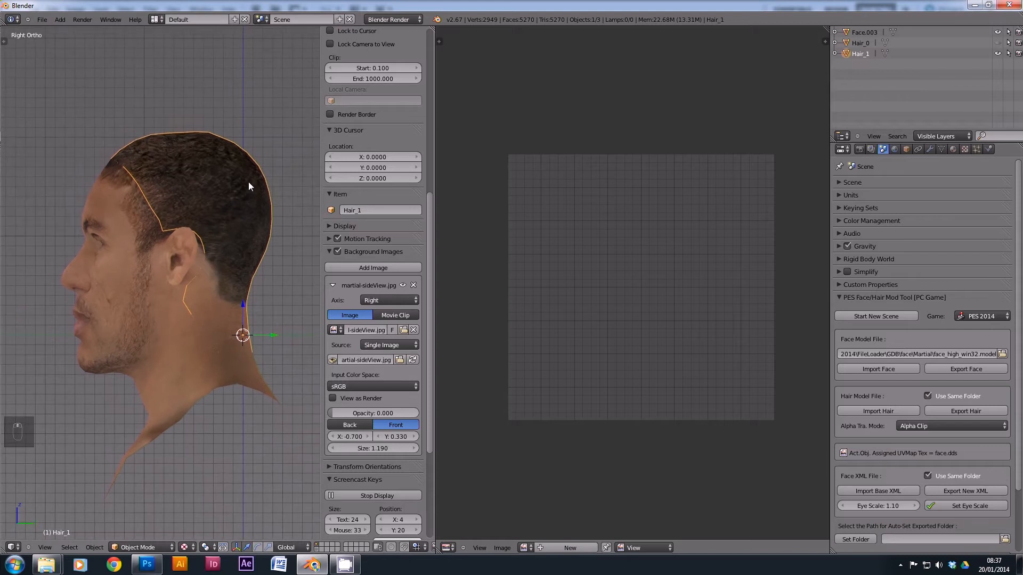
pyautogui.click(858, 43)
pyautogui.click(997, 42)
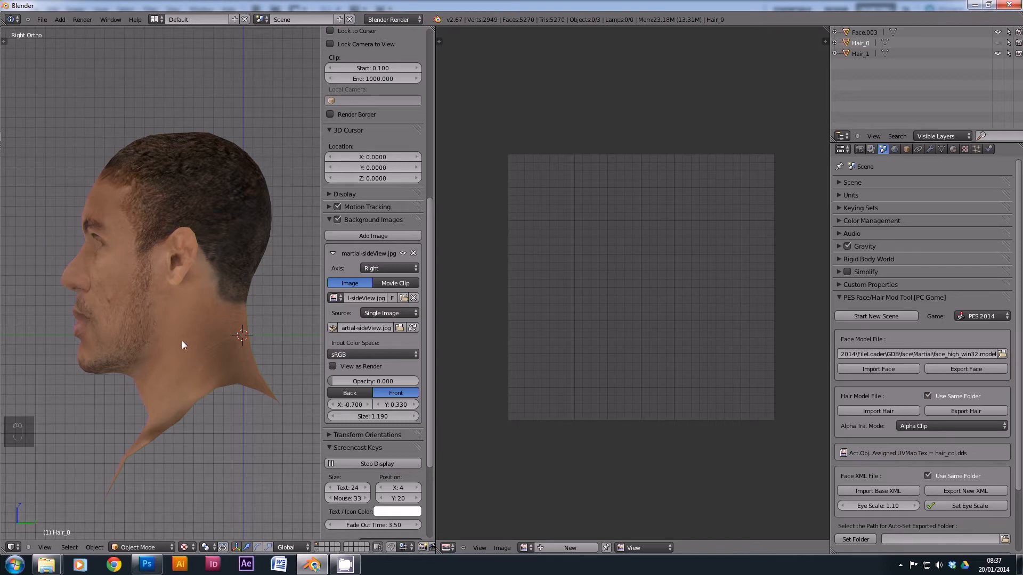
# Step: Set the martial-sideView.jpg background image's opacity to 0 and select the Hair_1 and Face.003 objects together
pyautogui.scroll(-4, 429, 360)
pyautogui.scroll(4, 432, 390)
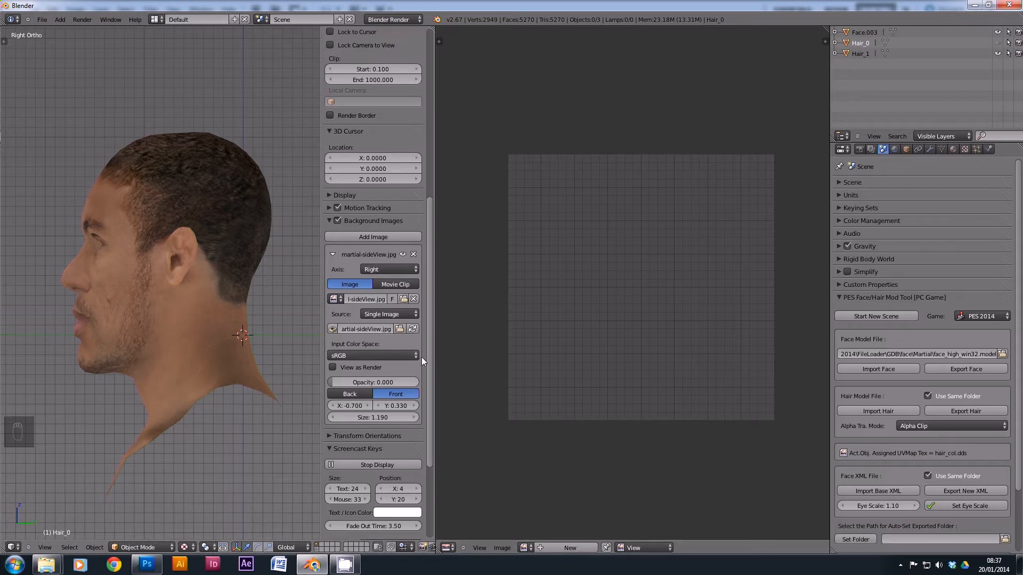
pyautogui.moveTo(335, 382)
pyautogui.mouseDown()
pyautogui.moveTo(411, 382)
pyautogui.moveTo(317, 379)
pyautogui.mouseUp()
pyautogui.rightClick(226, 164)
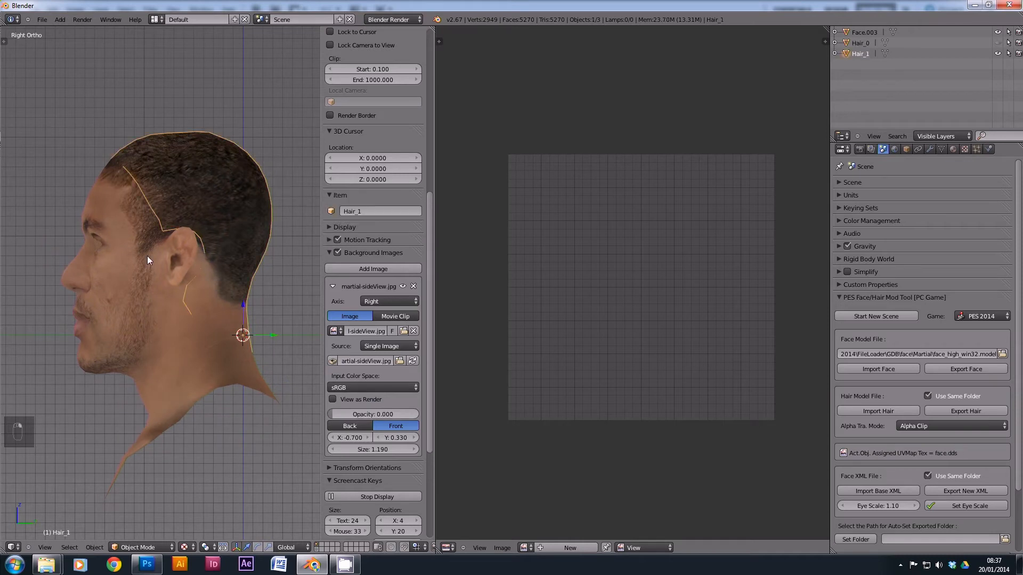
pyautogui.rightClick(138, 280)
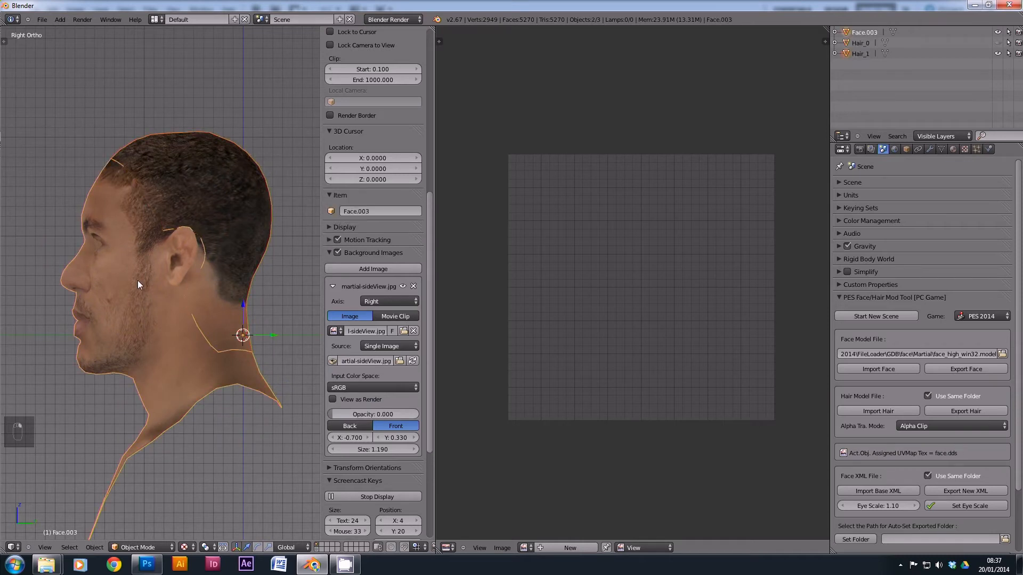
# Step: Join Hair_1 into Face.003, enter Edit Mode on the combined mesh, and clear the vertex selection
pyautogui.hotkey('ctrl', 'j')
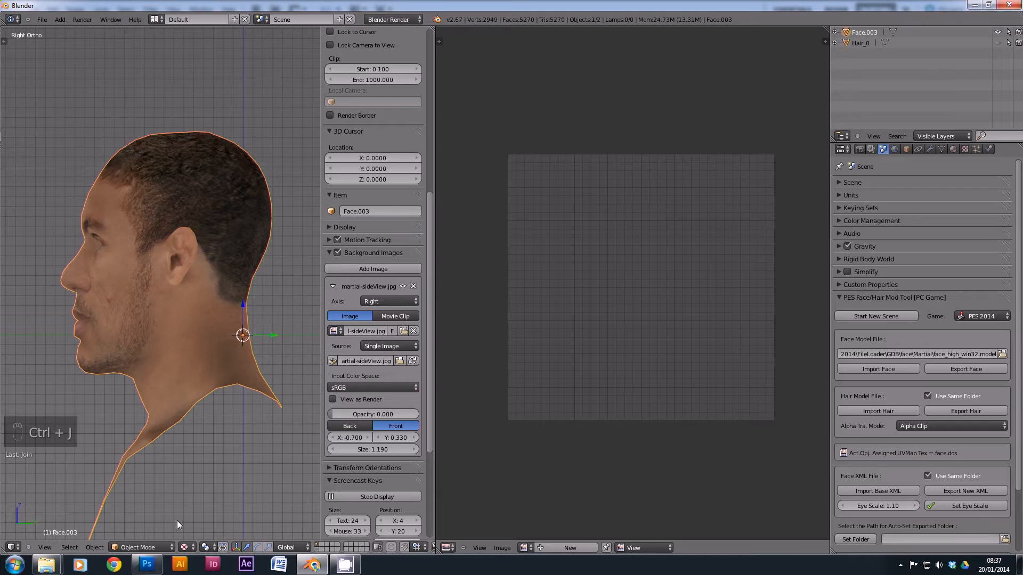
pyautogui.click(153, 546)
pyautogui.click(155, 523)
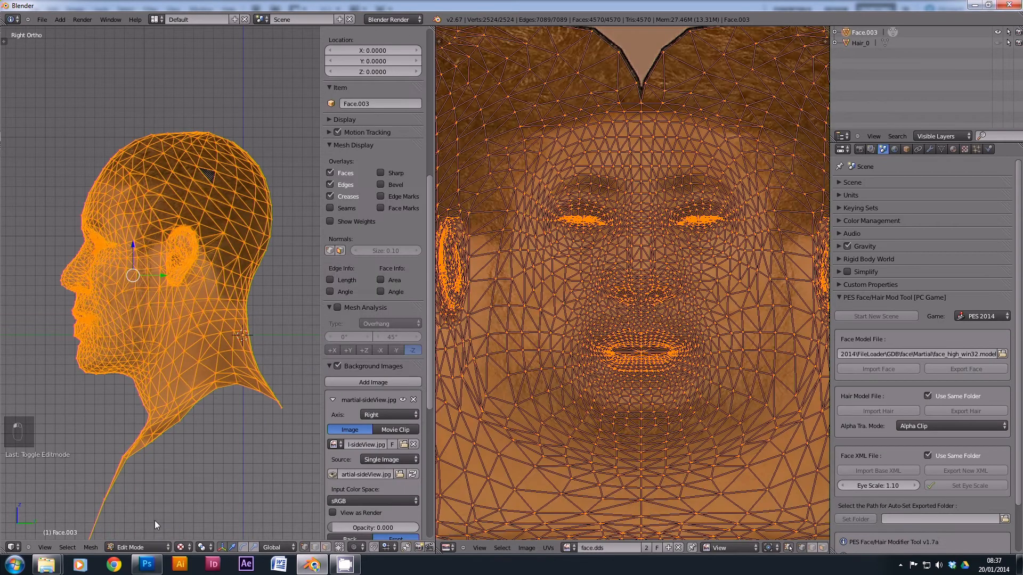
pyautogui.press('a')
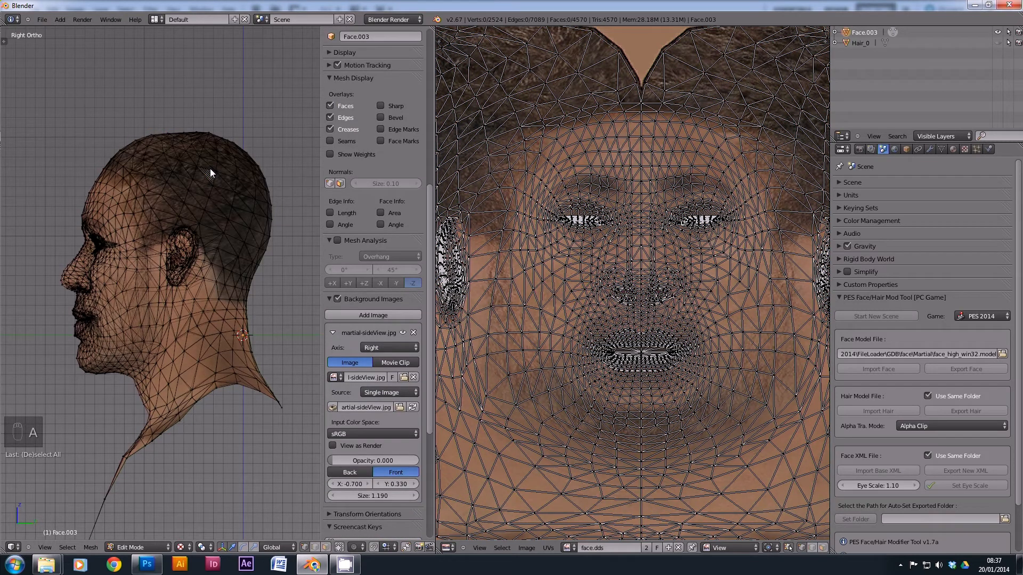
pyautogui.keyDown('shift'); pyautogui.moveTo(134, 230); pyautogui.dragTo(169, 250, button='middle'); pyautogui.keyUp('shift')
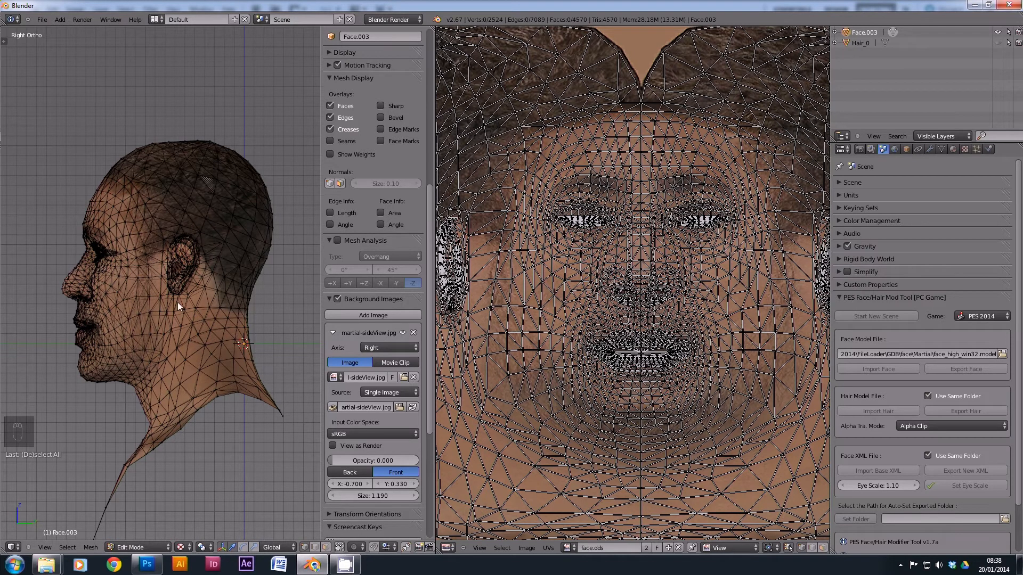
# Step: Circle-select the vertices of both ears through the mesh in the side view and check the selection from another angle
pyautogui.press('c')
pyautogui.moveTo(184, 245)
pyautogui.mouseDown()
pyautogui.moveTo(190, 284)
pyautogui.moveTo(172, 270)
pyautogui.mouseUp()
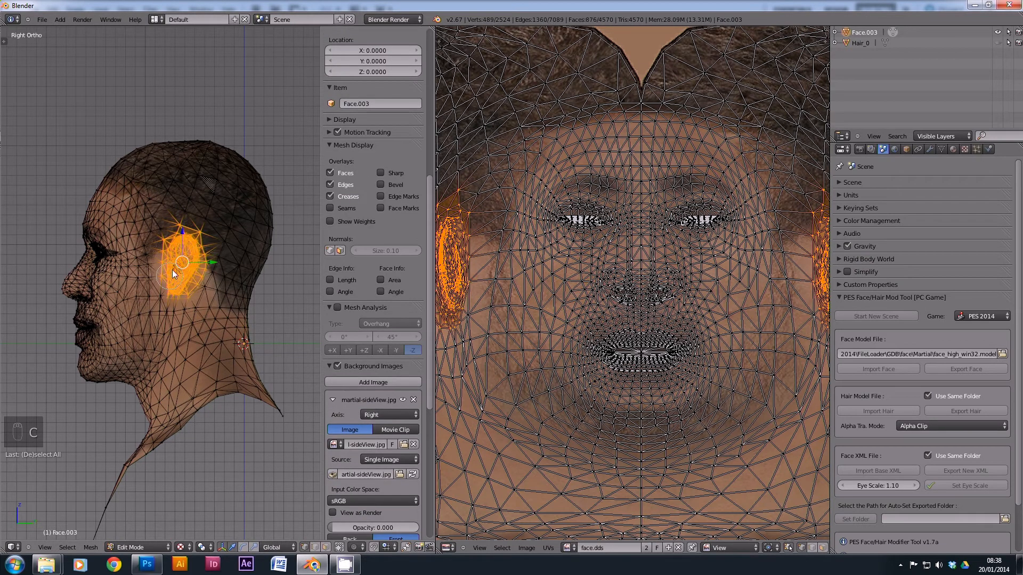
pyautogui.rightClick(241, 267)
pyautogui.moveTo(92, 272); pyautogui.dragTo(145, 275, button='middle')
pyautogui.press('KP_3')
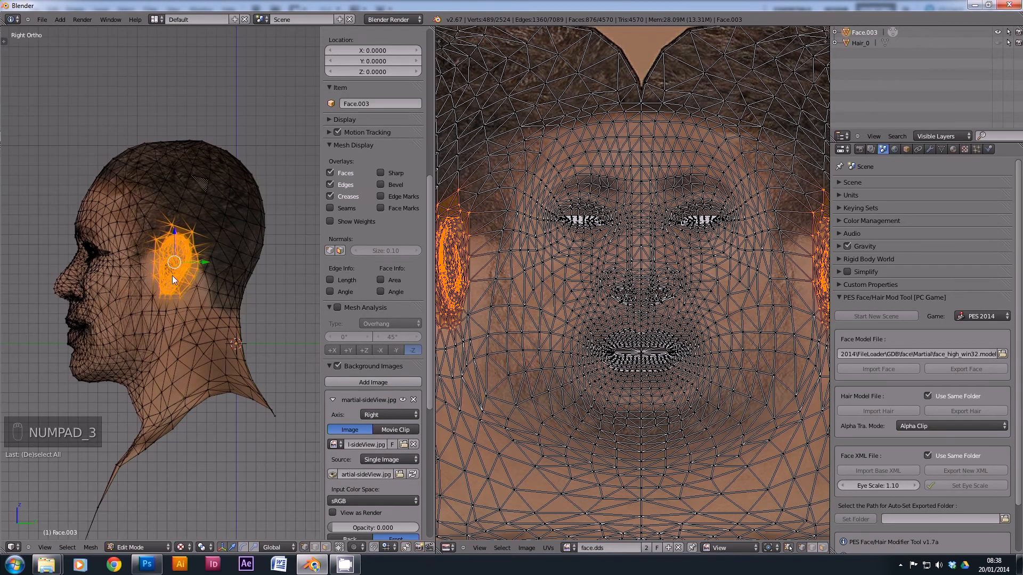
# Step: Circle-select only the near ear with selection limited to visible vertices, check it from the front, and clear the selection
pyautogui.press('a')
pyautogui.press('a')
pyautogui.press('c')
pyautogui.moveTo(189, 247)
pyautogui.mouseDown()
pyautogui.moveTo(165, 265)
pyautogui.moveTo(164, 287)
pyautogui.moveTo(174, 252)
pyautogui.moveTo(162, 273)
pyautogui.mouseUp()
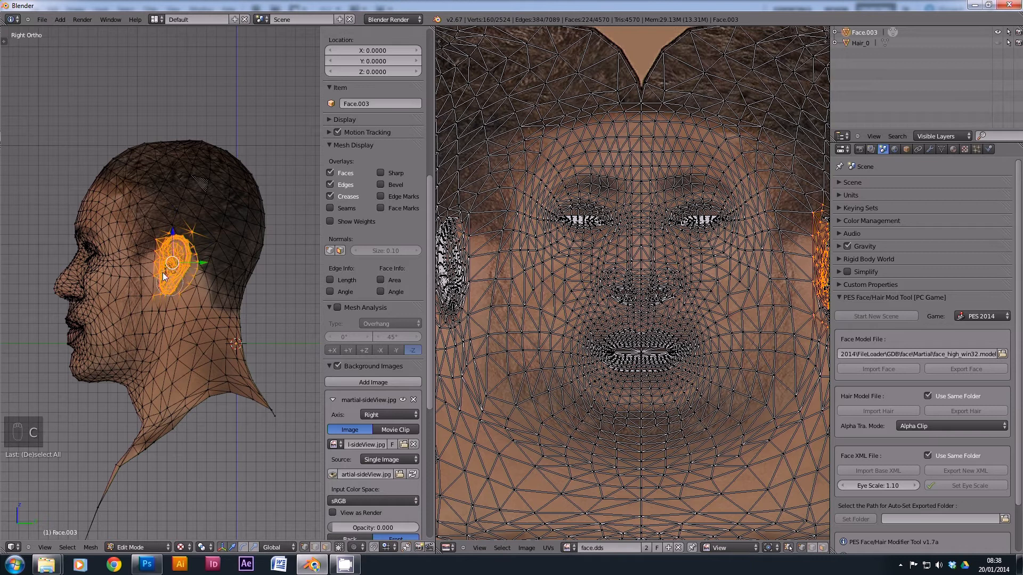
pyautogui.rightClick(181, 276)
pyautogui.moveTo(103, 294)
pyautogui.mouseDown(button='middle')
pyautogui.moveTo(282, 286)
pyautogui.moveTo(88, 292)
pyautogui.mouseUp(button='middle')
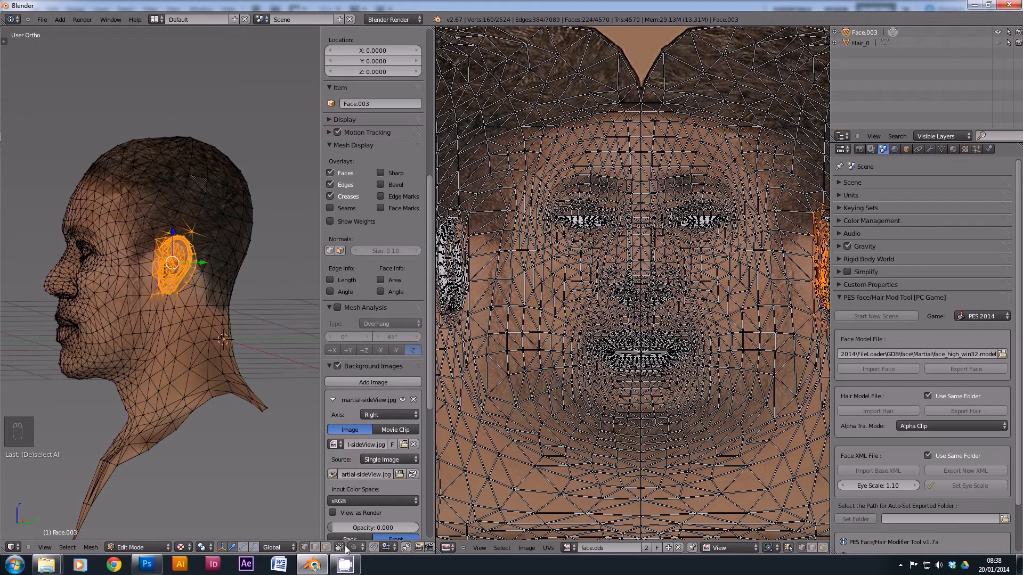
pyautogui.press('KP_1')
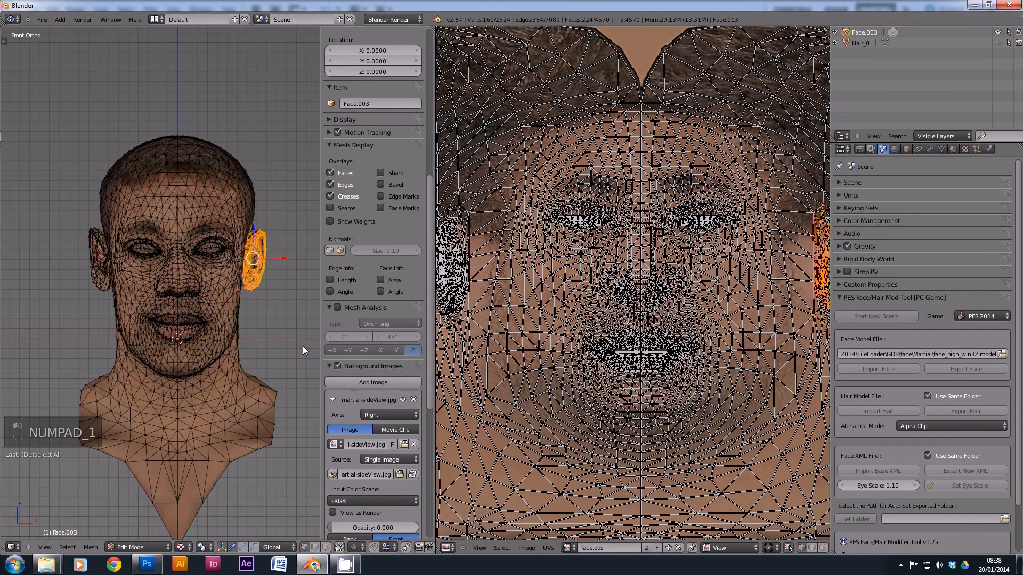
pyautogui.press('KP_3')
pyautogui.press('a')
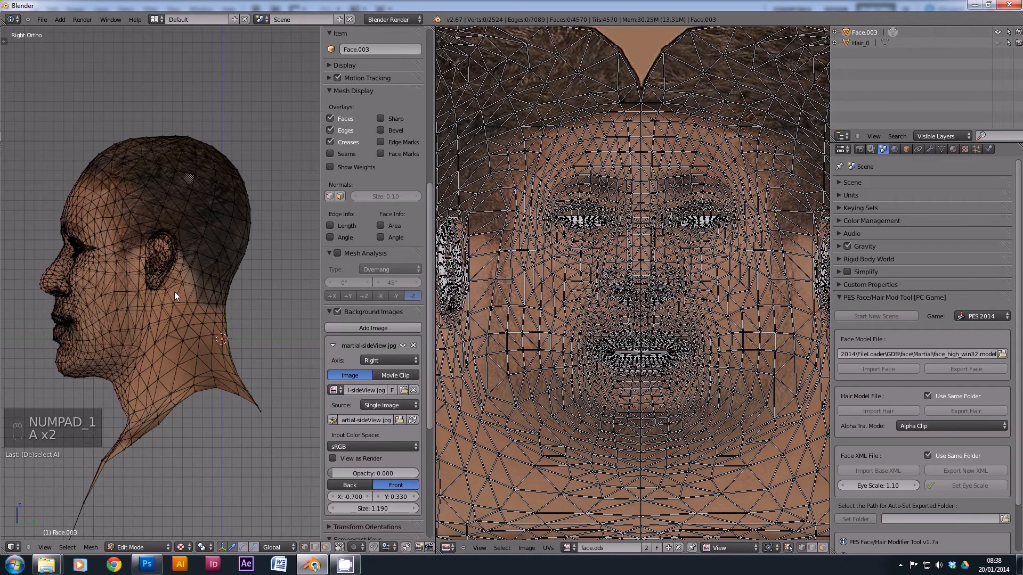
# Step: Circle-select both ears through the mesh in the side view and set the martial-sideView.jpg background opacity to 0.712
pyautogui.press('c')
pyautogui.moveTo(147, 239)
pyautogui.mouseDown()
pyautogui.moveTo(162, 226)
pyautogui.moveTo(178, 253)
pyautogui.moveTo(174, 273)
pyautogui.moveTo(149, 283)
pyautogui.moveTo(160, 271)
pyautogui.mouseUp()
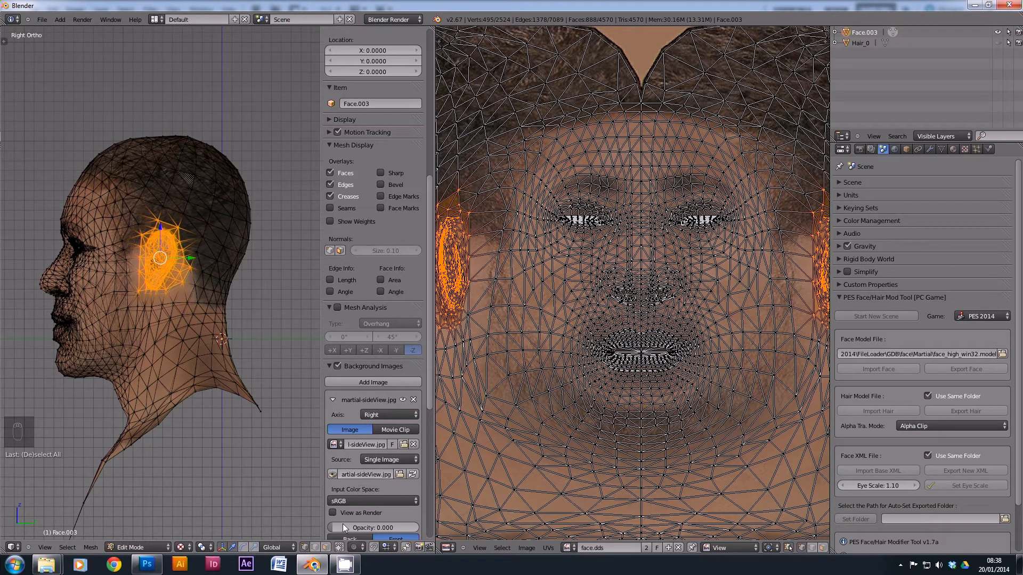
pyautogui.moveTo(333, 526); pyautogui.dragTo(395, 527)
pyautogui.scroll(2, 170, 260)
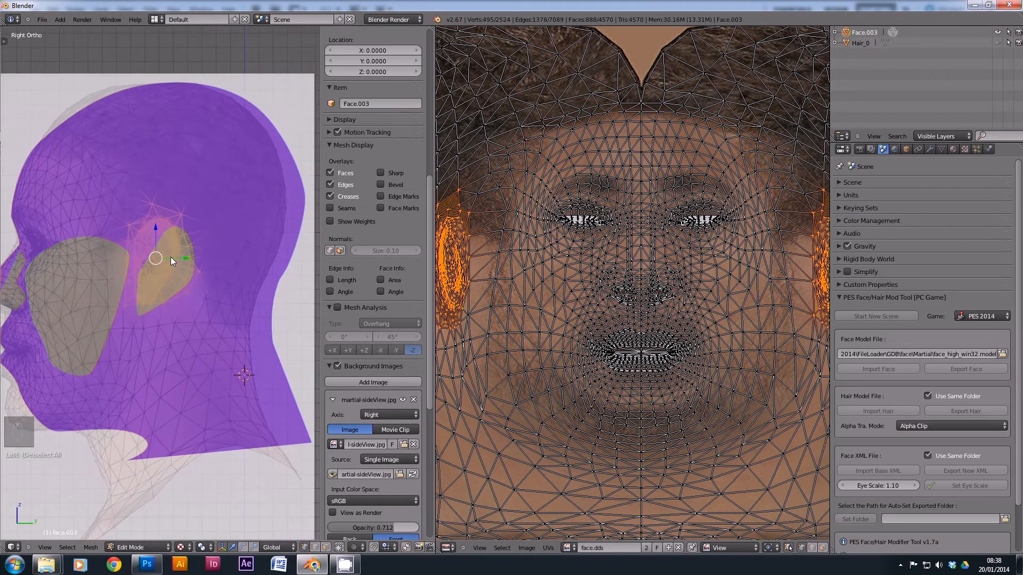
pyautogui.keyDown('shift'); pyautogui.moveTo(92, 212); pyautogui.dragTo(130, 218, button='middle'); pyautogui.keyUp('shift')
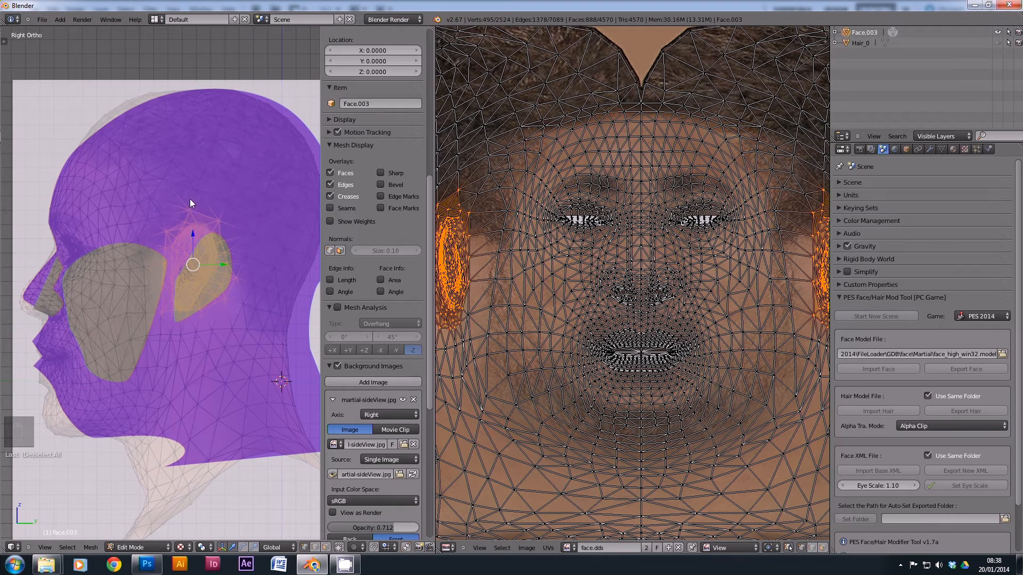
# Step: Enable proportional editing and try rotating the selected ears about 8° with a proportional size of 0.68
pyautogui.click(356, 547)
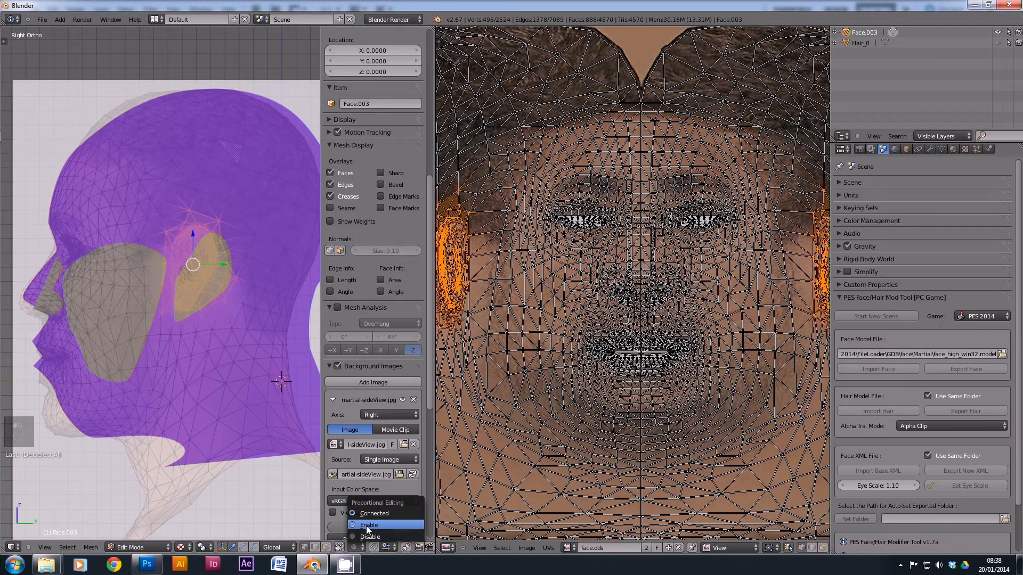
pyautogui.click(367, 525)
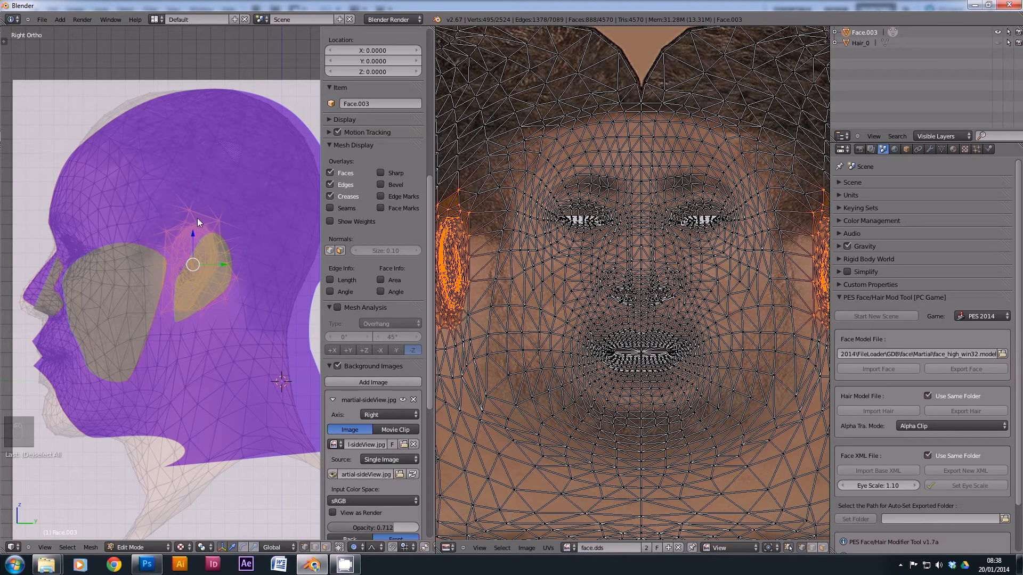
pyautogui.press('r')
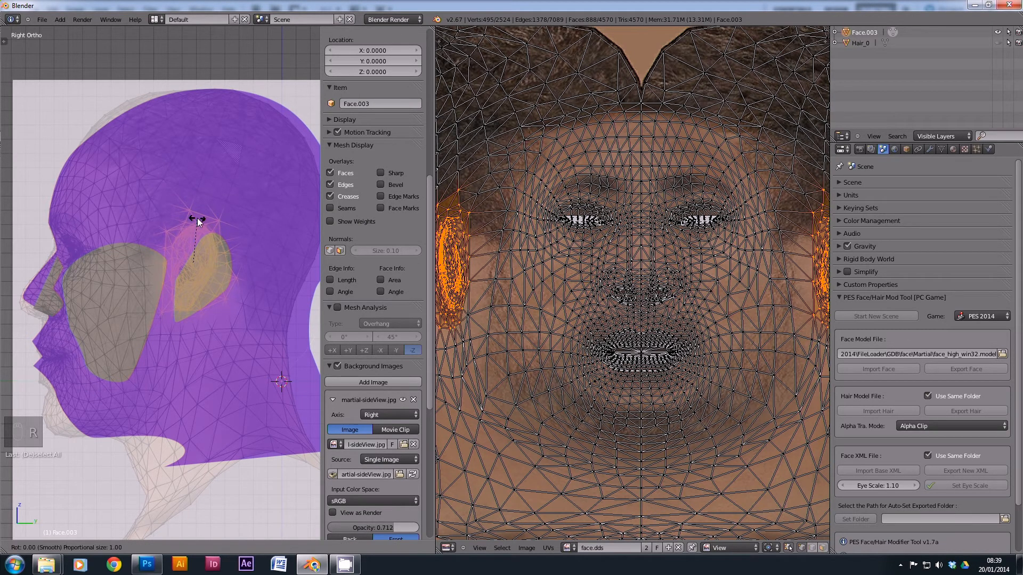
pyautogui.scroll(4, 203, 219)
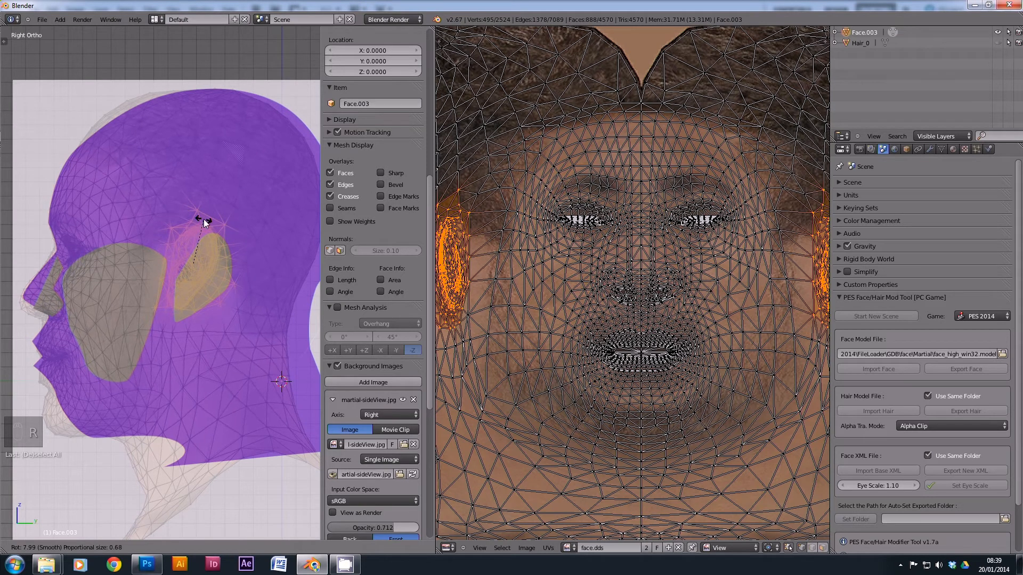
pyautogui.click(203, 219)
# Step: Set the side-view background opacity to 0.411 and try rotating the ears about 14° with a proportional size of 0.29
pyautogui.scroll(-4, 395, 462)
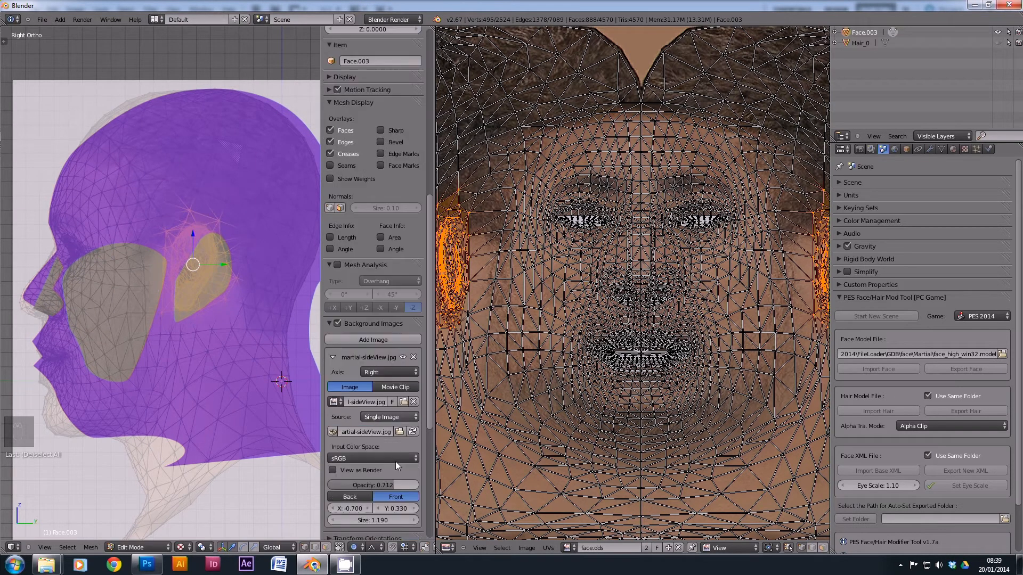
pyautogui.moveTo(391, 445); pyautogui.dragTo(369, 440)
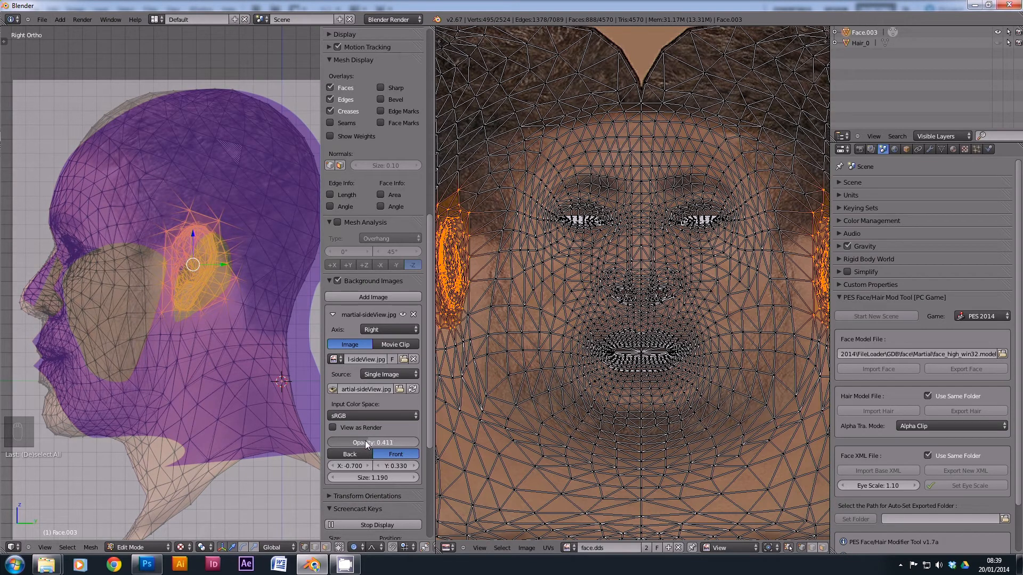
pyautogui.press('r')
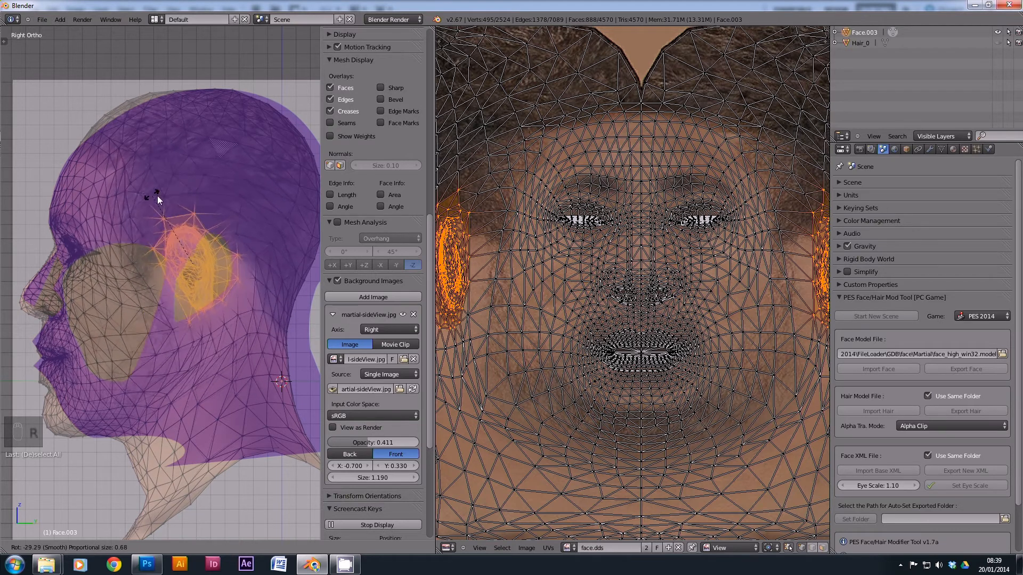
pyautogui.scroll(4, 200, 209)
pyautogui.scroll(5, 216, 214)
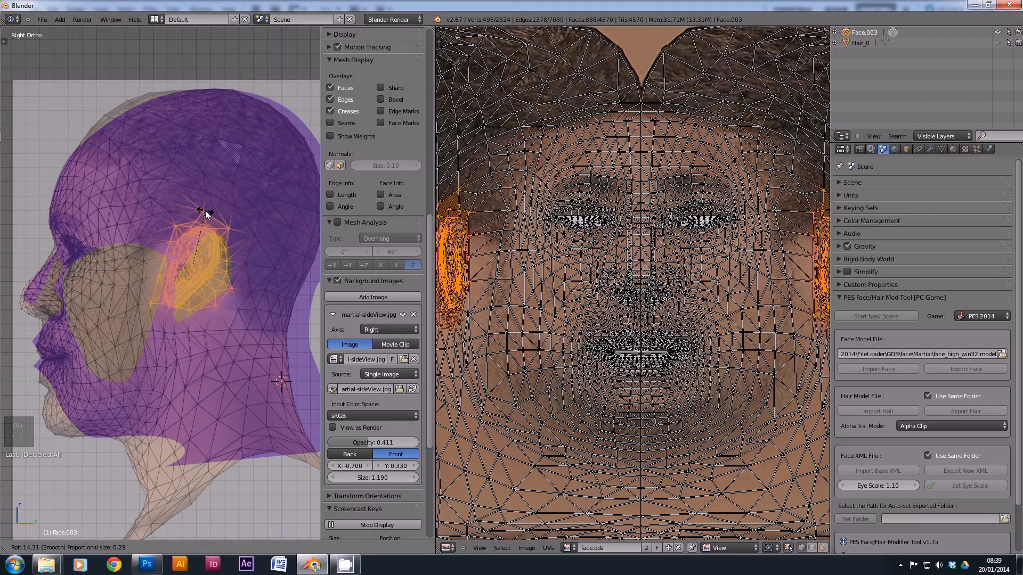
pyautogui.click(206, 210)
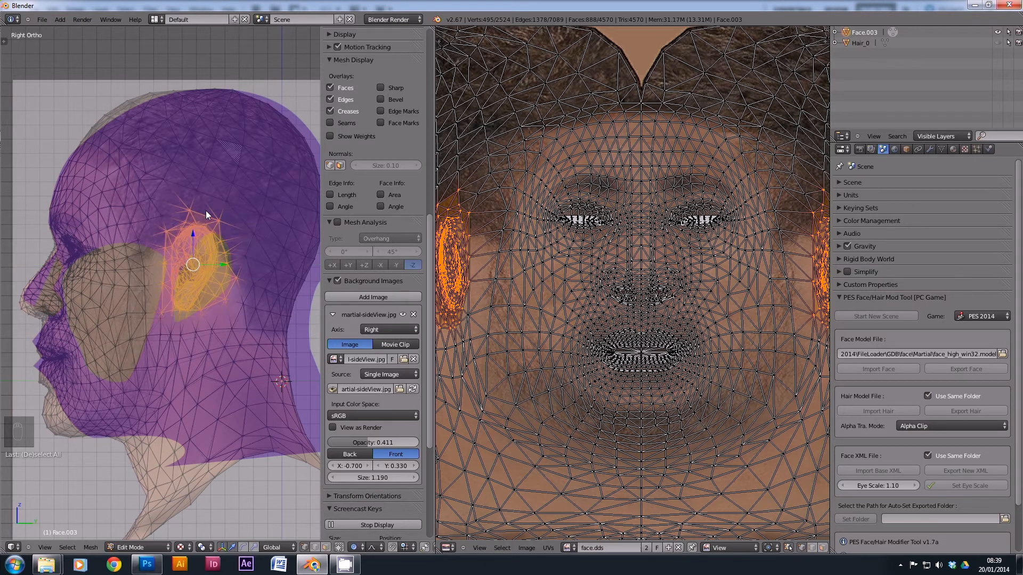
# Step: Rotate the ears 11.72° with a proportional size of 0.39 and move them back about 0.086 along Y onto the reference ear
pyautogui.press('r')
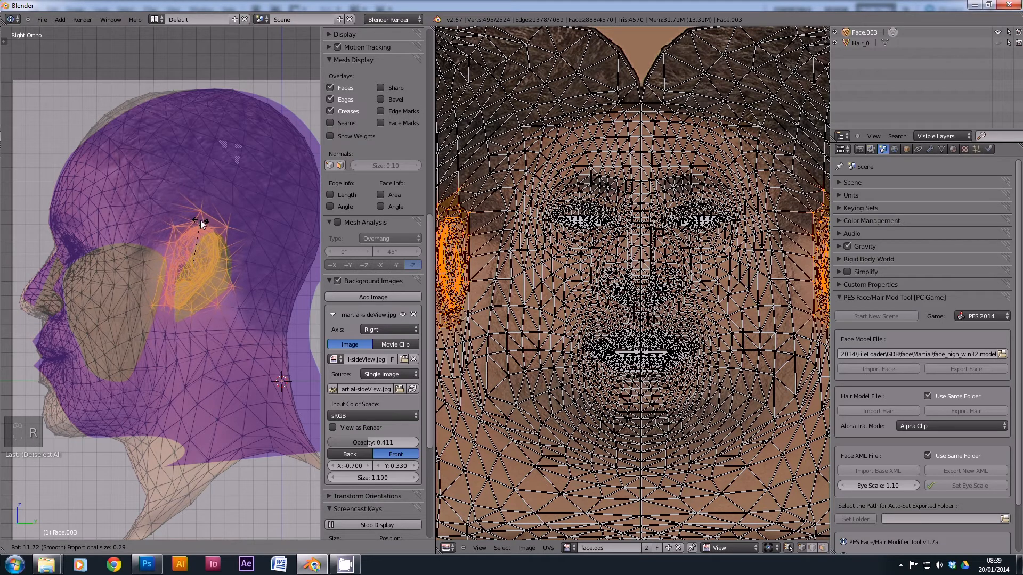
pyautogui.scroll(-3, 201, 219)
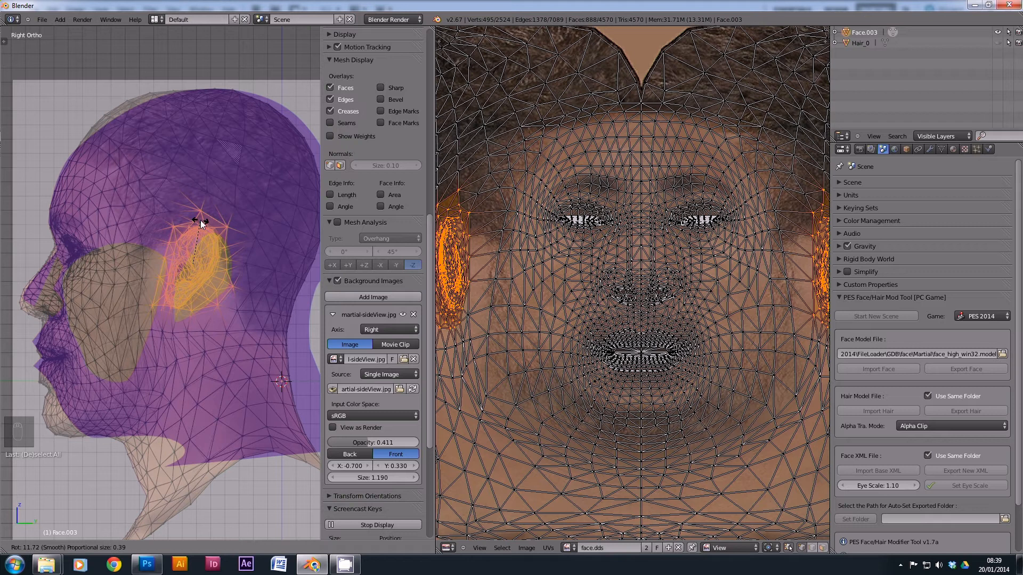
pyautogui.click(200, 219)
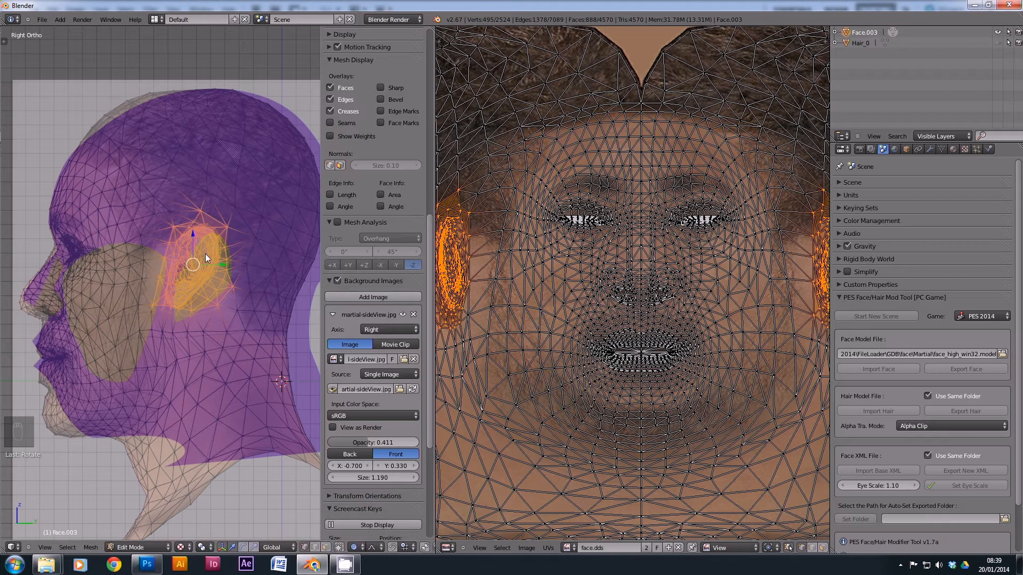
pyautogui.press('g')
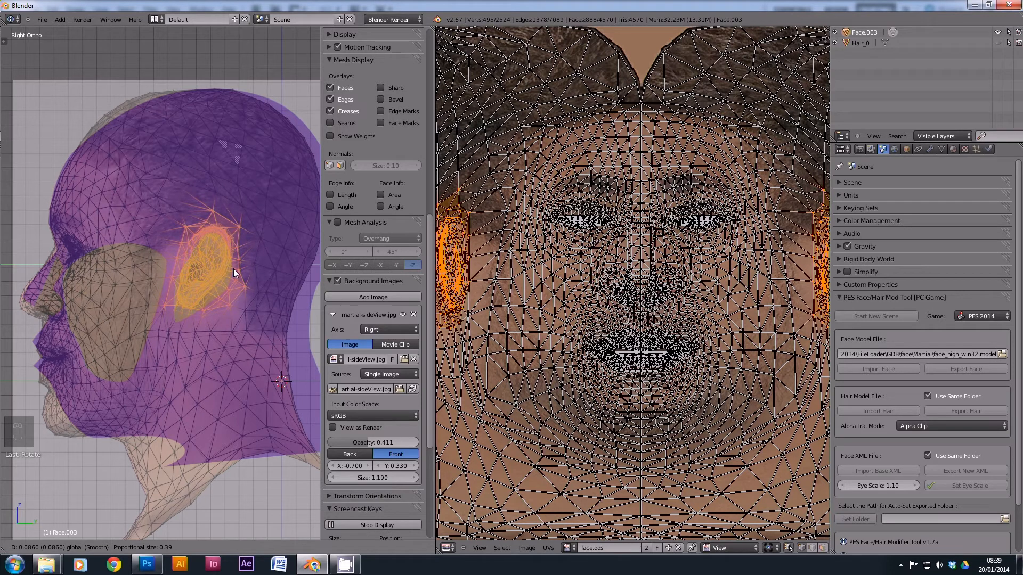
pyautogui.click(235, 269)
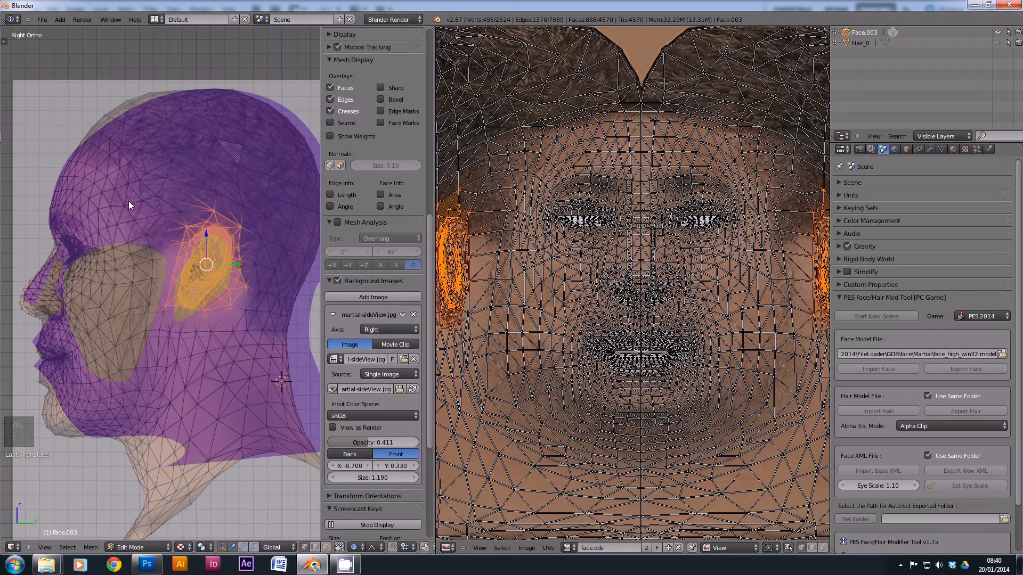
# Step: Clear the selection, switch to the front view, and add martial-frontView.jpg from the Anthony Martial folder as a second background image
pyautogui.press('a')
pyautogui.press('KP_1')
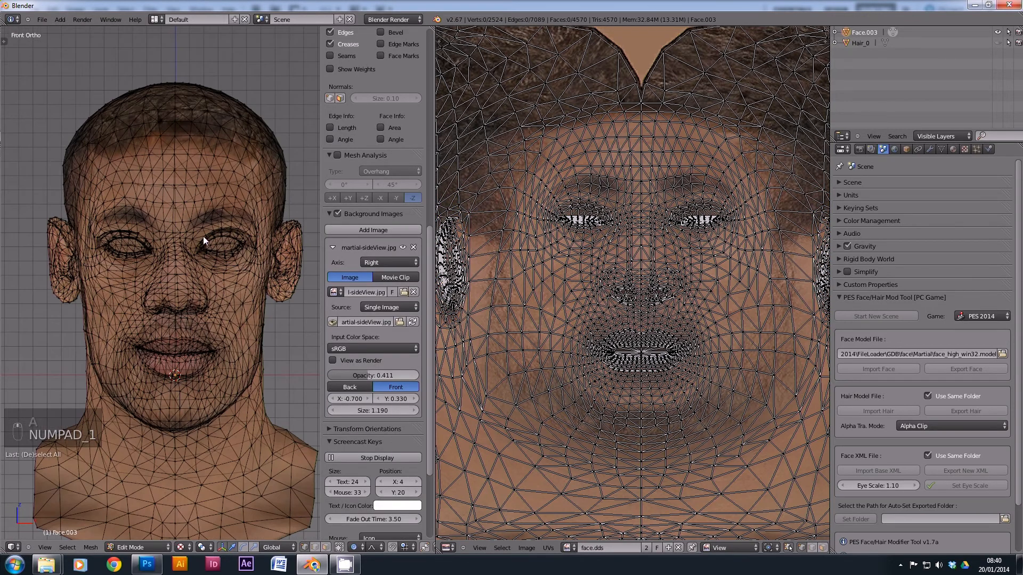
pyautogui.keyDown('shift'); pyautogui.moveTo(209, 238); pyautogui.dragTo(203, 254, button='middle'); pyautogui.keyUp('shift')
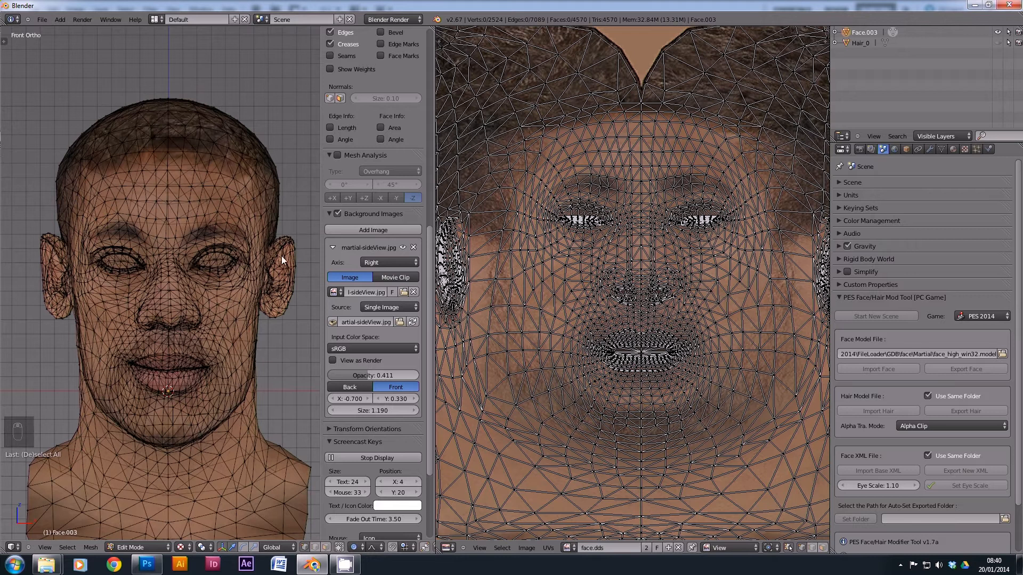
pyautogui.scroll(-2, 414, 346)
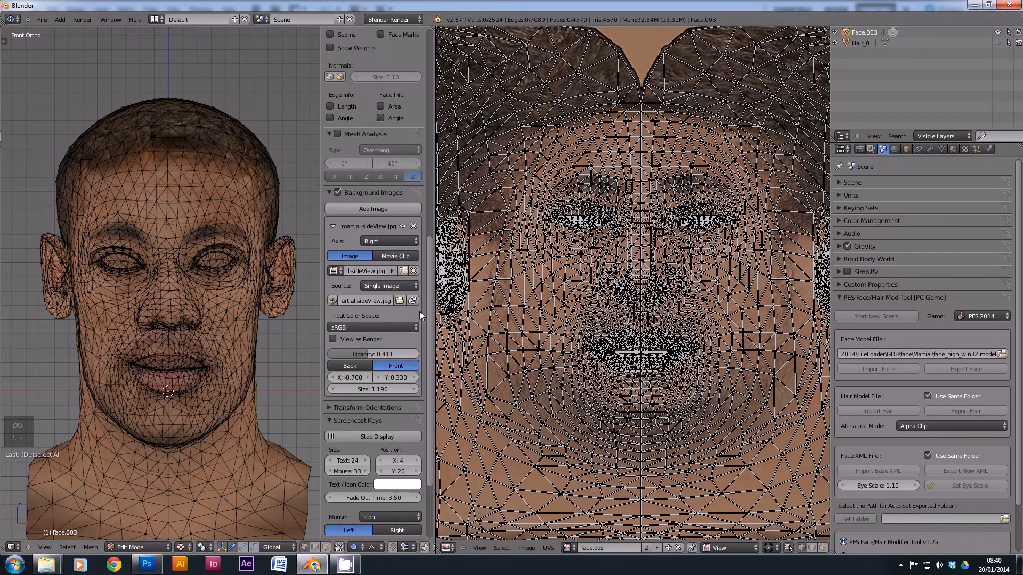
pyautogui.click(332, 227)
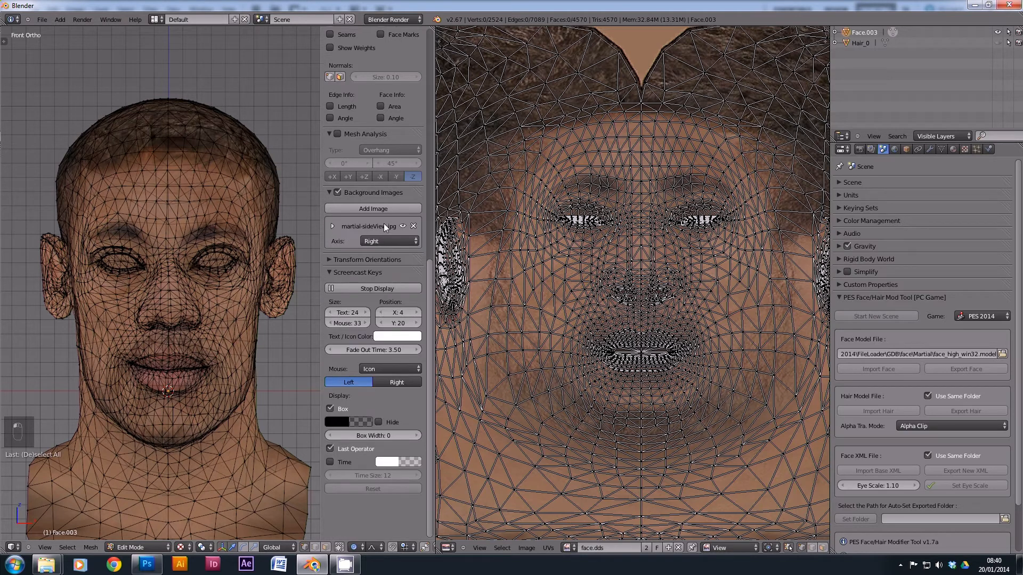
pyautogui.click(392, 209)
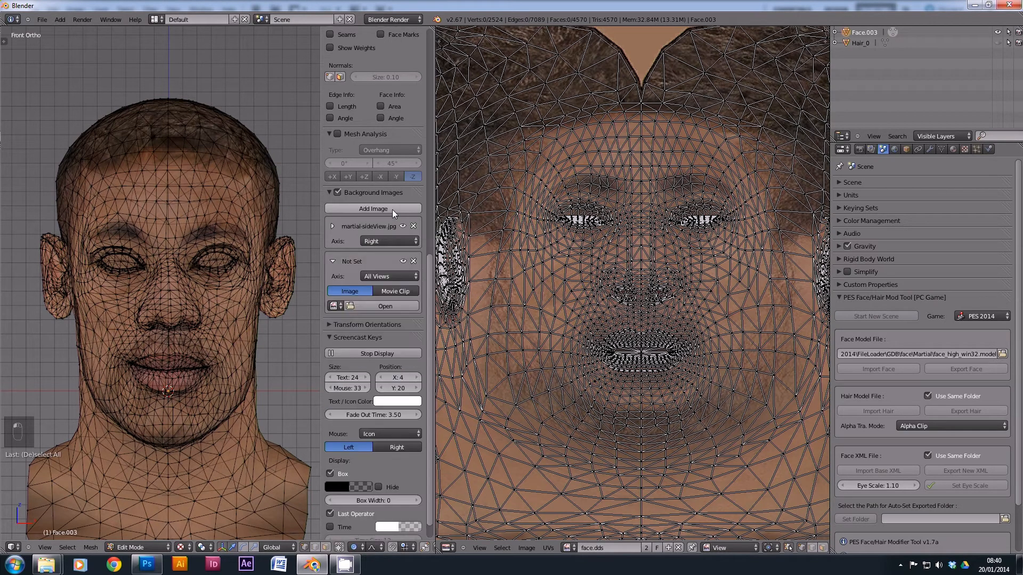
pyautogui.click(388, 305)
pyautogui.click(43, 274)
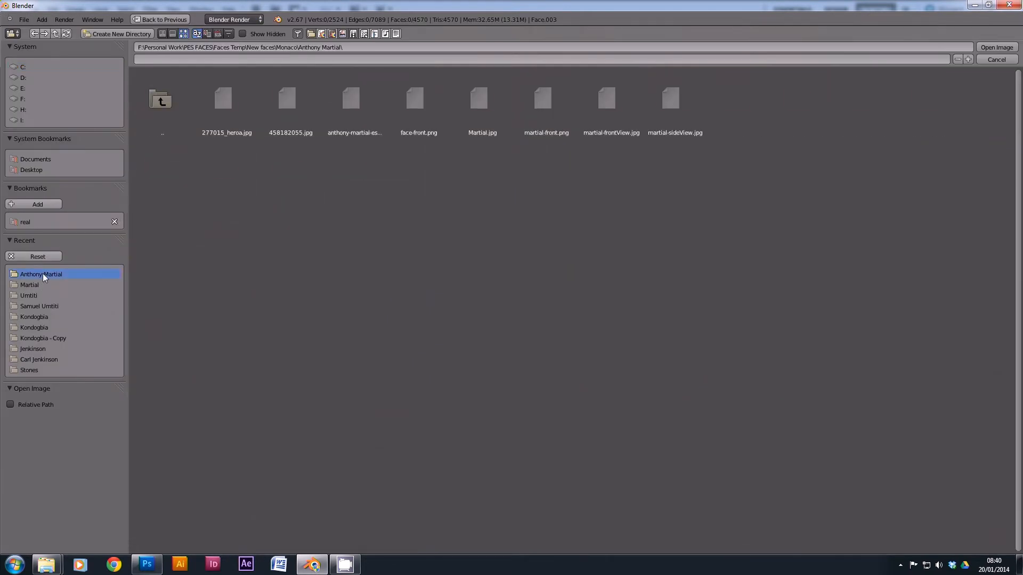
pyautogui.doubleClick(612, 101)
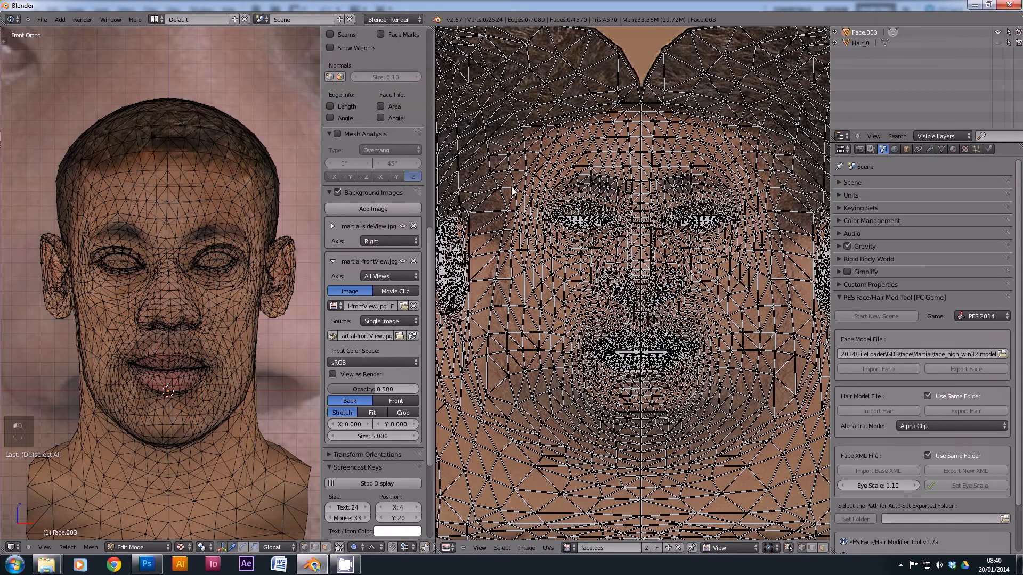
# Step: Set the martial-frontView.jpg background image's size to 0.9
pyautogui.scroll(-8, 270, 322)
pyautogui.click(395, 436)
pyautogui.write('0.9')
pyautogui.press('Return')
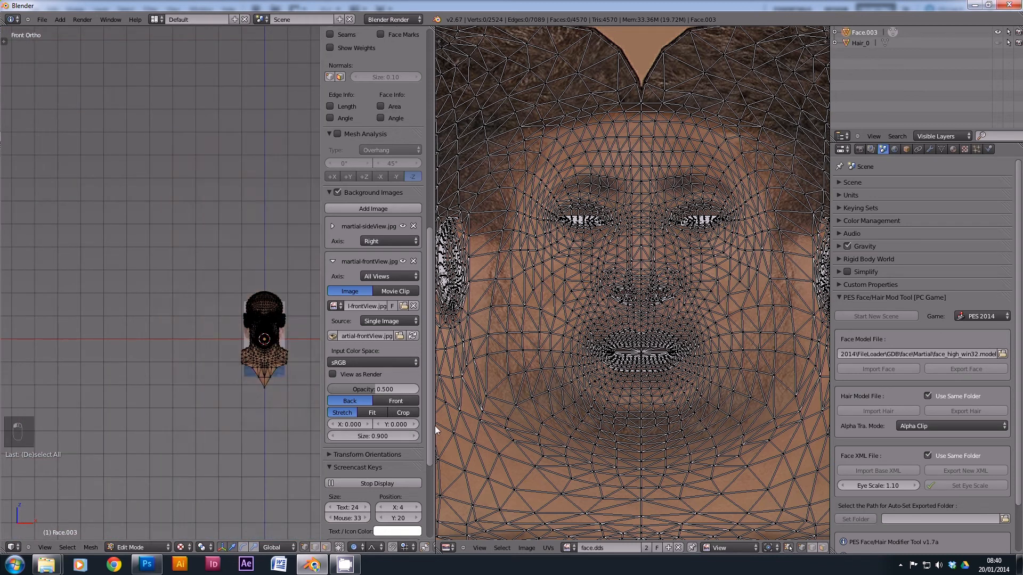
# Step: Set the martial-frontView.jpg background's Y offset to 0.25 and display the image in front of the mesh
pyautogui.scroll(9, 316, 350)
pyautogui.click(398, 423)
pyautogui.write('0.25')
pyautogui.press('Return')
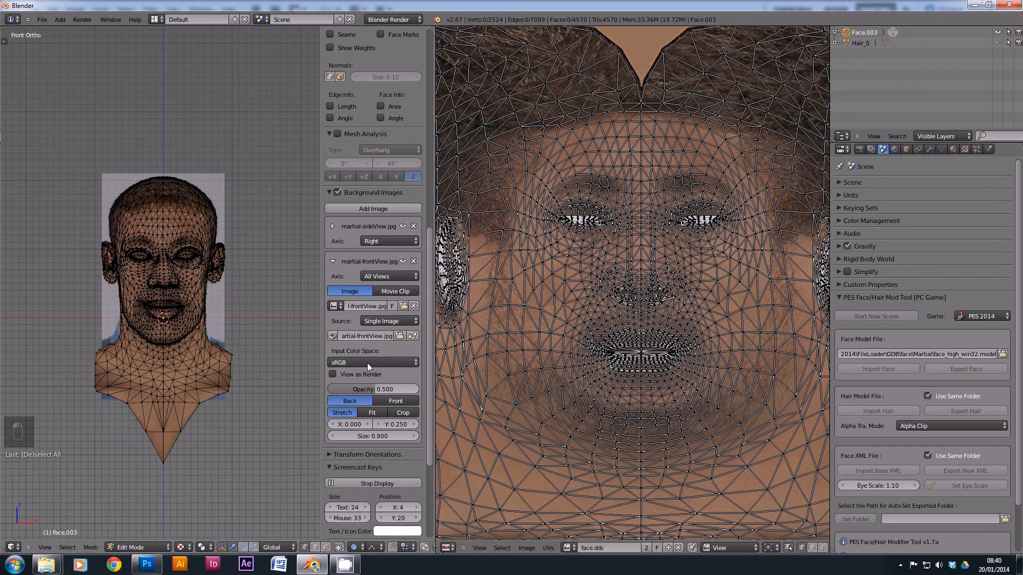
pyautogui.scroll(3, 186, 232)
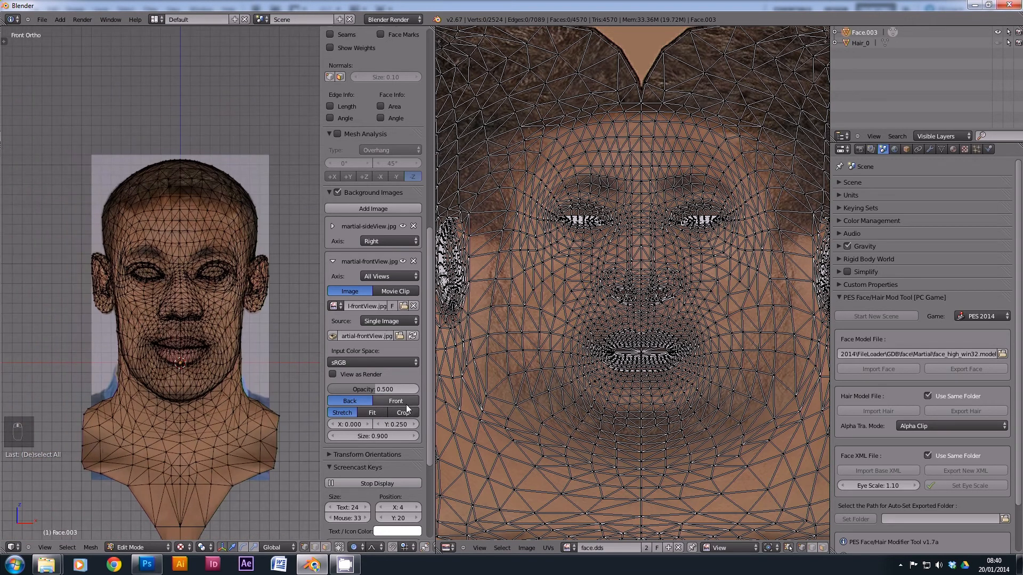
pyautogui.click(395, 401)
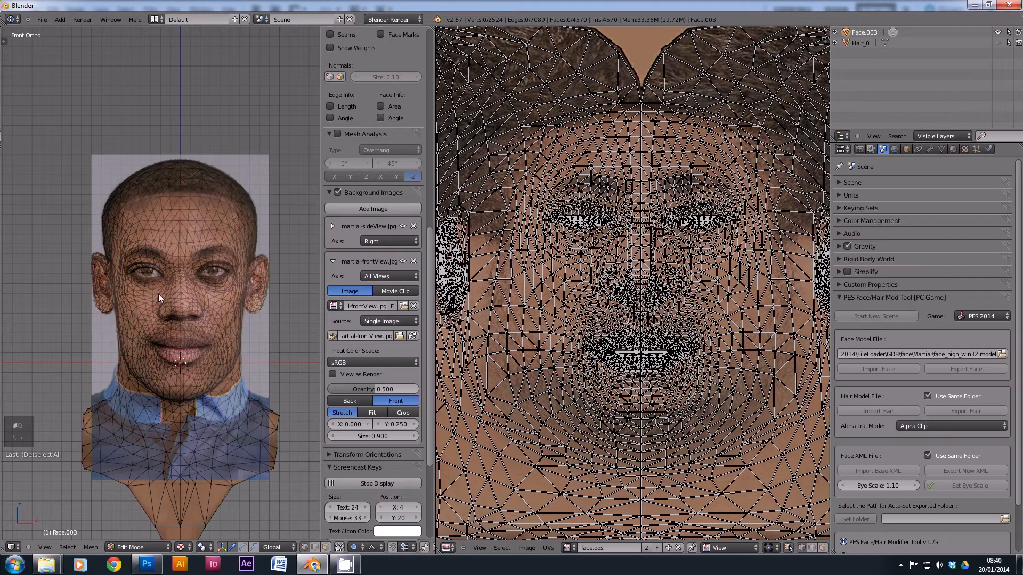
# Step: Check the ear against the front reference, switch to the right view, and restrict the martial-frontView.jpg background to the Front axis
pyautogui.scroll(4, 157, 266)
pyautogui.scroll(-4, 181, 257)
pyautogui.scroll(2, 266, 306)
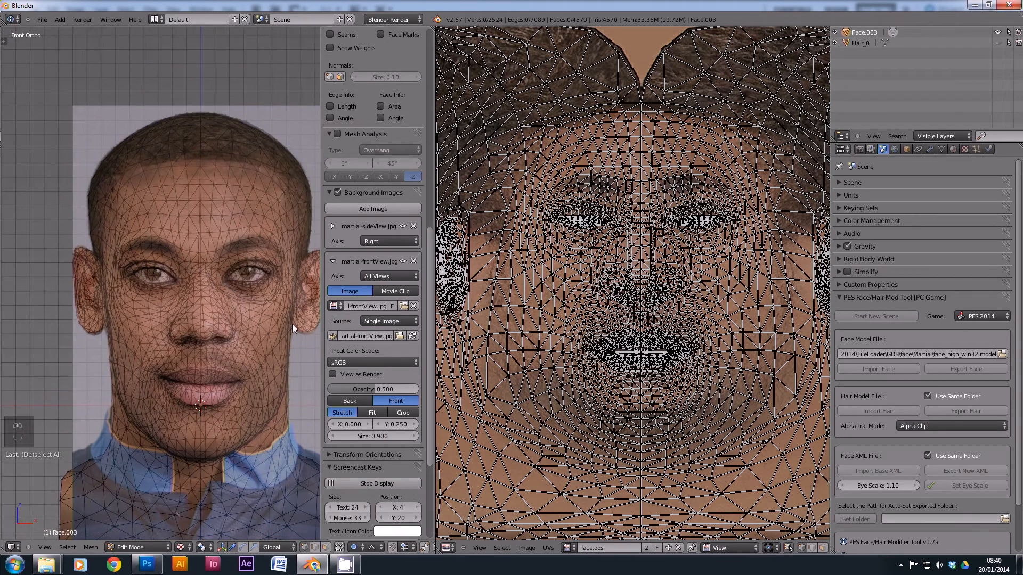
pyautogui.scroll(4, 293, 319)
pyautogui.scroll(2, 210, 319)
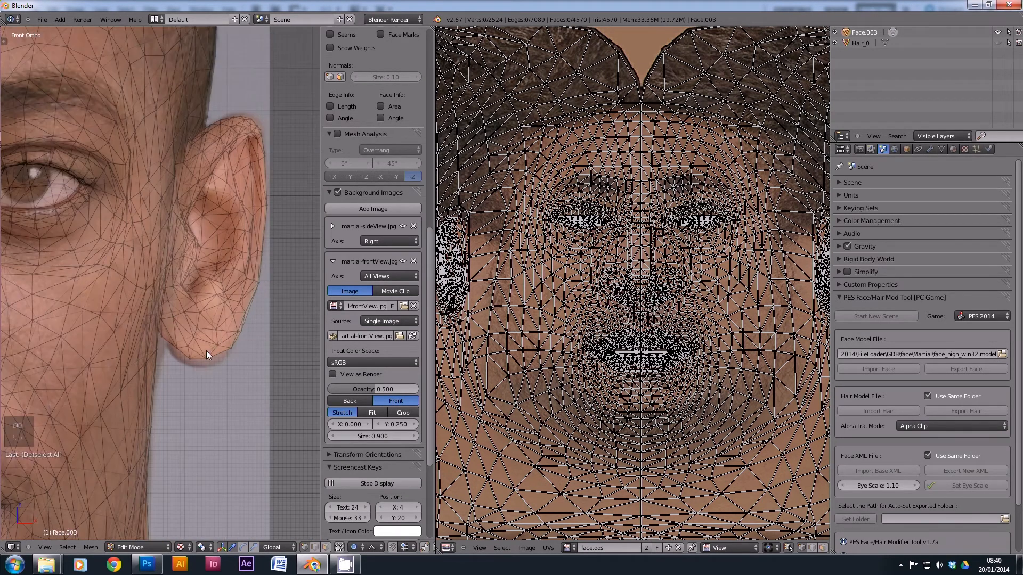
pyautogui.rightClick(190, 359)
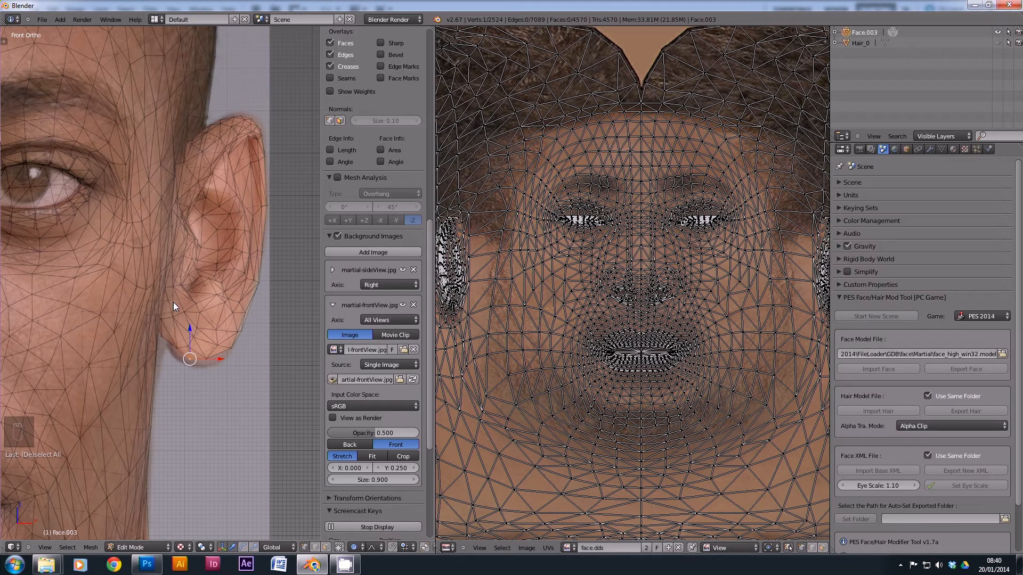
pyautogui.press('KP_3')
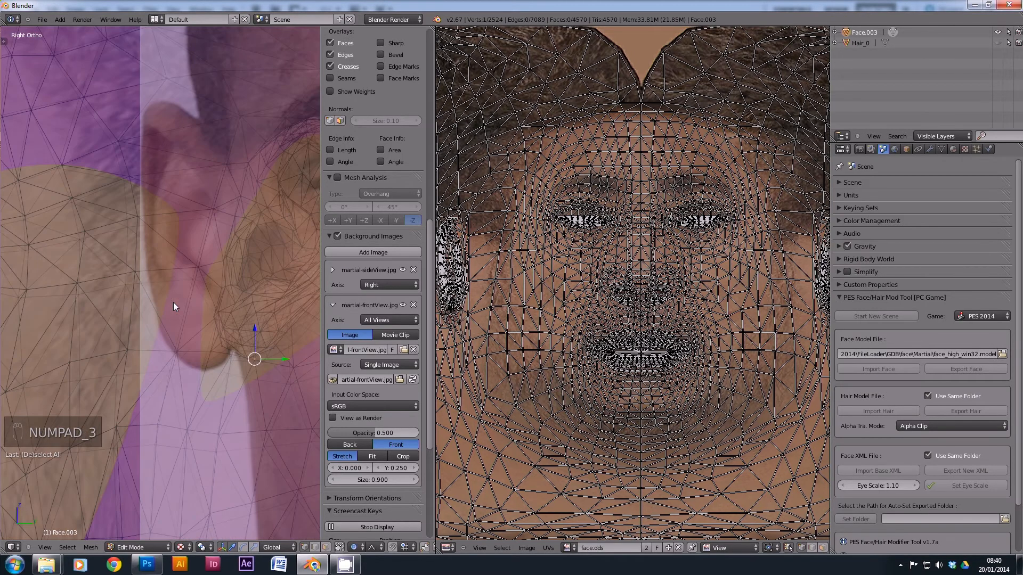
pyautogui.scroll(-5, 168, 244)
pyautogui.click(391, 320)
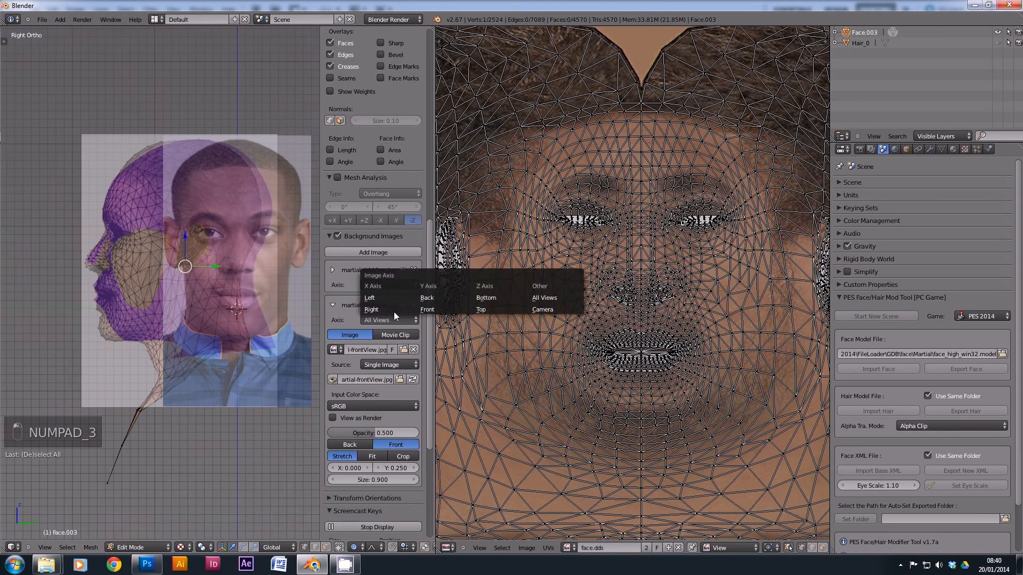
pyautogui.click(439, 309)
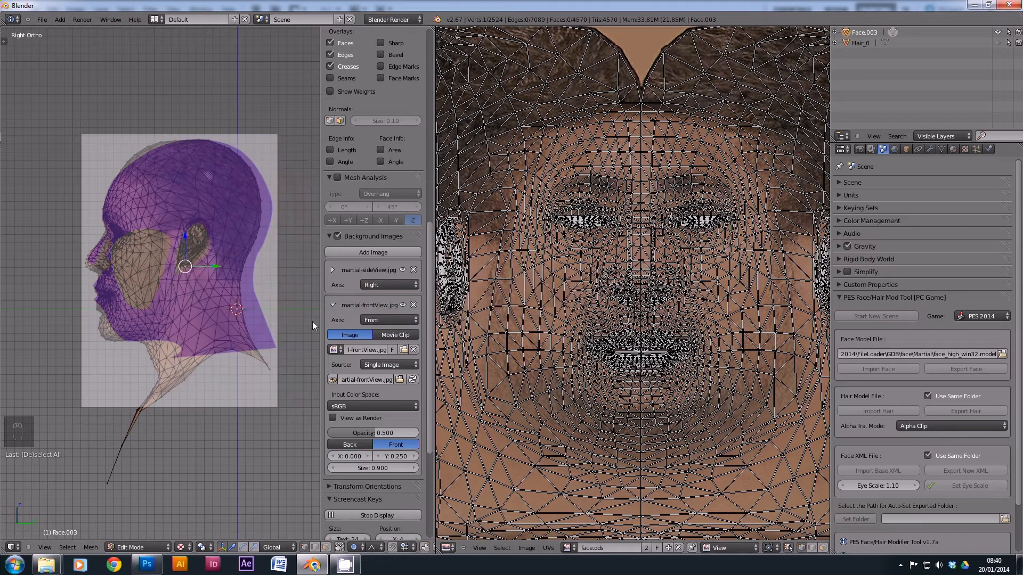
# Step: Collapse the martial-frontView.jpg settings, toggle the side-view background's visibility off and on, and expand the martial-sideView.jpg settings
pyautogui.click(332, 305)
pyautogui.click(403, 270)
pyautogui.click(403, 270)
pyautogui.click(332, 270)
pyautogui.scroll(-4, 404, 335)
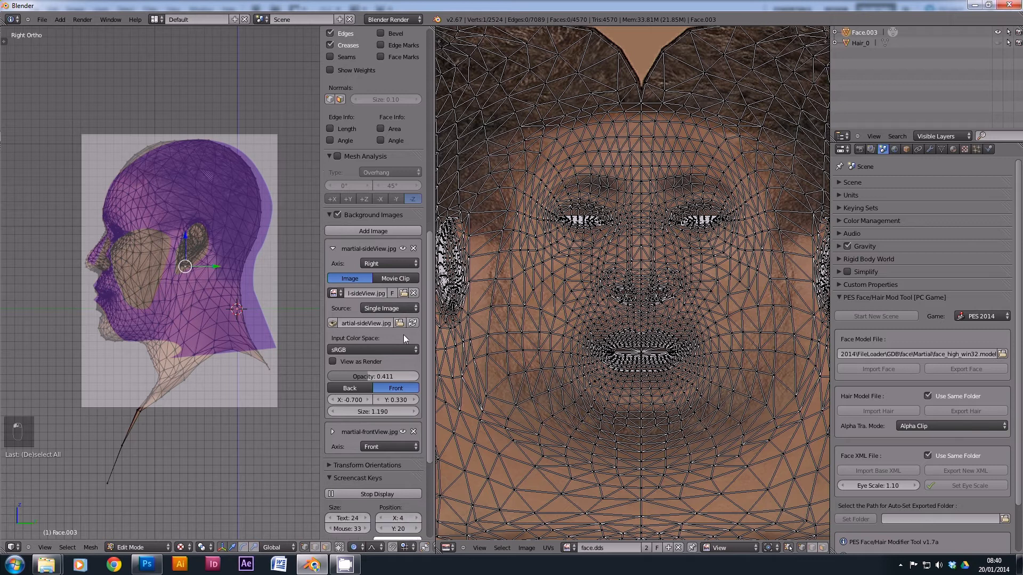
pyautogui.scroll(1, 404, 335)
# Step: Circle-select the chin vertices and move them back about 0.12 along Y with a proportional size of 0.42
pyautogui.scroll(6, 165, 240)
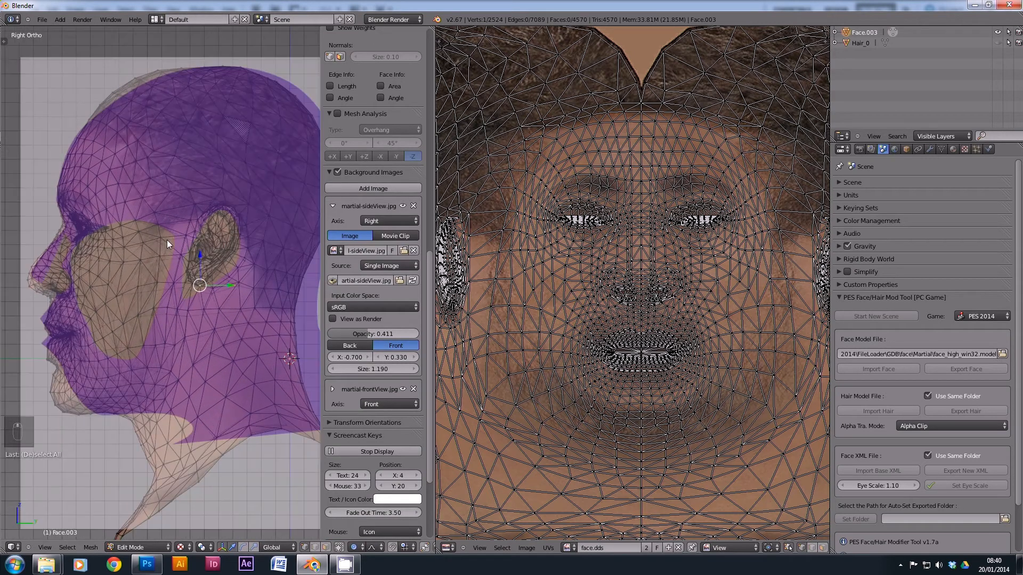
pyautogui.scroll(-2, 175, 249)
pyautogui.keyDown('shift'); pyautogui.moveTo(138, 250); pyautogui.dragTo(215, 276, button='middle'); pyautogui.keyUp('shift')
pyautogui.scroll(3, 170, 312)
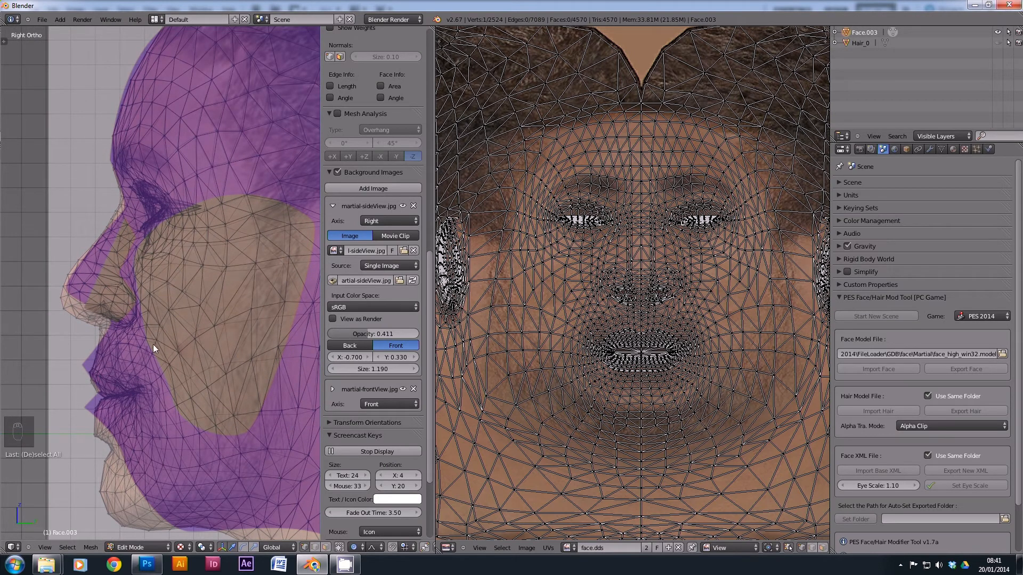
pyautogui.scroll(-3, 177, 357)
pyautogui.scroll(3, 160, 441)
pyautogui.click(134, 437)
pyautogui.press('c')
pyautogui.moveTo(128, 404); pyautogui.dragTo(161, 463)
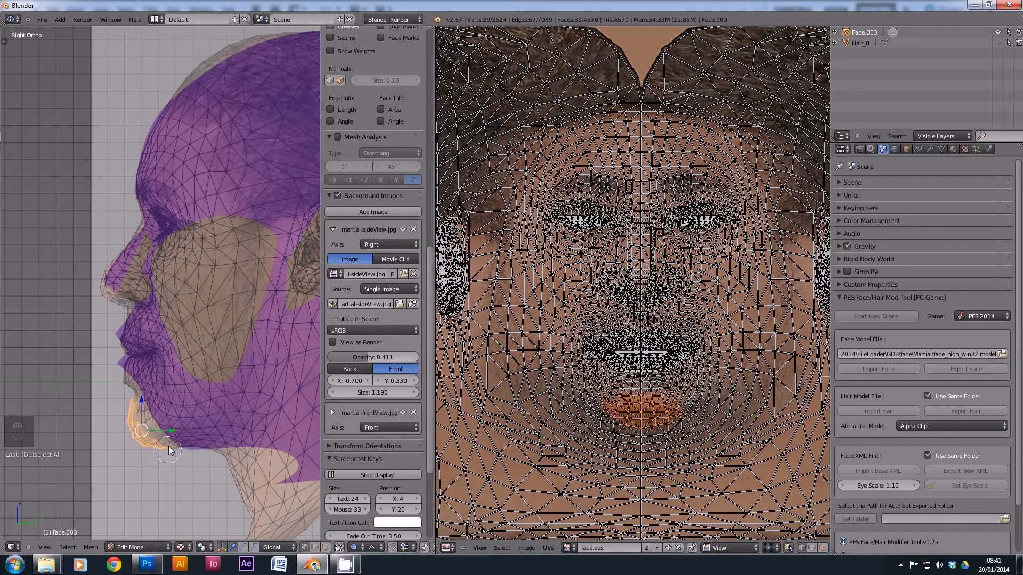
pyautogui.moveTo(132, 402); pyautogui.dragTo(133, 398, button='middle')
pyautogui.press('g')
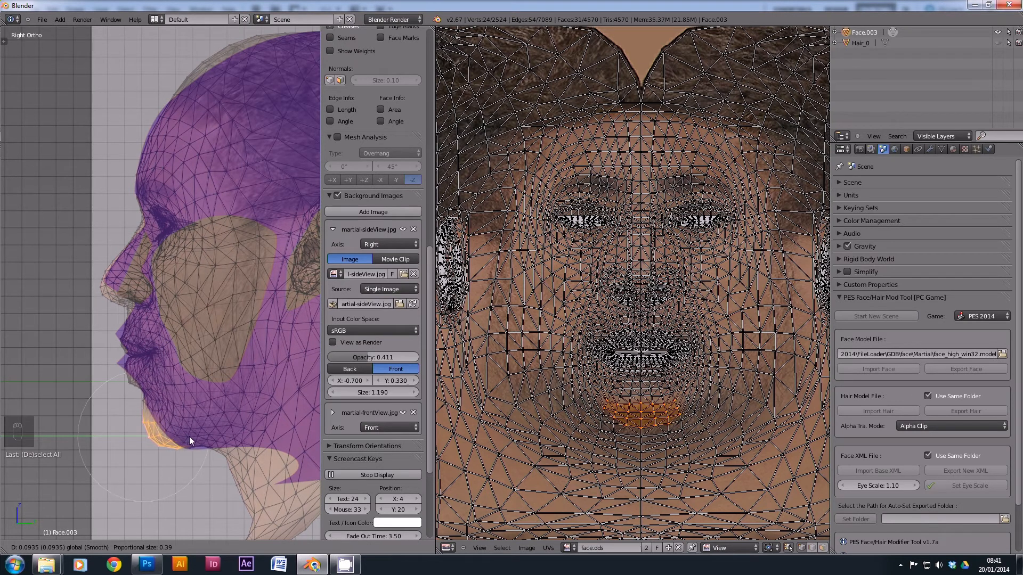
pyautogui.scroll(3, 194, 437)
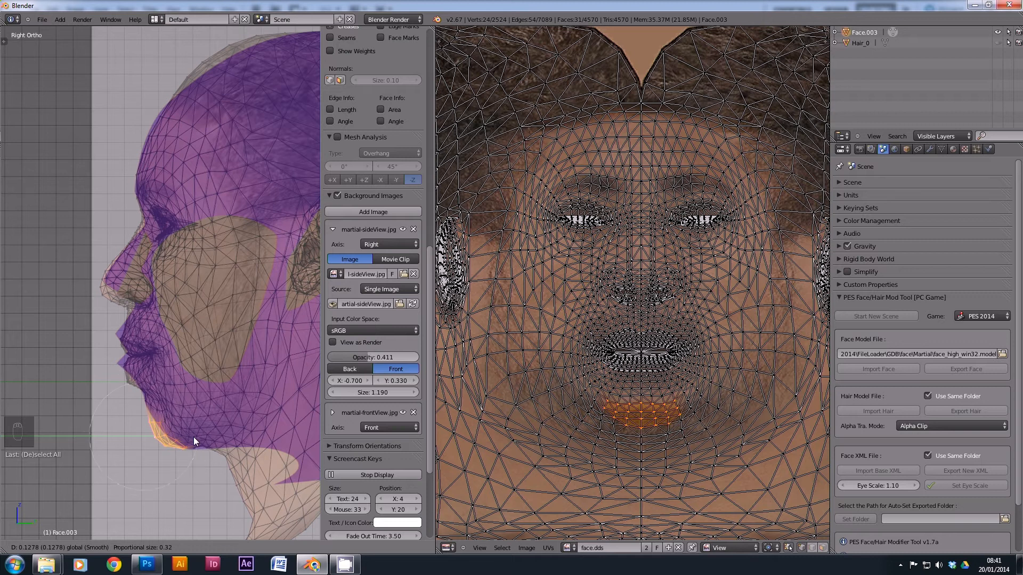
pyautogui.scroll(-4, 193, 436)
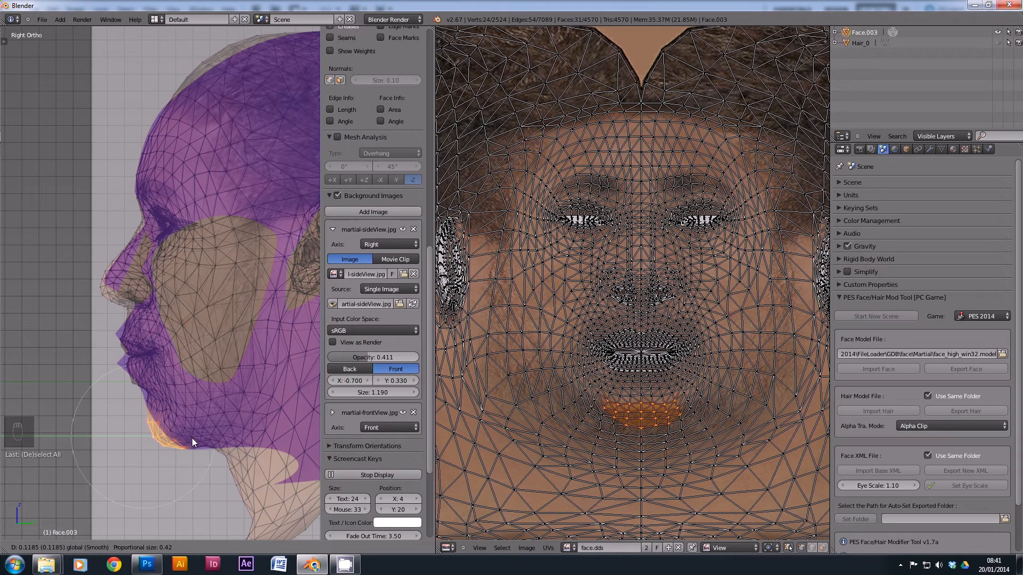
pyautogui.moveTo(192, 438); pyautogui.dragTo(193, 438)
# Step: Move the throat vertex below the jaw back along Y and nudge the chin vertex slightly forward
pyautogui.keyDown('shift'); pyautogui.moveTo(250, 470); pyautogui.dragTo(228, 399, button='middle'); pyautogui.keyUp('shift')
pyautogui.rightClick(211, 399)
pyautogui.moveTo(237, 398); pyautogui.dragTo(263, 401)
pyautogui.scroll(-7, 244, 398)
pyautogui.scroll(-1, 257, 401)
pyautogui.rightClick(135, 335)
pyautogui.moveTo(157, 329); pyautogui.dragTo(146, 327)
# Step: Move the nose tip vertex back about 0.019 along Y with a proportional size of 0.56
pyautogui.keyDown('shift'); pyautogui.moveTo(153, 201); pyautogui.dragTo(185, 301, button='middle'); pyautogui.keyUp('shift')
pyautogui.rightClick(113, 309)
pyautogui.press('g')
pyautogui.press('y')
pyautogui.scroll(5, 142, 308)
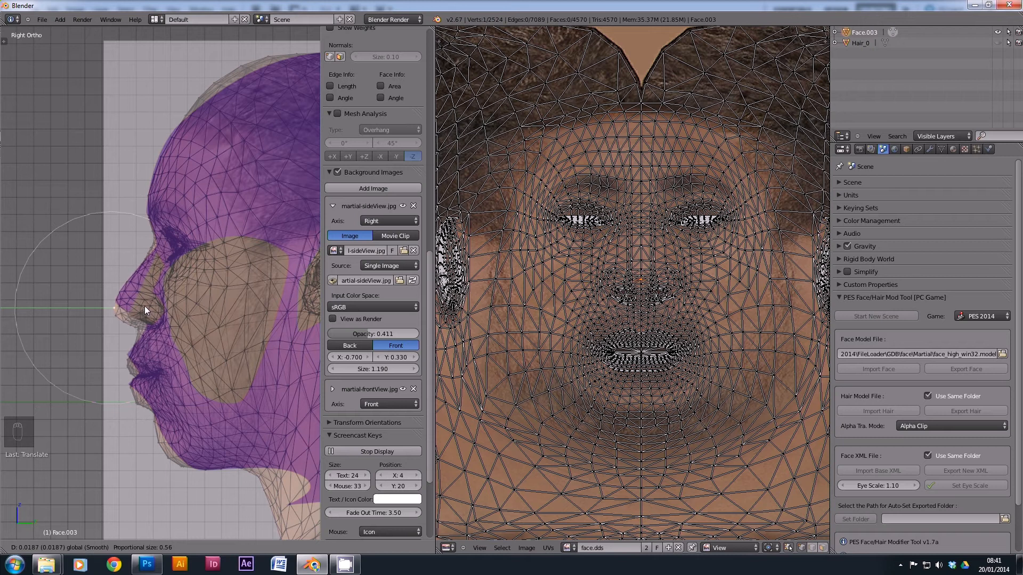
pyautogui.click(145, 305)
# Step: Move the brow vertex forward about 0.006 along Y with a proportional size of 0.35
pyautogui.keyDown('shift'); pyautogui.moveTo(200, 234); pyautogui.dragTo(200, 273, button='middle'); pyautogui.keyUp('shift')
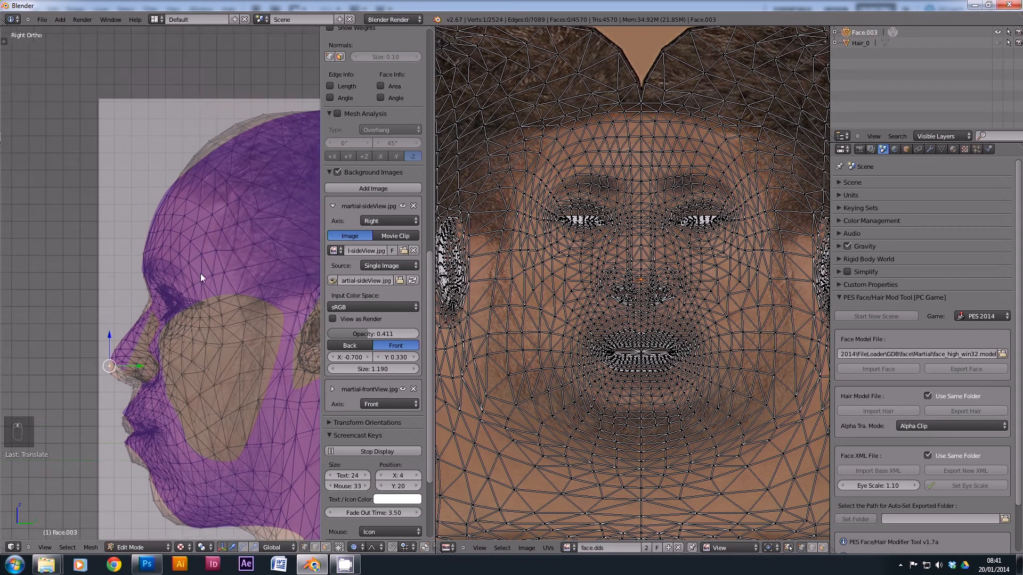
pyautogui.rightClick(143, 270)
pyautogui.press('g')
pyautogui.scroll(5, 161, 271)
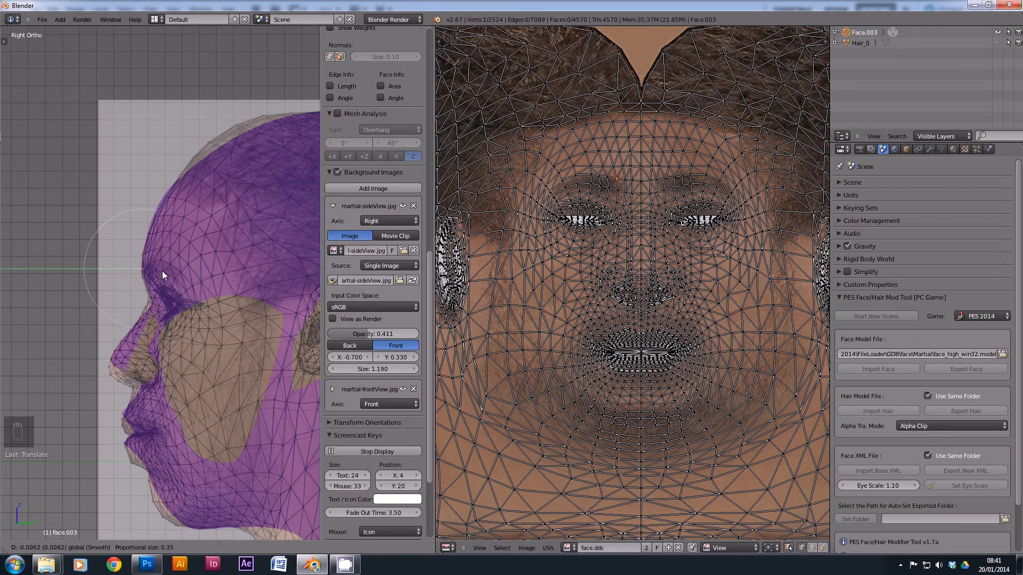
pyautogui.click(162, 271)
# Step: Move the upper forehead vertex near the hairline forward about 0.052 along Y with a proportional size of 0.68
pyautogui.keyDown('shift'); pyautogui.moveTo(242, 180); pyautogui.dragTo(157, 223, button='middle'); pyautogui.keyUp('shift')
pyautogui.scroll(-1, 165, 237)
pyautogui.rightClick(121, 184)
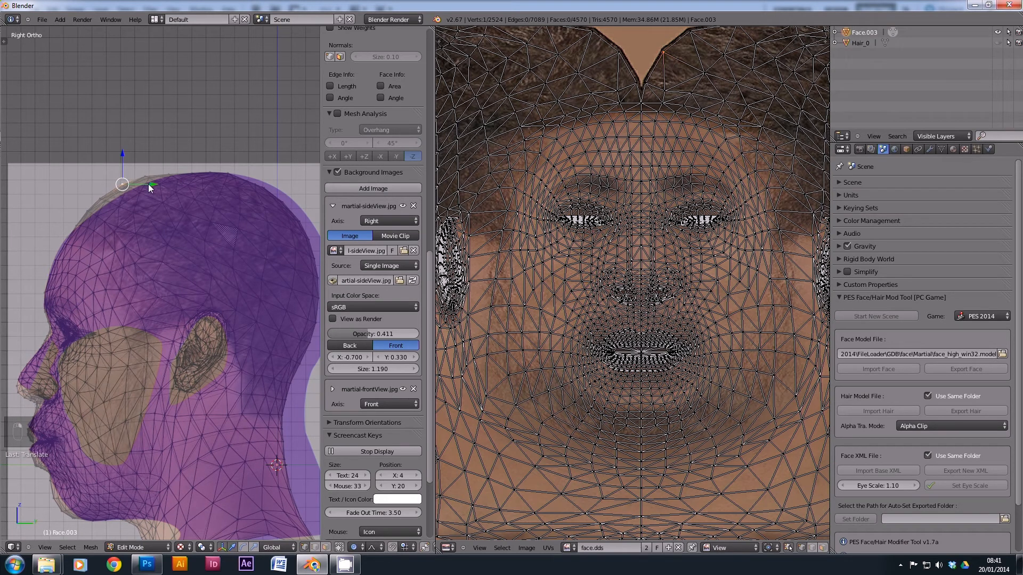
pyautogui.press('g')
pyautogui.scroll(-3, 149, 183)
pyautogui.scroll(3, 149, 184)
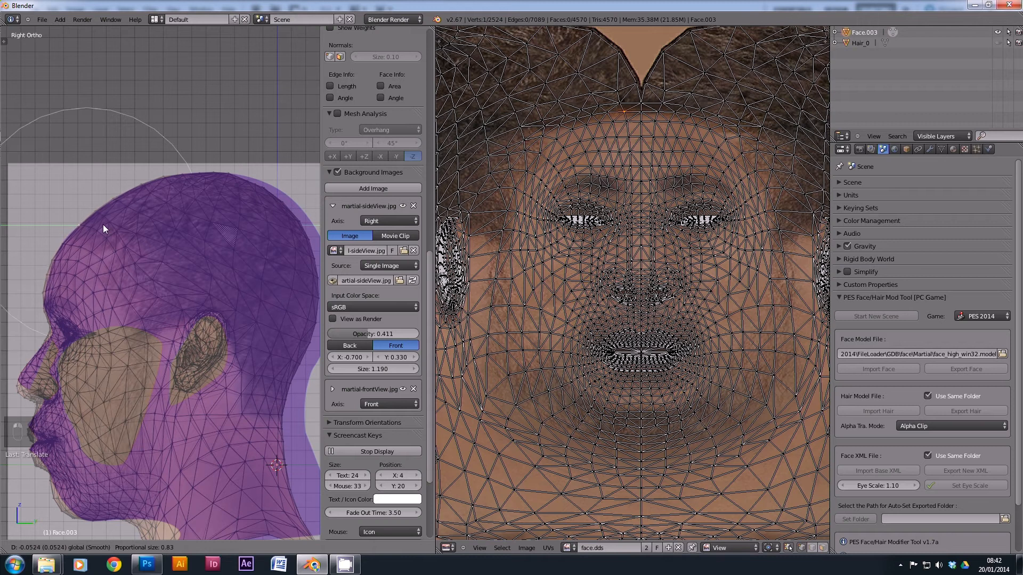
pyautogui.scroll(2, 104, 225)
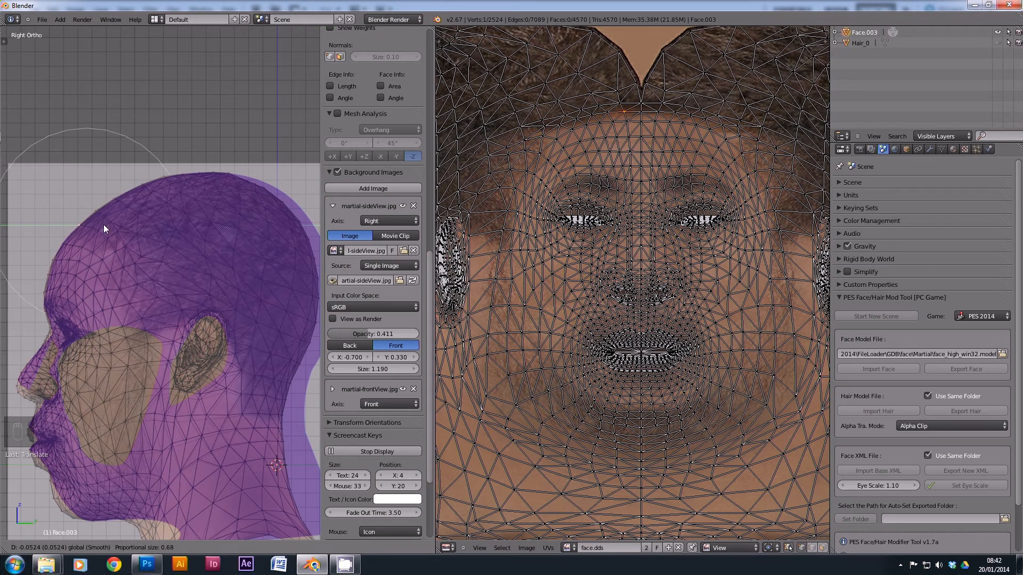
pyautogui.click(103, 225)
# Step: Move the vertex at the upper back of the head back about 0.08 along Y with a proportional size of 1.46
pyautogui.scroll(3, 200, 270)
pyautogui.rightClick(232, 210)
pyautogui.press('g')
pyautogui.scroll(-5, 260, 207)
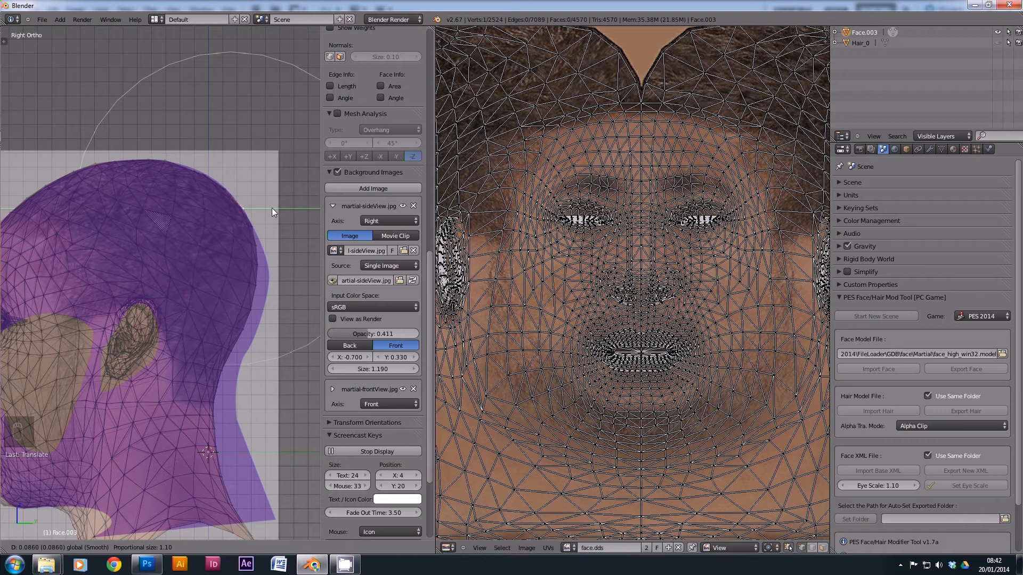
pyautogui.scroll(-2, 271, 208)
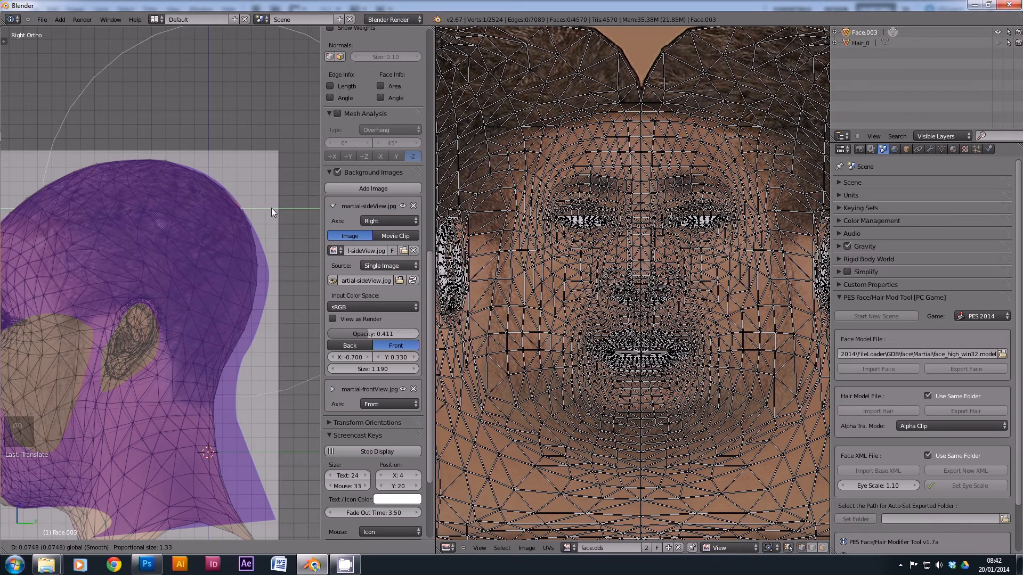
pyautogui.scroll(-1, 272, 207)
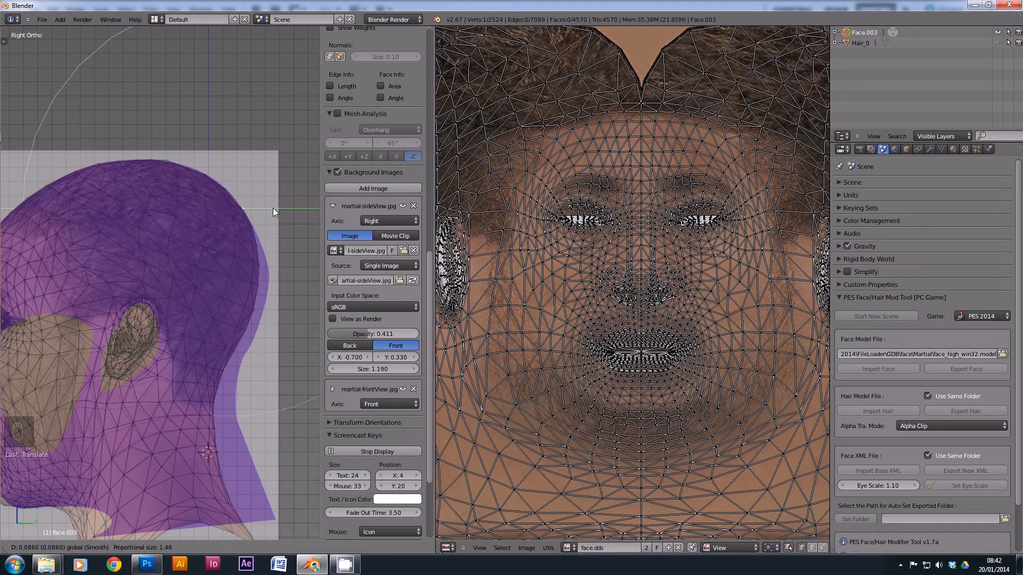
pyautogui.click(271, 209)
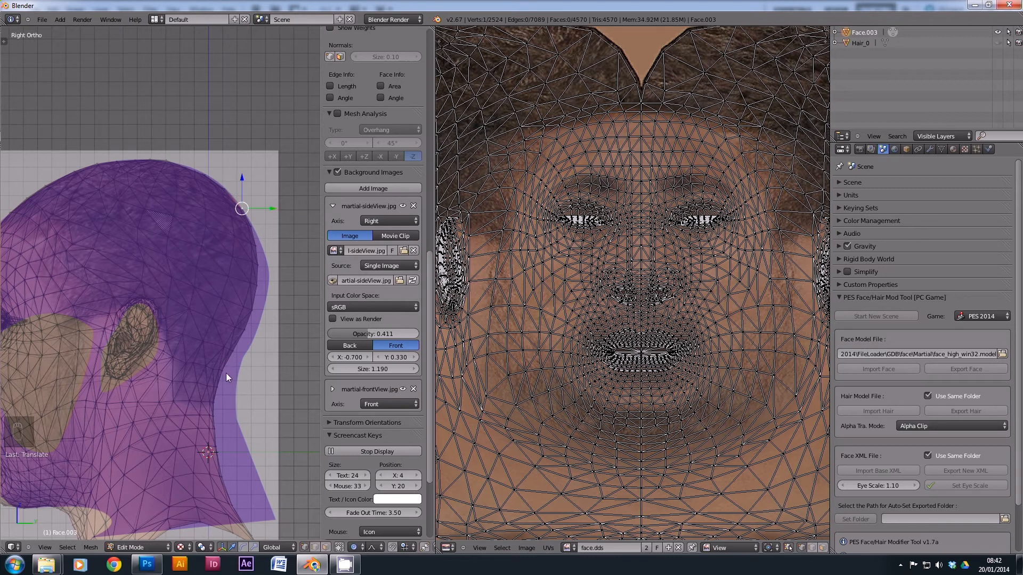
# Step: Move the nape vertex and the vertex lower on the back of the neck backward along Y toward the reference outline
pyautogui.press('g')
pyautogui.press('y')
pyautogui.moveTo(260, 350); pyautogui.dragTo(263, 351)
pyautogui.keyDown('shift'); pyautogui.moveTo(230, 456); pyautogui.dragTo(232, 362, button='middle'); pyautogui.keyUp('shift')
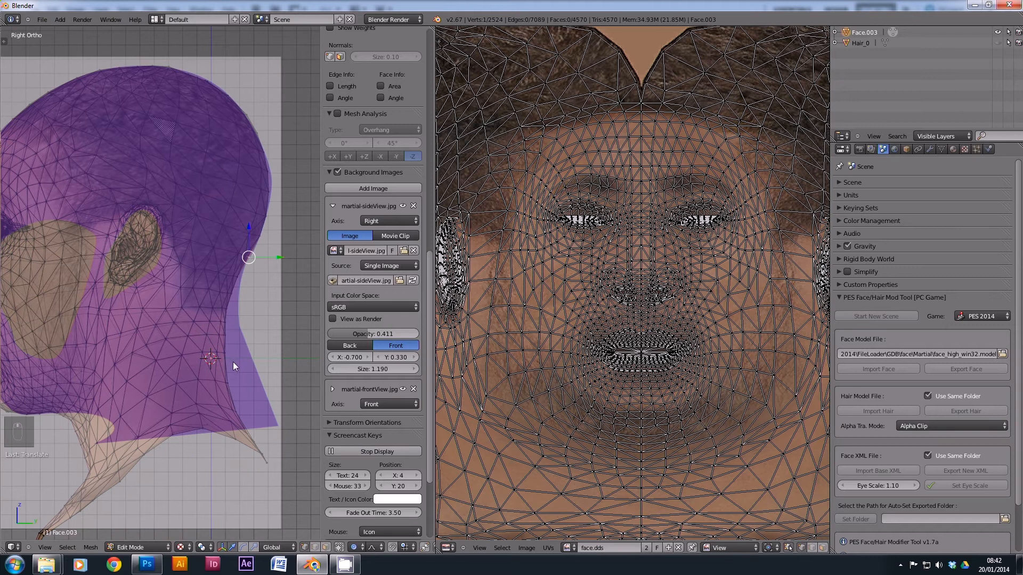
pyautogui.rightClick(226, 335)
pyautogui.moveTo(245, 332); pyautogui.dragTo(247, 332)
# Step: Move the vertex at the back of the head slightly forward along Y with a proportional size of 1.33
pyautogui.scroll(-5, 132, 246)
pyautogui.scroll(4, 181, 290)
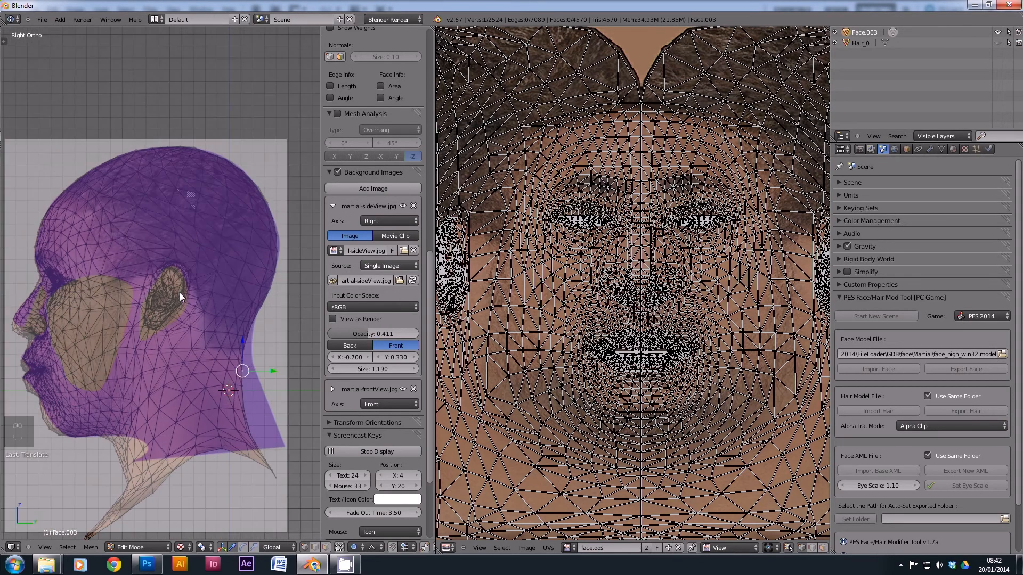
pyautogui.scroll(-1, 182, 291)
pyautogui.press('g')
pyautogui.press('y')
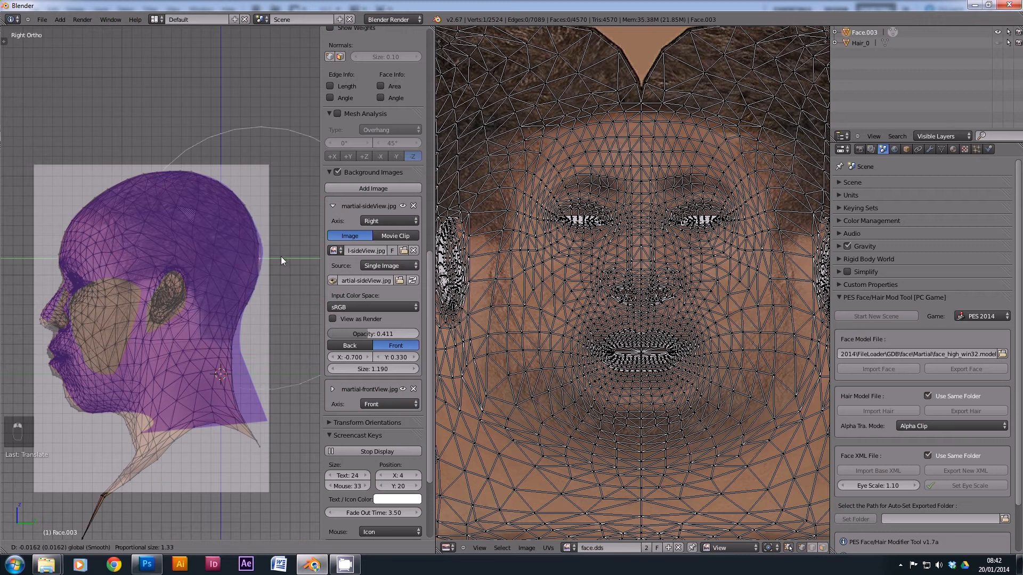
pyautogui.moveTo(280, 256); pyautogui.dragTo(279, 257)
# Step: Examine the nose, lip and chin profile against the side-view reference image
pyautogui.keyDown('shift'); pyautogui.moveTo(165, 286); pyautogui.dragTo(184, 255, button='middle'); pyautogui.keyUp('shift')
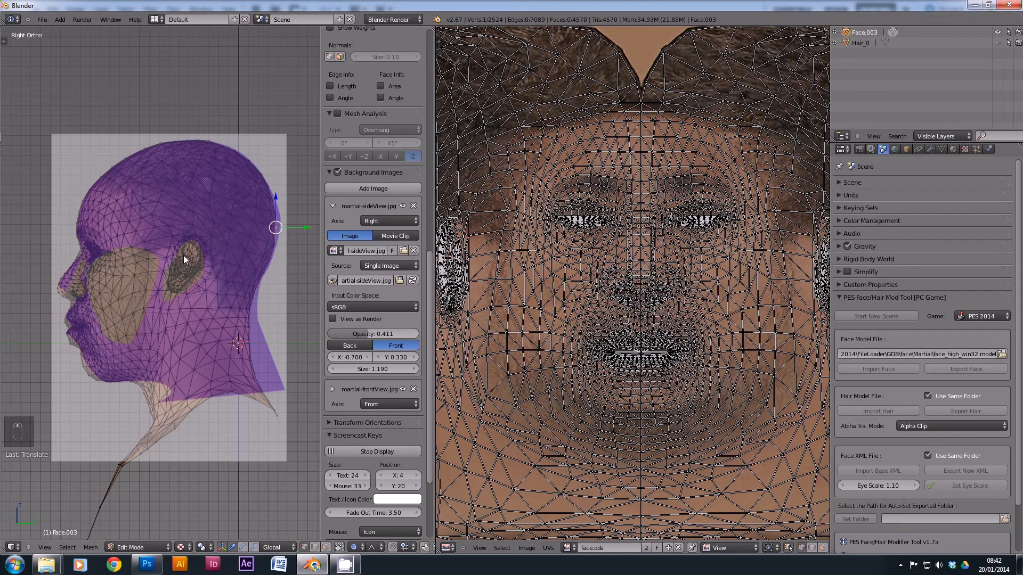
pyautogui.scroll(2, 104, 344)
pyautogui.scroll(-1, 105, 344)
pyautogui.scroll(-1, 105, 343)
pyautogui.keyDown('shift'); pyautogui.moveTo(66, 332); pyautogui.dragTo(110, 348, button='middle'); pyautogui.keyUp('shift')
pyautogui.scroll(3, 96, 338)
pyautogui.scroll(1, 98, 335)
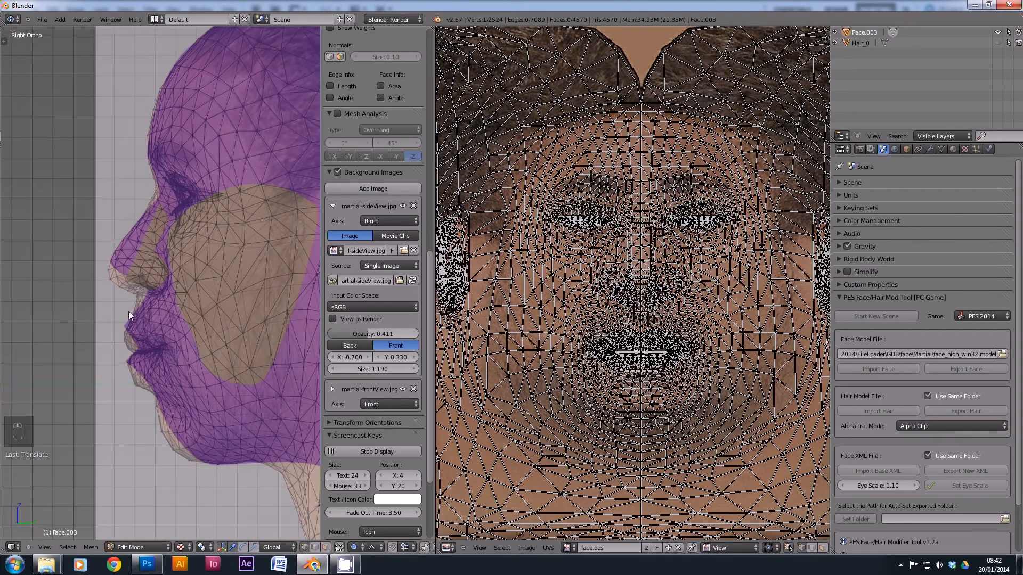
pyautogui.rightClick(137, 296)
pyautogui.scroll(-3, 181, 264)
pyautogui.scroll(2, 190, 234)
pyautogui.scroll(-2, 190, 234)
pyautogui.scroll(1, 159, 331)
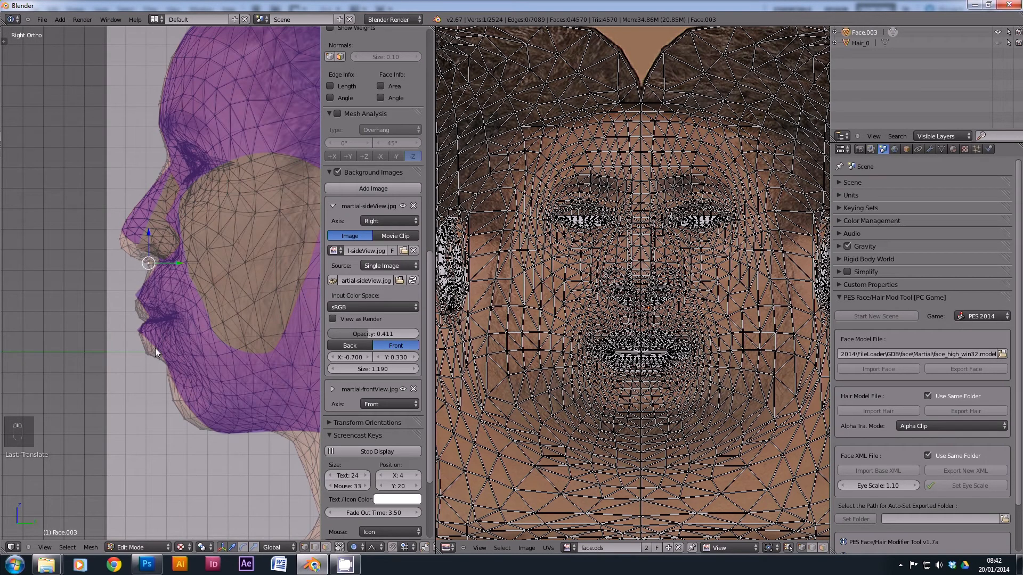
pyautogui.scroll(-4, 167, 330)
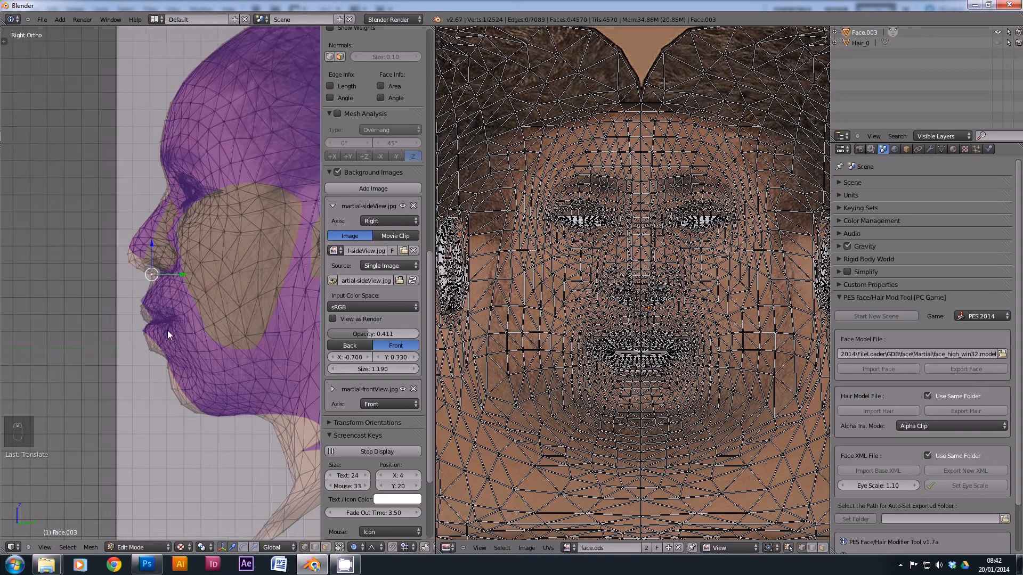
pyautogui.scroll(1, 148, 337)
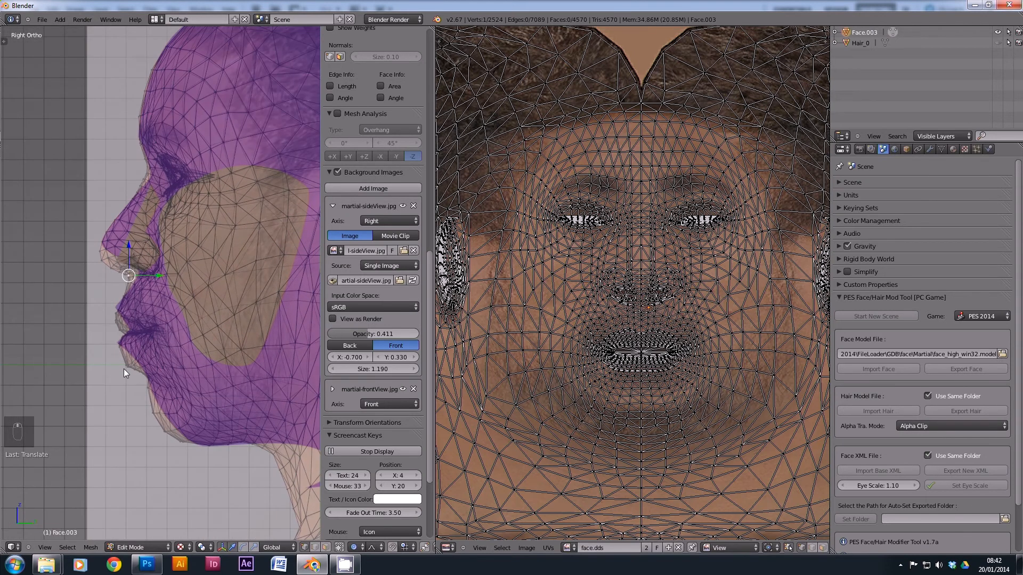
# Step: Move the upper lip vertex along Y to fit the side-view reference profile
pyautogui.press('g')
pyautogui.press('y')
pyautogui.click(132, 312)
pyautogui.scroll(-3, 209, 235)
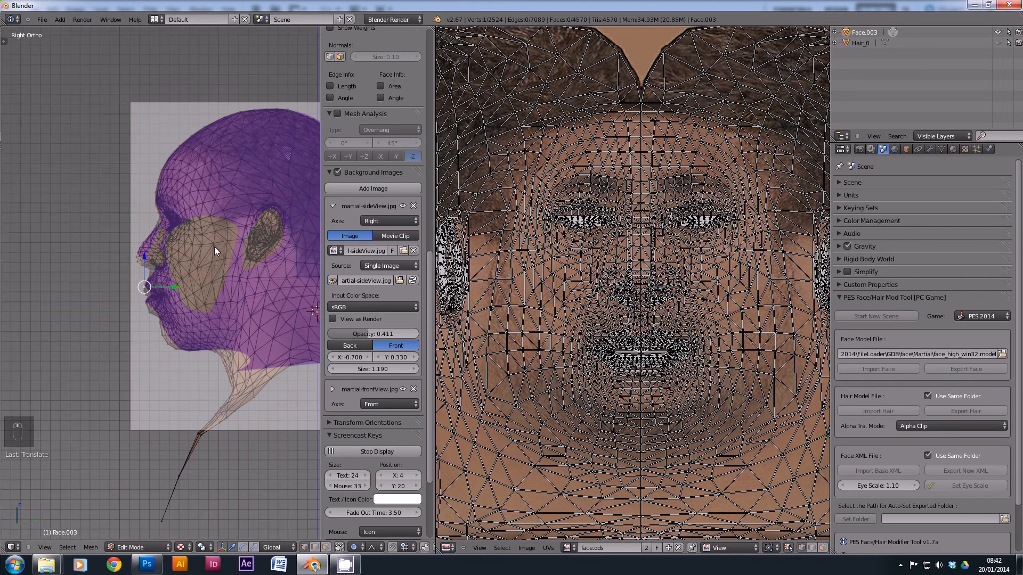
# Step: Circle-select the front cheek vertices on both sides and move them forward along Y about 0.009 with a proportional size of 0.42
pyautogui.scroll(2, 185, 339)
pyautogui.scroll(-1, 215, 261)
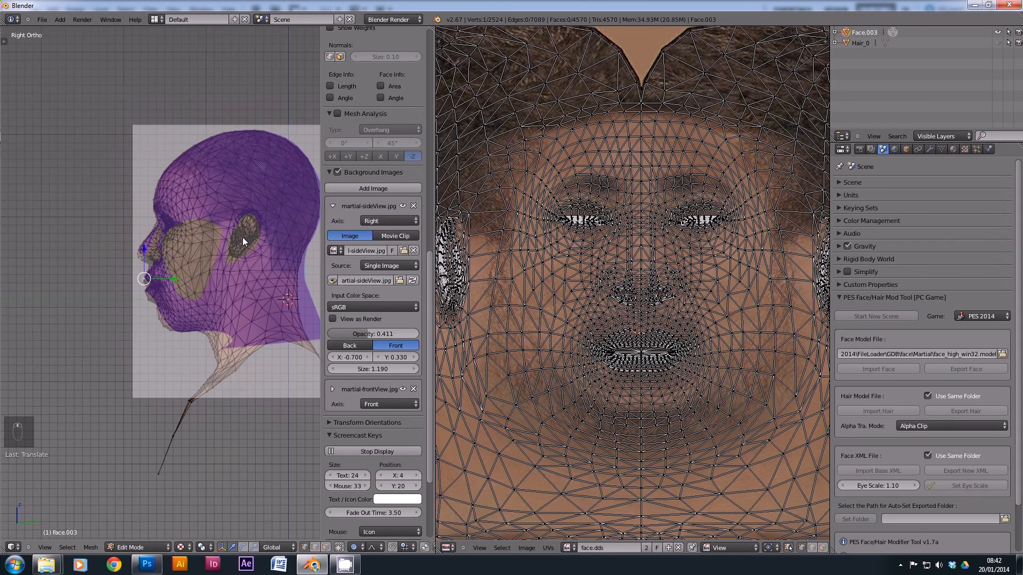
pyautogui.scroll(1, 161, 294)
pyautogui.scroll(1, 136, 266)
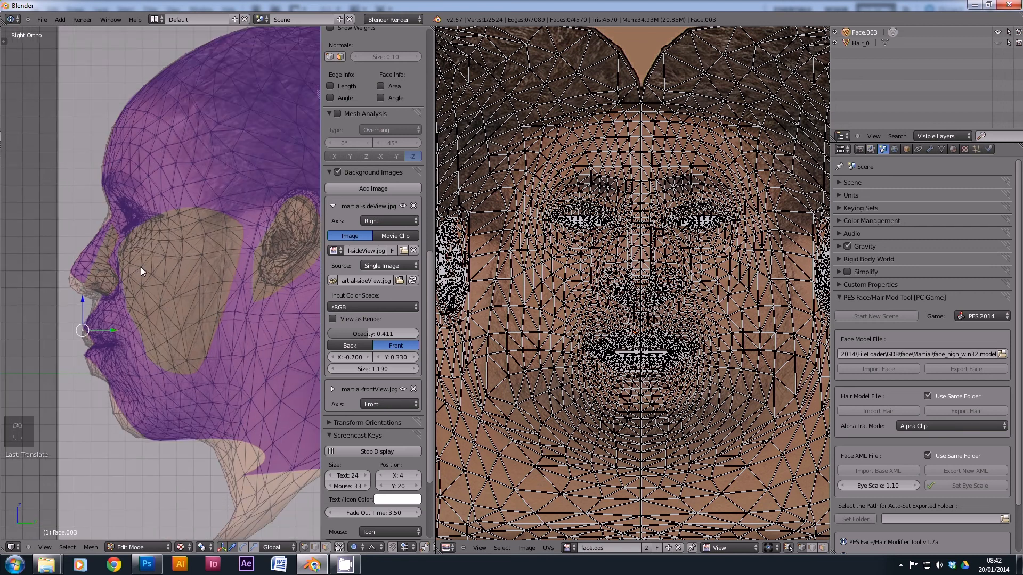
pyautogui.press('a')
pyautogui.press('c')
pyautogui.moveTo(136, 257)
pyautogui.mouseDown()
pyautogui.moveTo(142, 288)
pyautogui.moveTo(146, 267)
pyautogui.mouseUp()
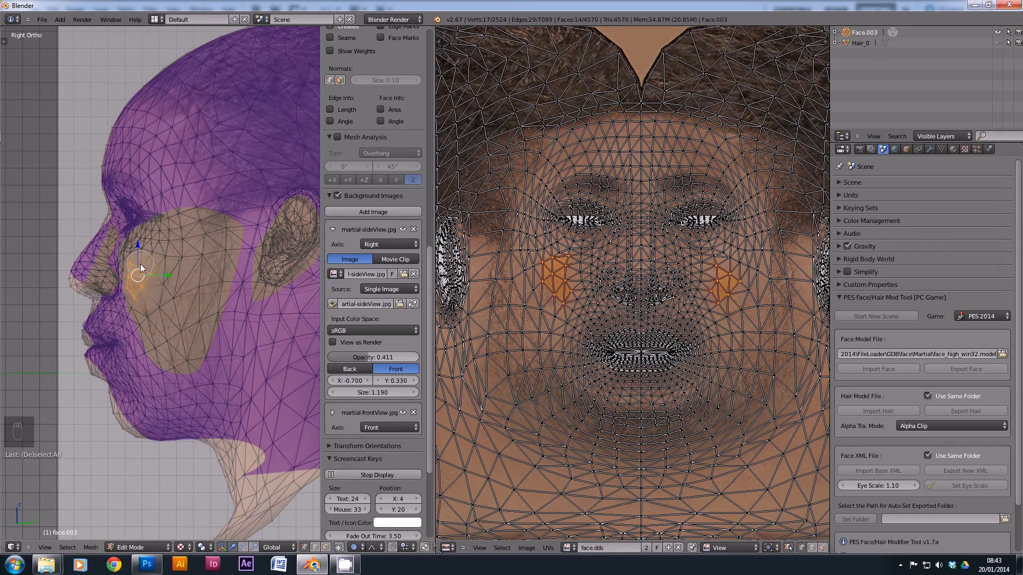
pyautogui.press('Escape')
pyautogui.press('g')
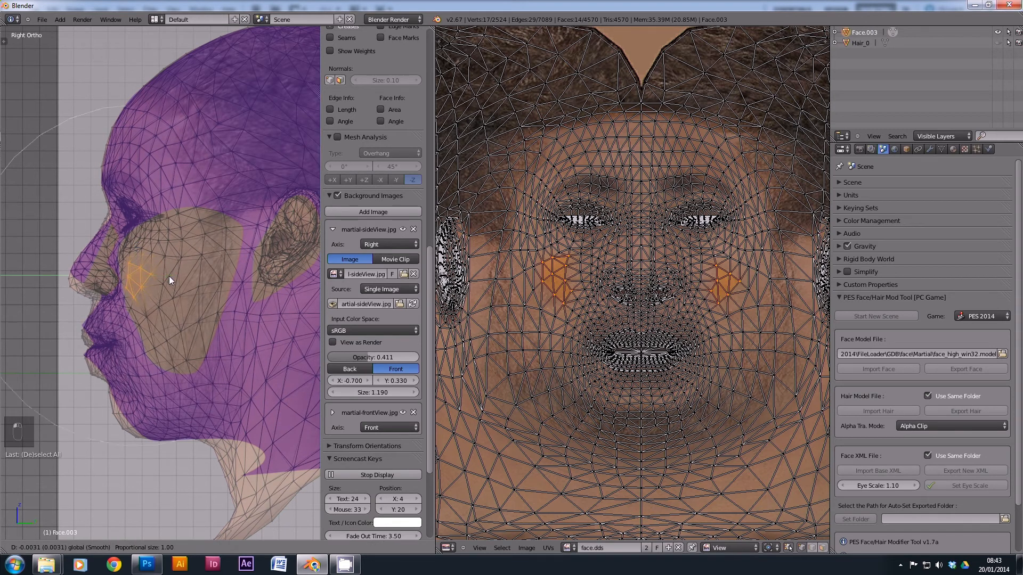
pyautogui.scroll(2, 168, 276)
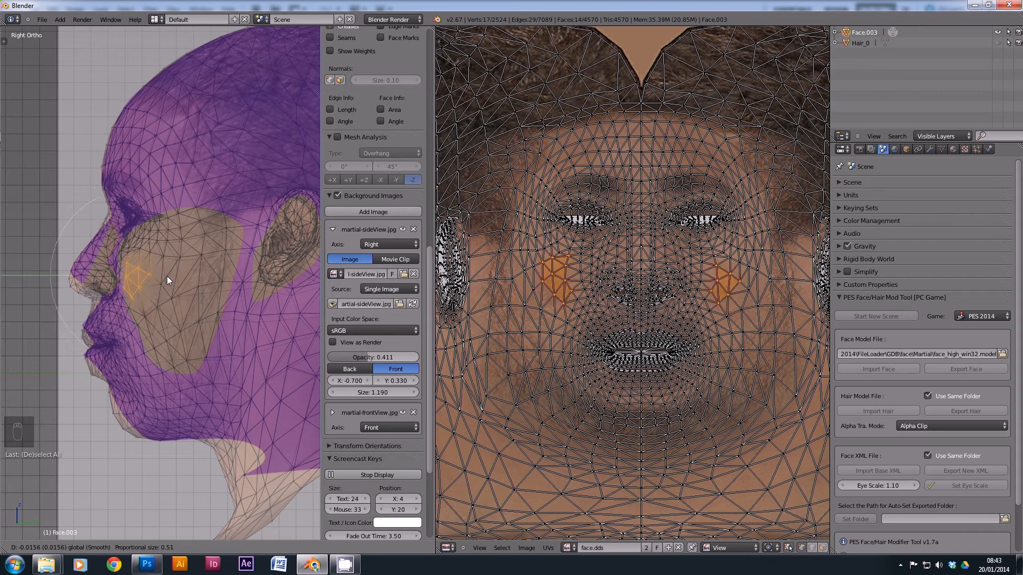
pyautogui.scroll(1, 167, 276)
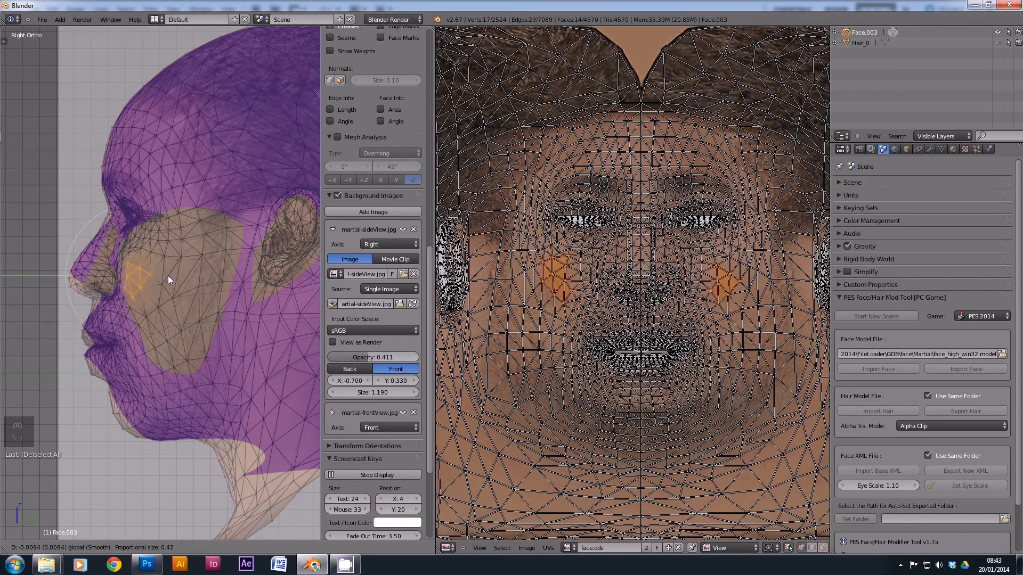
pyautogui.click(168, 276)
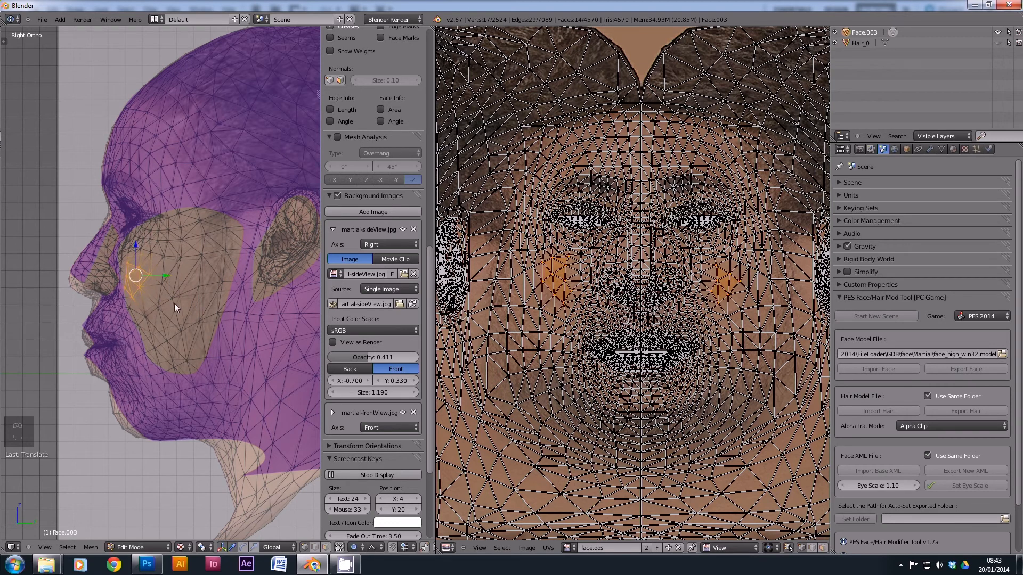
pyautogui.press('a')
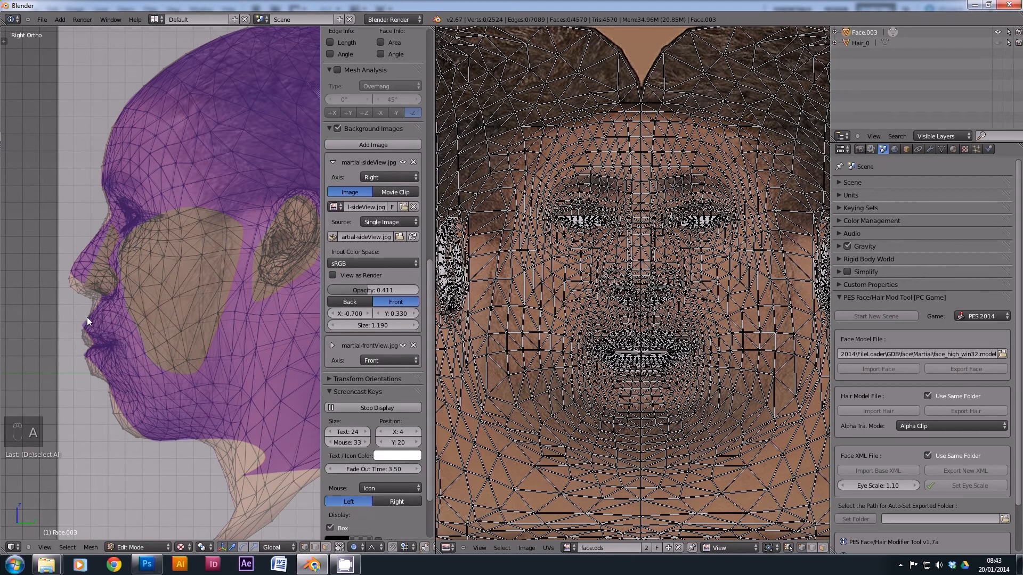
# Step: Hide the martial-sideView.jpg background image and limit selection to visible geometry
pyautogui.scroll(2, 375, 259)
pyautogui.click(402, 204)
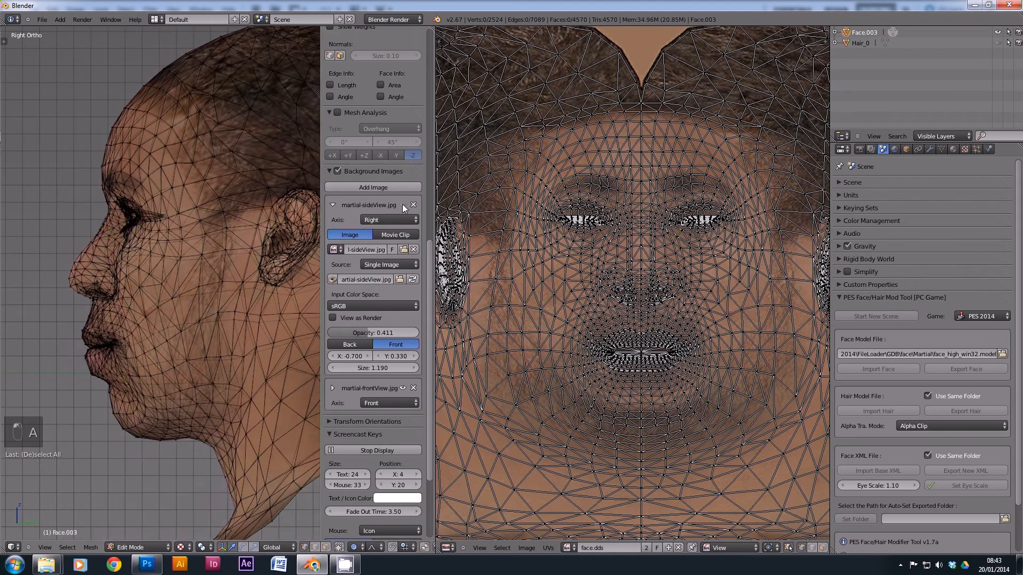
pyautogui.scroll(-3, 237, 213)
pyautogui.keyDown('shift'); pyautogui.moveTo(264, 213); pyautogui.dragTo(155, 272, button='middle'); pyautogui.keyUp('shift')
pyautogui.keyDown('shift'); pyautogui.moveTo(111, 303); pyautogui.dragTo(155, 303, button='middle'); pyautogui.keyUp('shift')
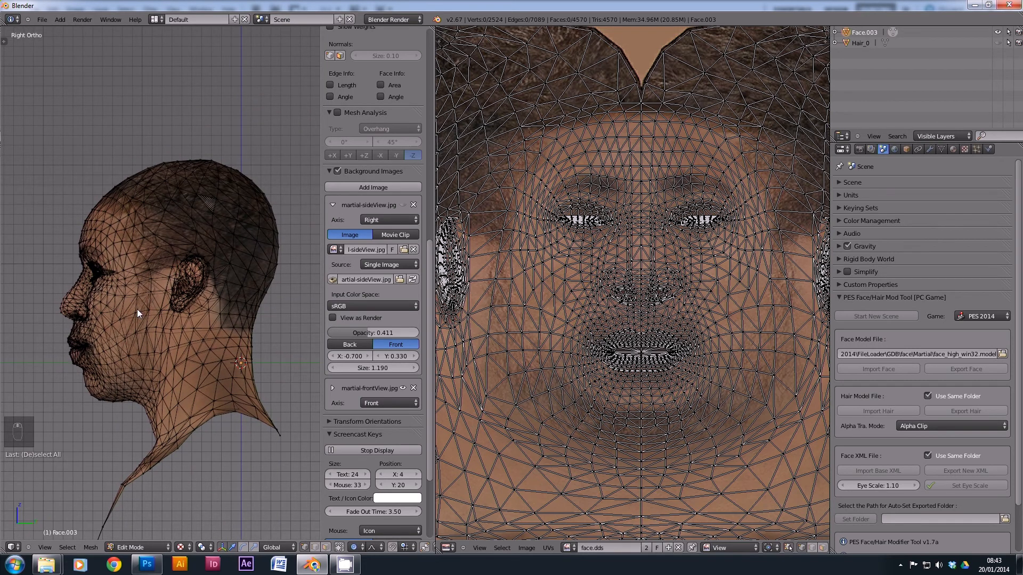
pyautogui.scroll(3, 191, 273)
pyautogui.scroll(-2, 191, 273)
pyautogui.scroll(2, 191, 273)
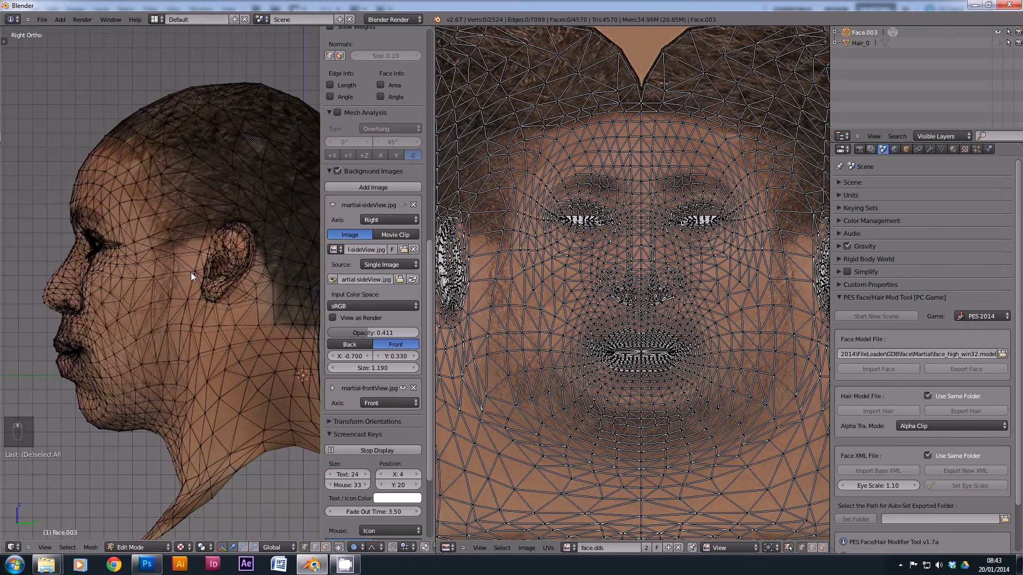
pyautogui.scroll(-1, 191, 273)
pyautogui.click(341, 547)
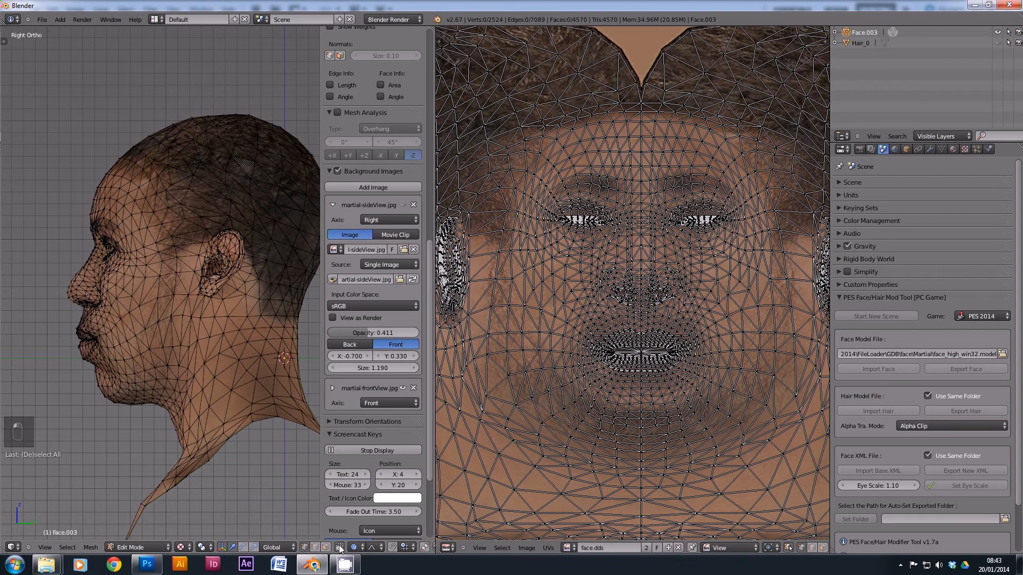
# Step: Move the lowest vertex of the model's right earlobe to fit the front-view reference image
pyautogui.moveTo(151, 293); pyautogui.dragTo(287, 303, button='middle')
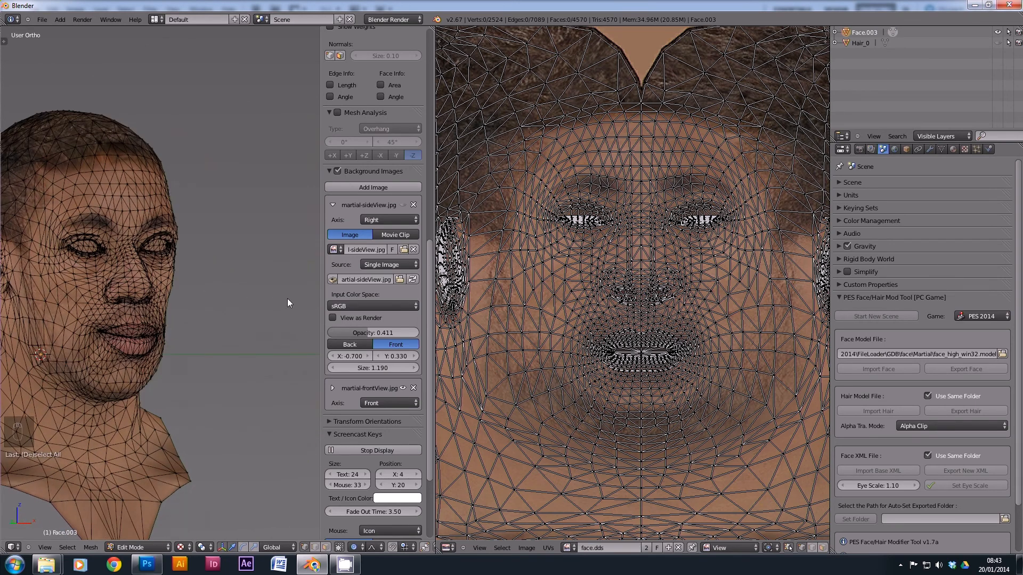
pyautogui.moveTo(123, 295); pyautogui.dragTo(187, 259, button='middle')
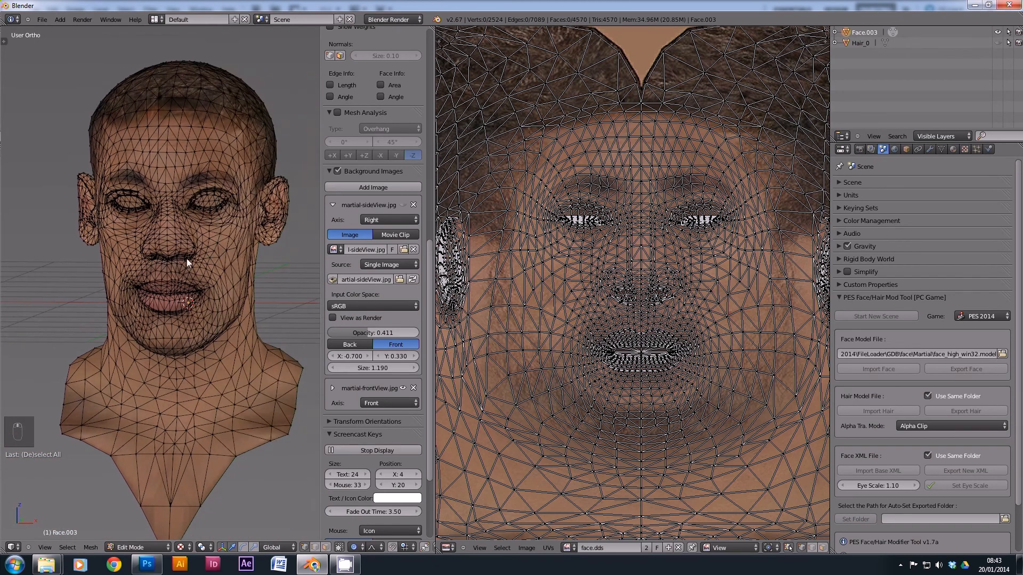
pyautogui.press('KP_1')
pyautogui.scroll(6, 87, 257)
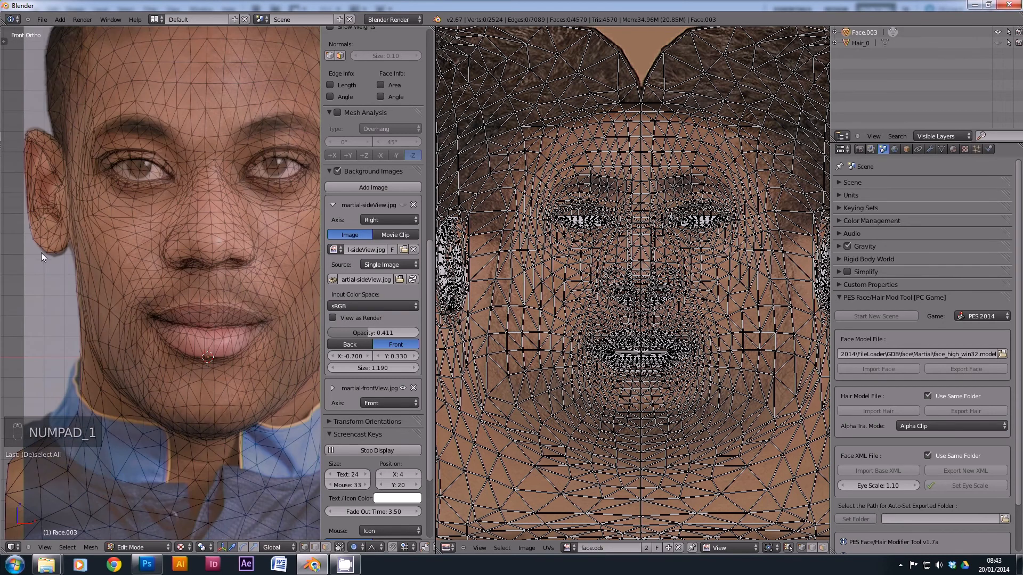
pyautogui.scroll(2, 121, 268)
pyautogui.rightClick(132, 268)
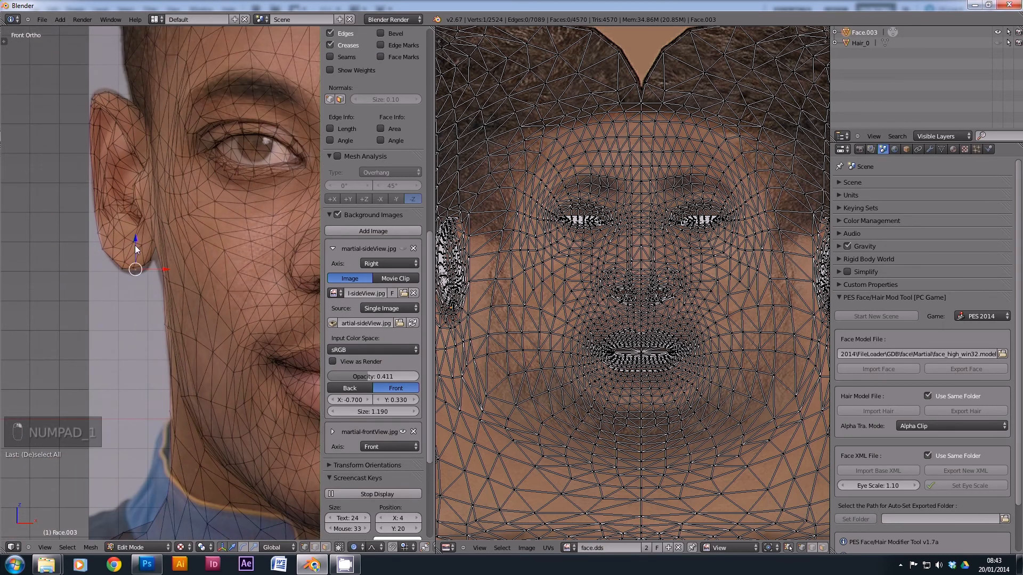
pyautogui.press('g')
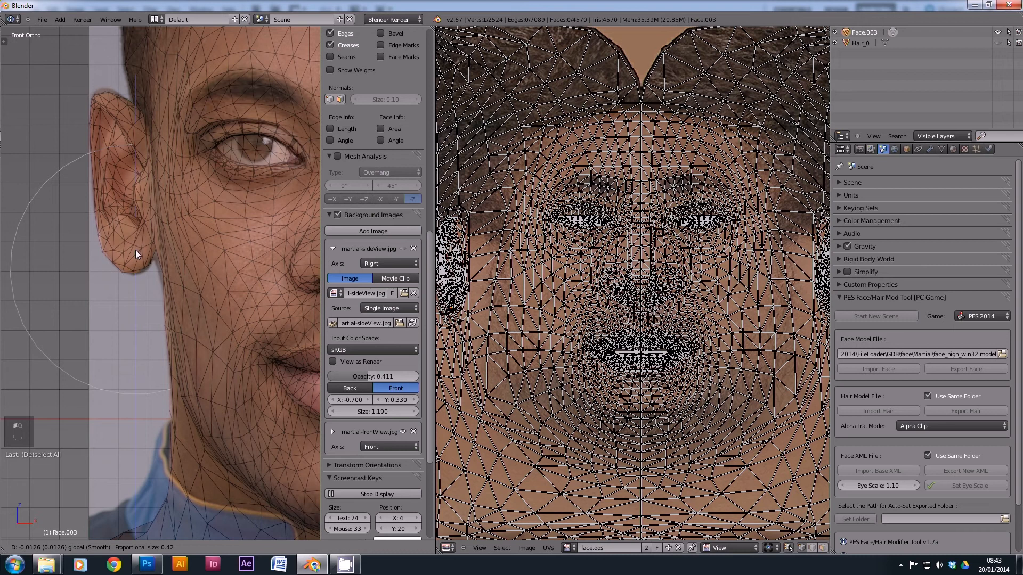
pyautogui.scroll(-2, 135, 250)
pyautogui.moveTo(137, 249); pyautogui.dragTo(167, 274)
# Step: Move the vertex at the top of the model's right ear slightly upward along Z to match the reference
pyautogui.keyDown('shift'); pyautogui.moveTo(150, 121); pyautogui.dragTo(131, 180, button='middle'); pyautogui.keyUp('shift')
pyautogui.rightClick(88, 154)
pyautogui.moveTo(89, 143); pyautogui.dragTo(91, 140)
# Step: Adjust the top of the model's left ear and its earlobe vertex along Z to fit the front-view reference
pyautogui.keyDown('shift'); pyautogui.moveTo(237, 266); pyautogui.dragTo(121, 269, button='middle'); pyautogui.keyUp('shift')
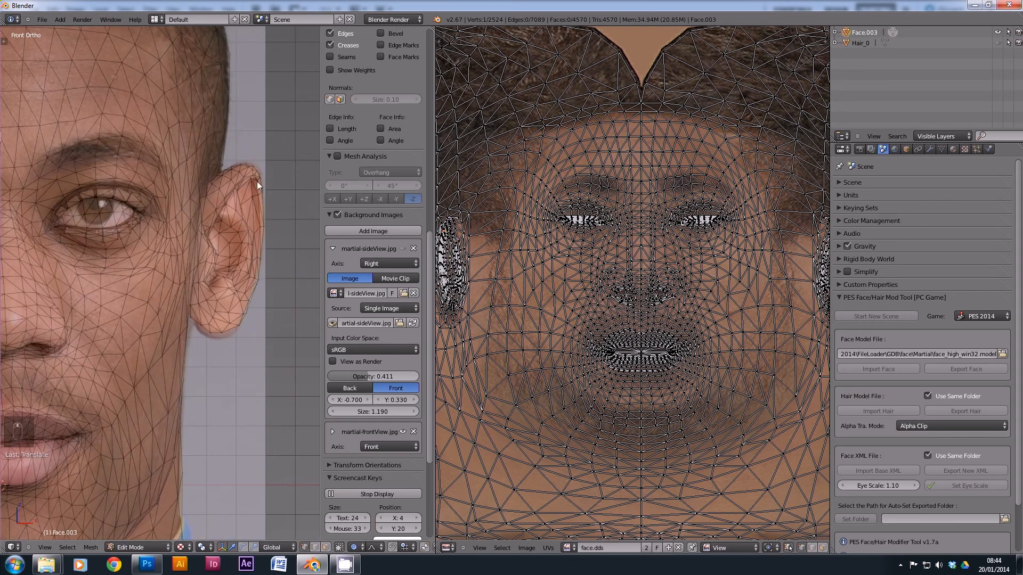
pyautogui.moveTo(254, 152); pyautogui.dragTo(254, 152)
pyautogui.rightClick(223, 331)
pyautogui.moveTo(222, 312); pyautogui.dragTo(223, 318)
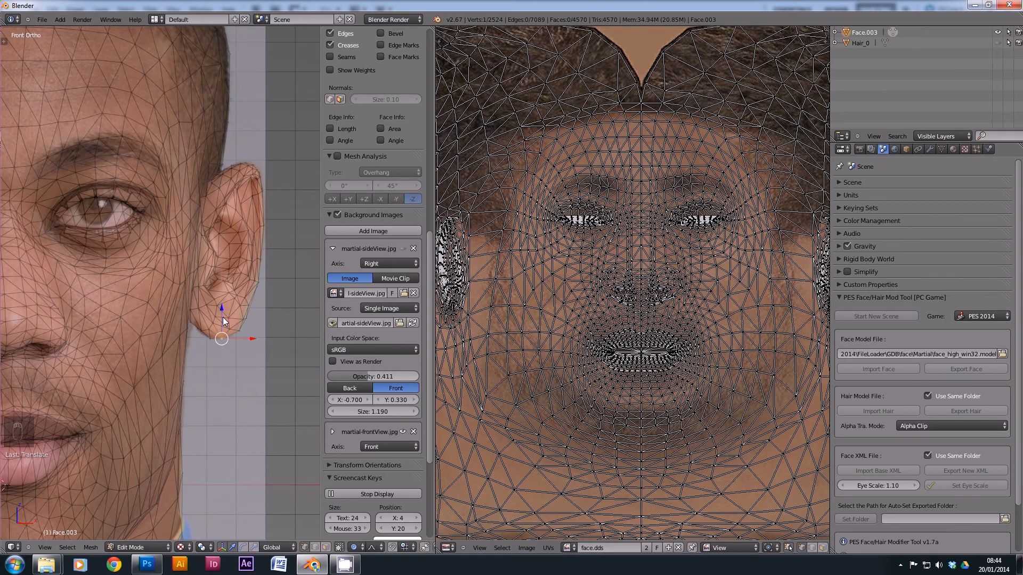
pyautogui.scroll(-3, 147, 306)
pyautogui.keyDown('shift'); pyautogui.moveTo(139, 312); pyautogui.dragTo(242, 316, button='middle'); pyautogui.keyUp('shift')
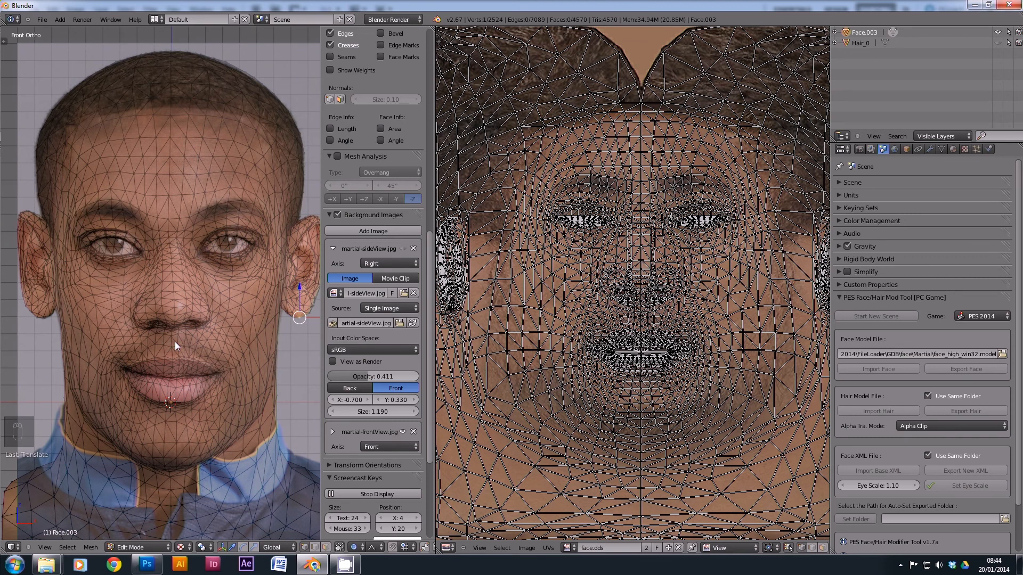
# Step: Try moving a cheek vertex beside the nose forward along Y in the side view, and undo it
pyautogui.press('KP_3')
pyautogui.scroll(-4, 247, 320)
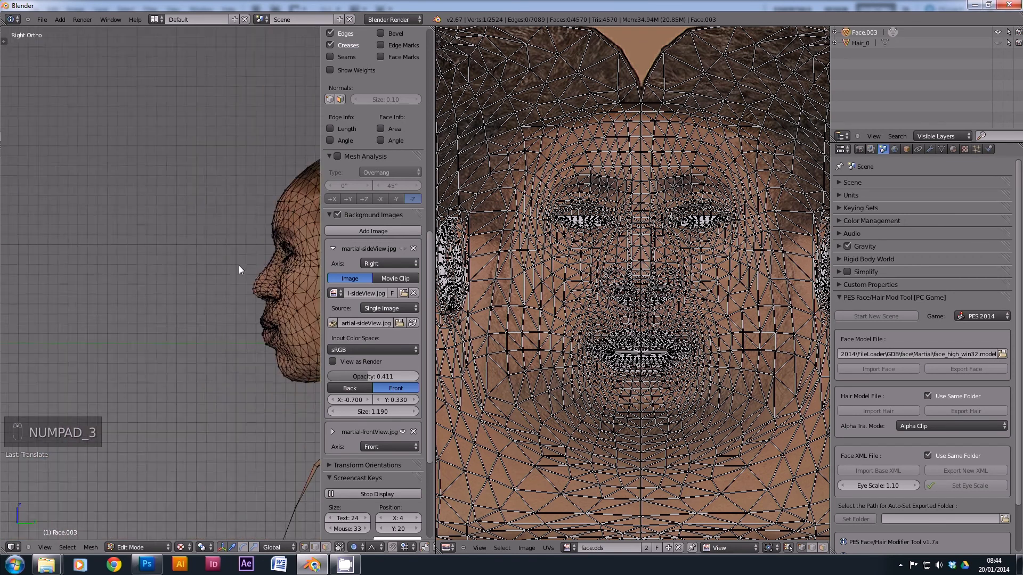
pyautogui.keyDown('shift'); pyautogui.moveTo(286, 312); pyautogui.dragTo(174, 302, button='middle'); pyautogui.keyUp('shift')
pyautogui.scroll(2, 183, 305)
pyautogui.rightClick(188, 276)
pyautogui.moveTo(230, 276); pyautogui.dragTo(202, 286)
pyautogui.hotkey('ctrl', 'z')
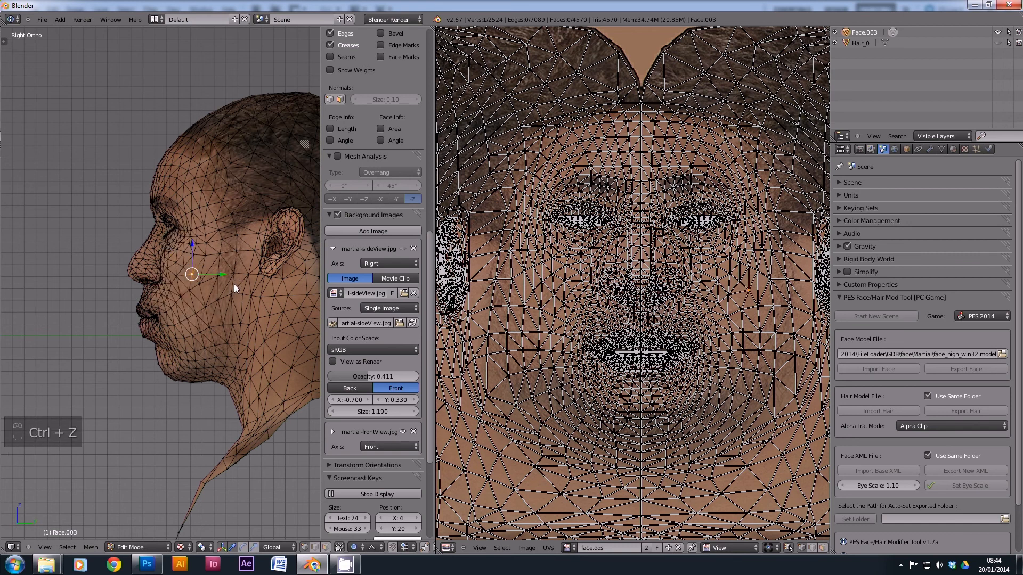
# Step: Try lowering the selected cheek vertex along Z, check it in the front view, and undo the move
pyautogui.keyDown('shift'); pyautogui.moveTo(245, 244); pyautogui.dragTo(197, 282, button='middle'); pyautogui.keyUp('shift')
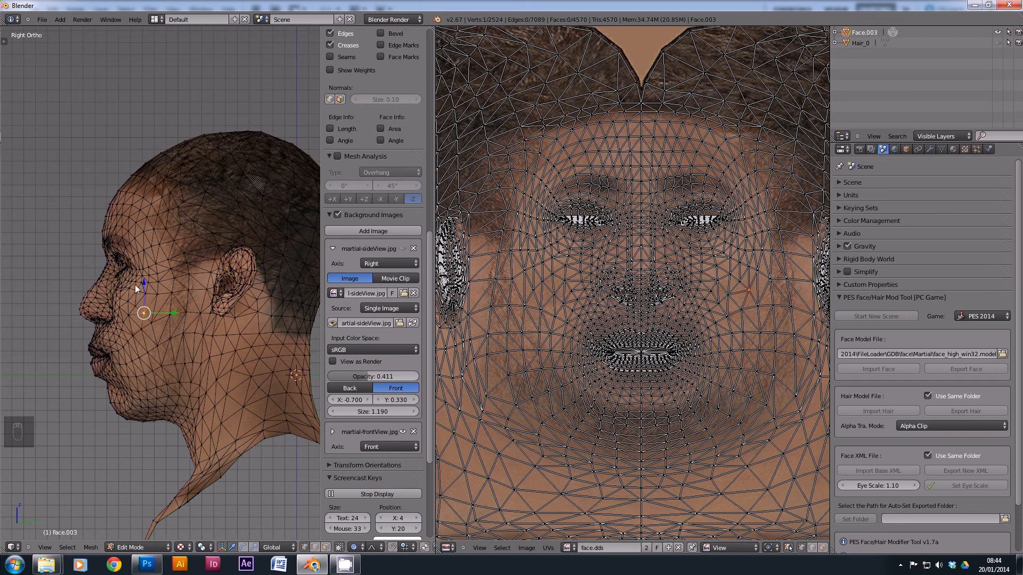
pyautogui.moveTo(142, 280); pyautogui.dragTo(143, 290)
pyautogui.press('KP_1')
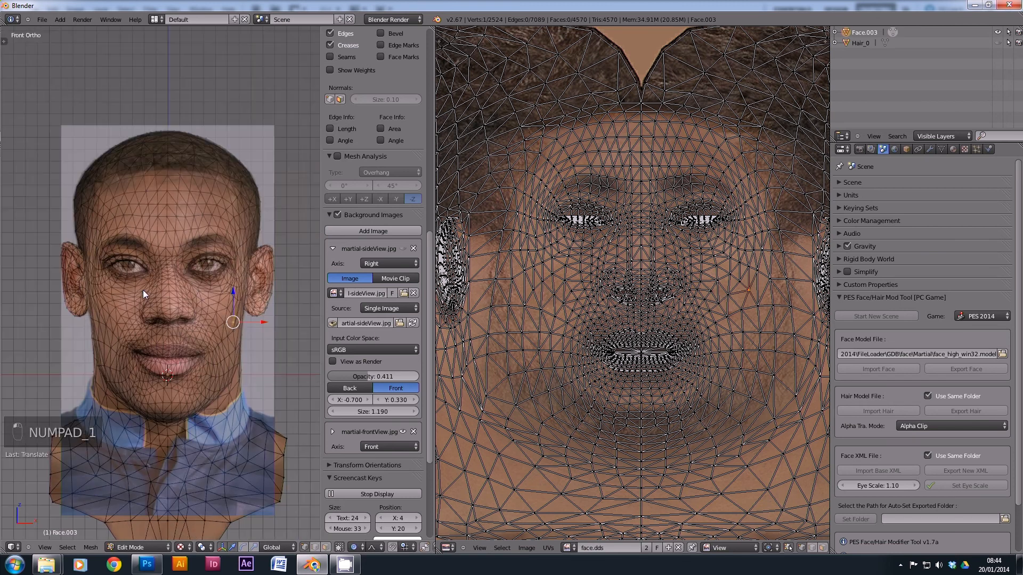
pyautogui.hotkey('ctrl', 'z')
pyautogui.hotkey('ctrl', 'z')
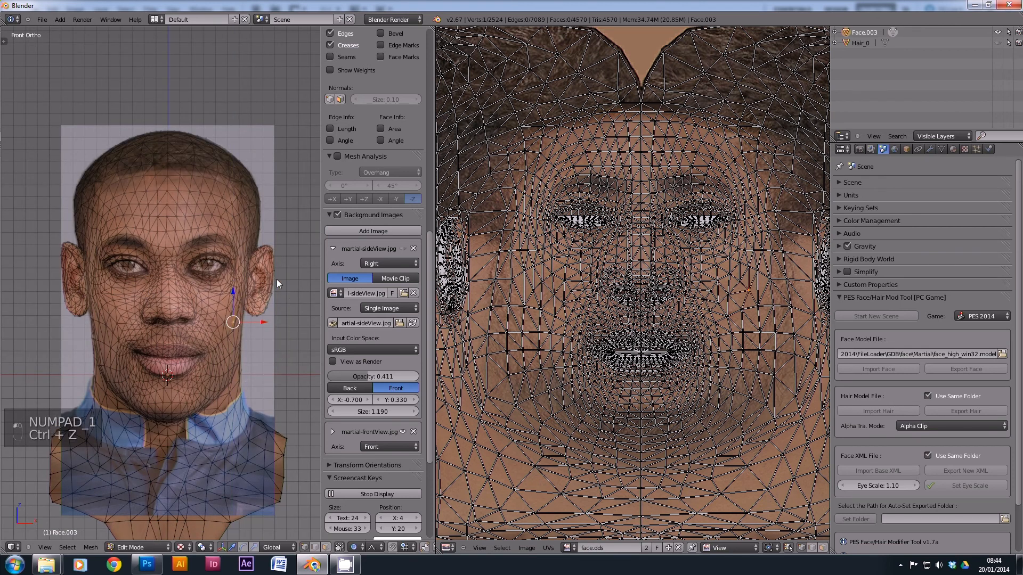
# Step: Examine the head shape from the side, at an angle, and from the front against the front-view reference image
pyautogui.press('KP_3')
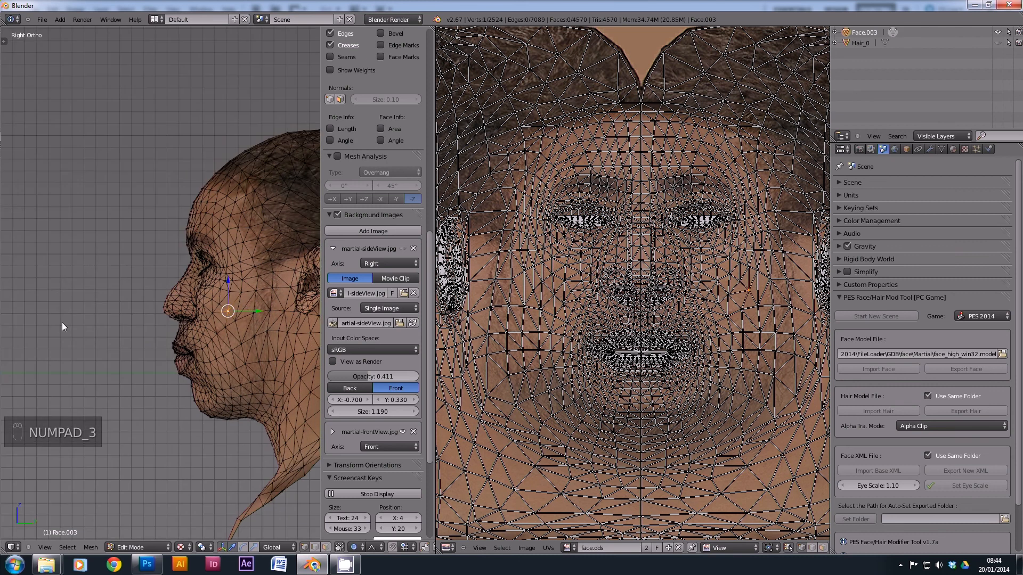
pyautogui.keyDown('shift'); pyautogui.moveTo(206, 306); pyautogui.dragTo(134, 308, button='middle'); pyautogui.keyUp('shift')
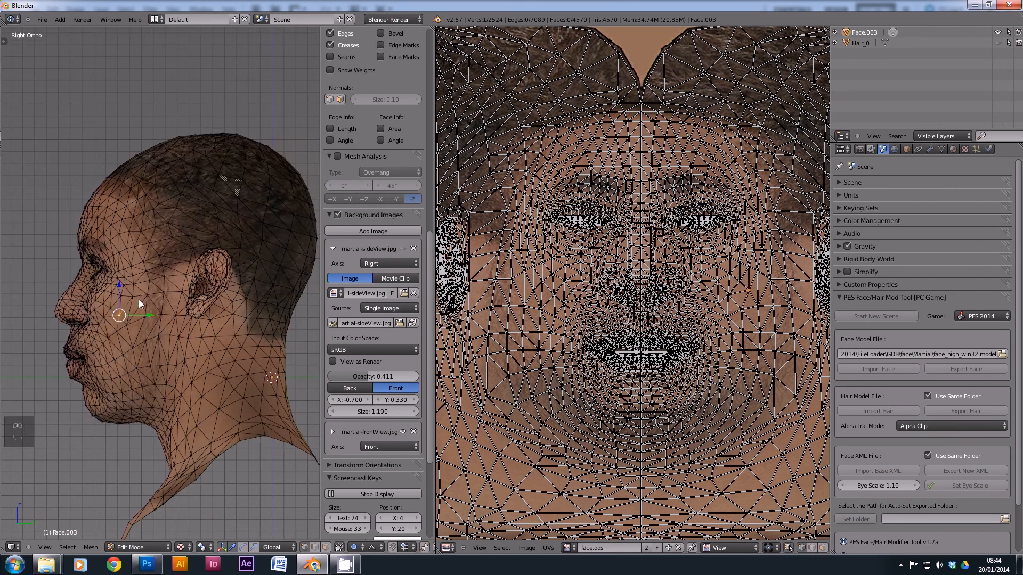
pyautogui.moveTo(57, 424); pyautogui.dragTo(152, 423, button='middle')
pyautogui.keyDown('shift'); pyautogui.moveTo(88, 376); pyautogui.dragTo(263, 346, button='middle'); pyautogui.keyUp('shift')
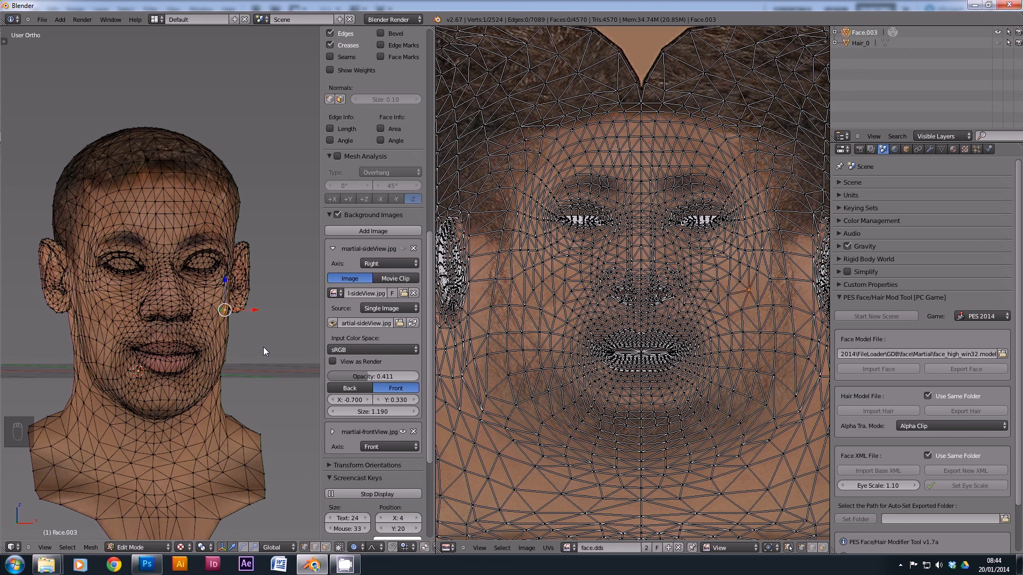
pyautogui.press('KP_1')
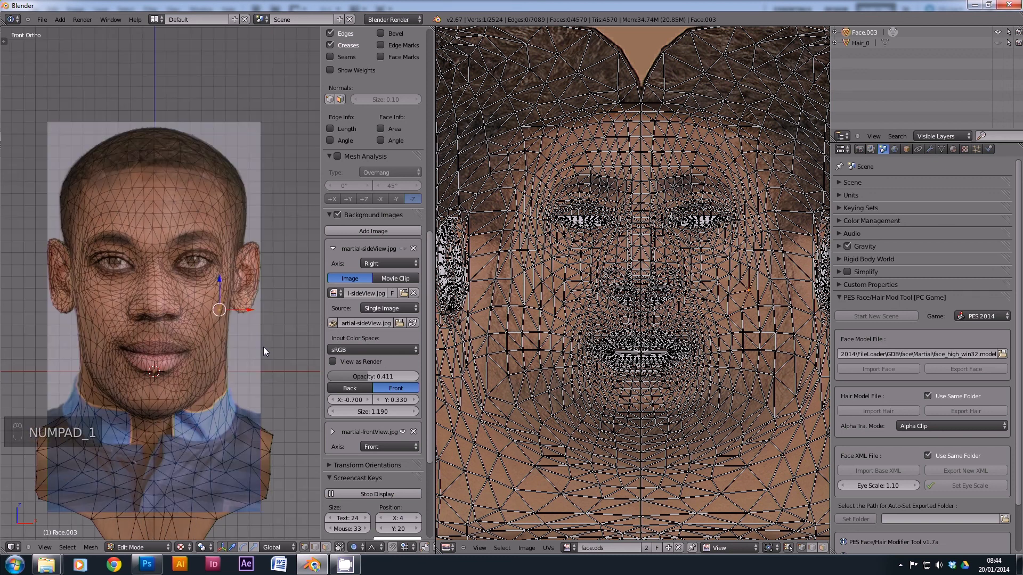
pyautogui.scroll(3, 141, 277)
pyautogui.scroll(-5, 145, 272)
pyautogui.scroll(4, 162, 232)
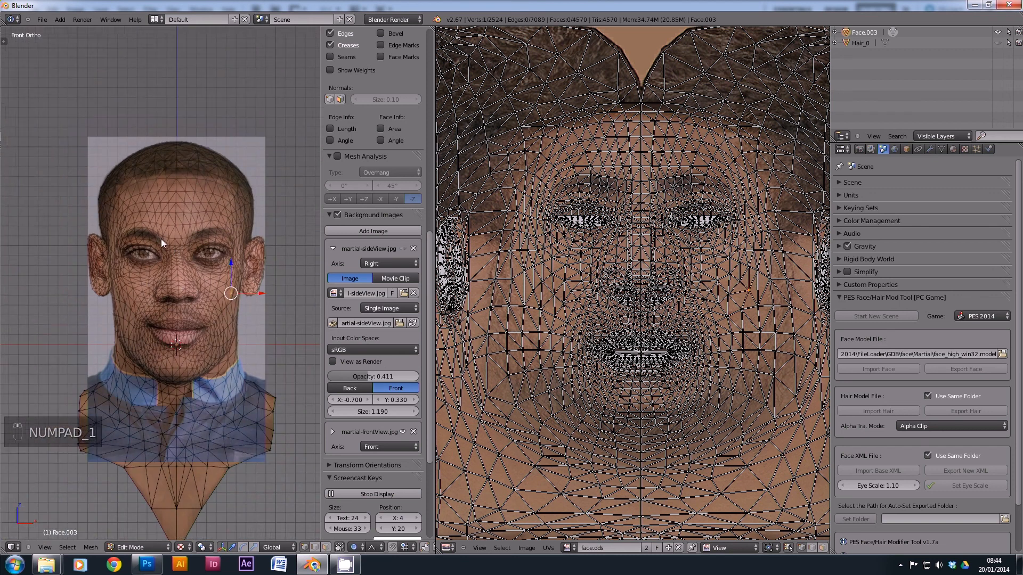
pyautogui.scroll(-1, 212, 202)
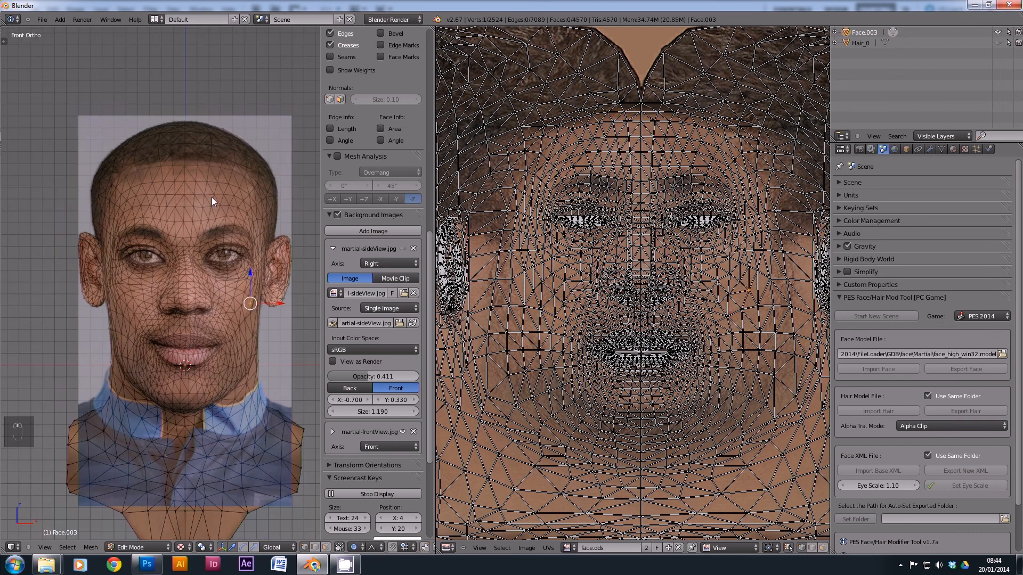